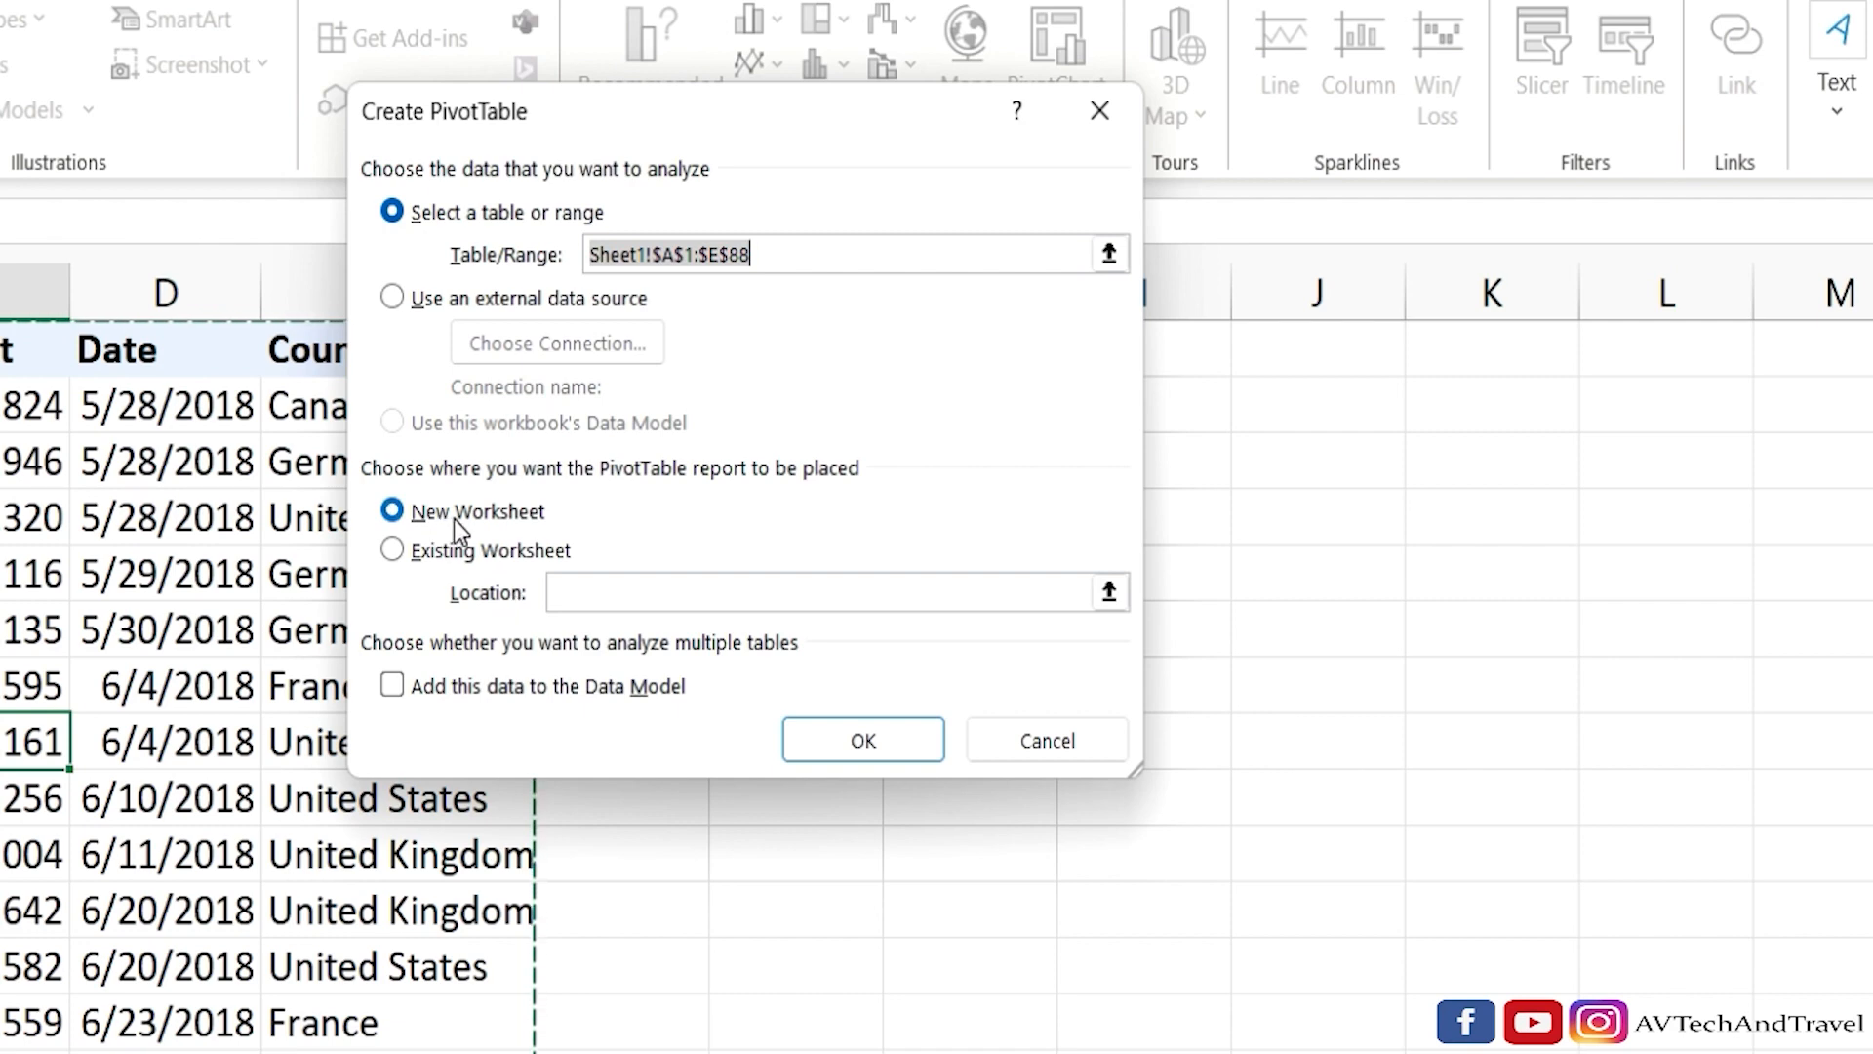
Create a PivotTable from Sheet1!$A$1:$E$88 on a new worksheet, then review the source data on Sheet1 and return to the empty report.
{"action": "left_click", "coordinate": [867, 752]}
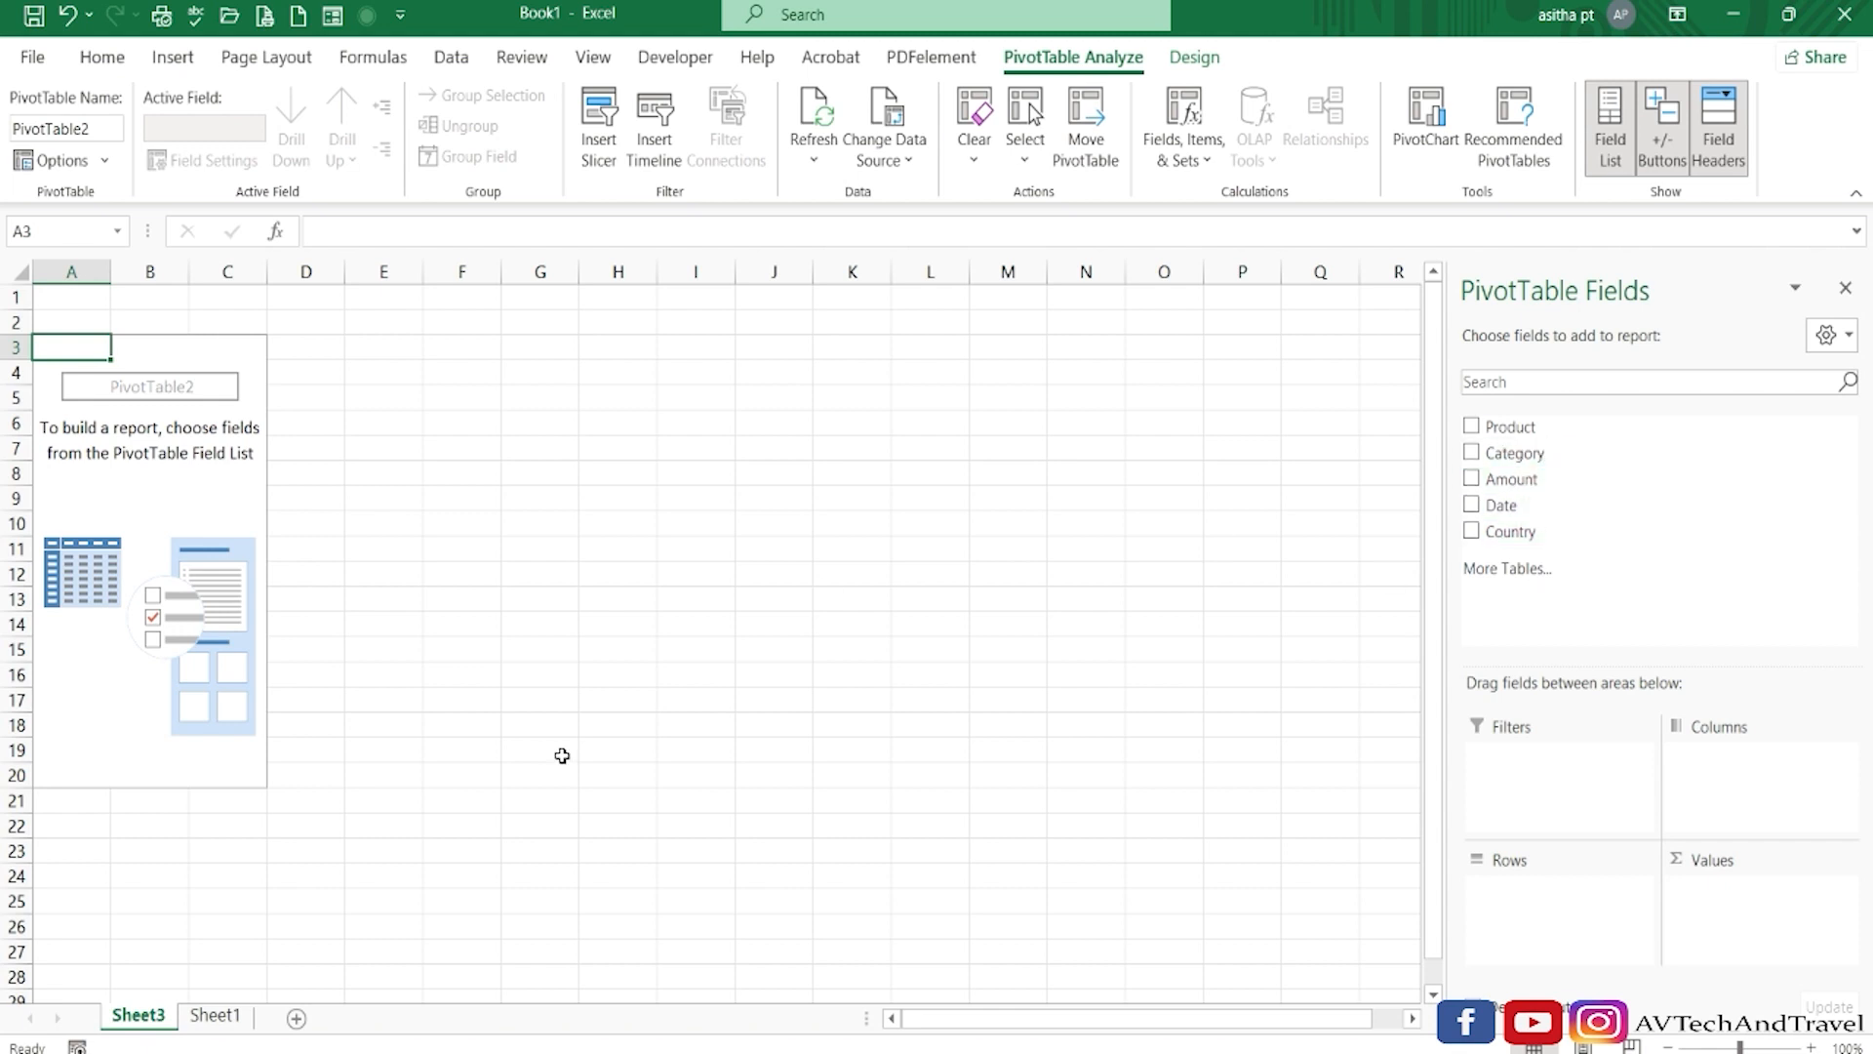
{"action": "left_click", "coordinate": [219, 1018]}
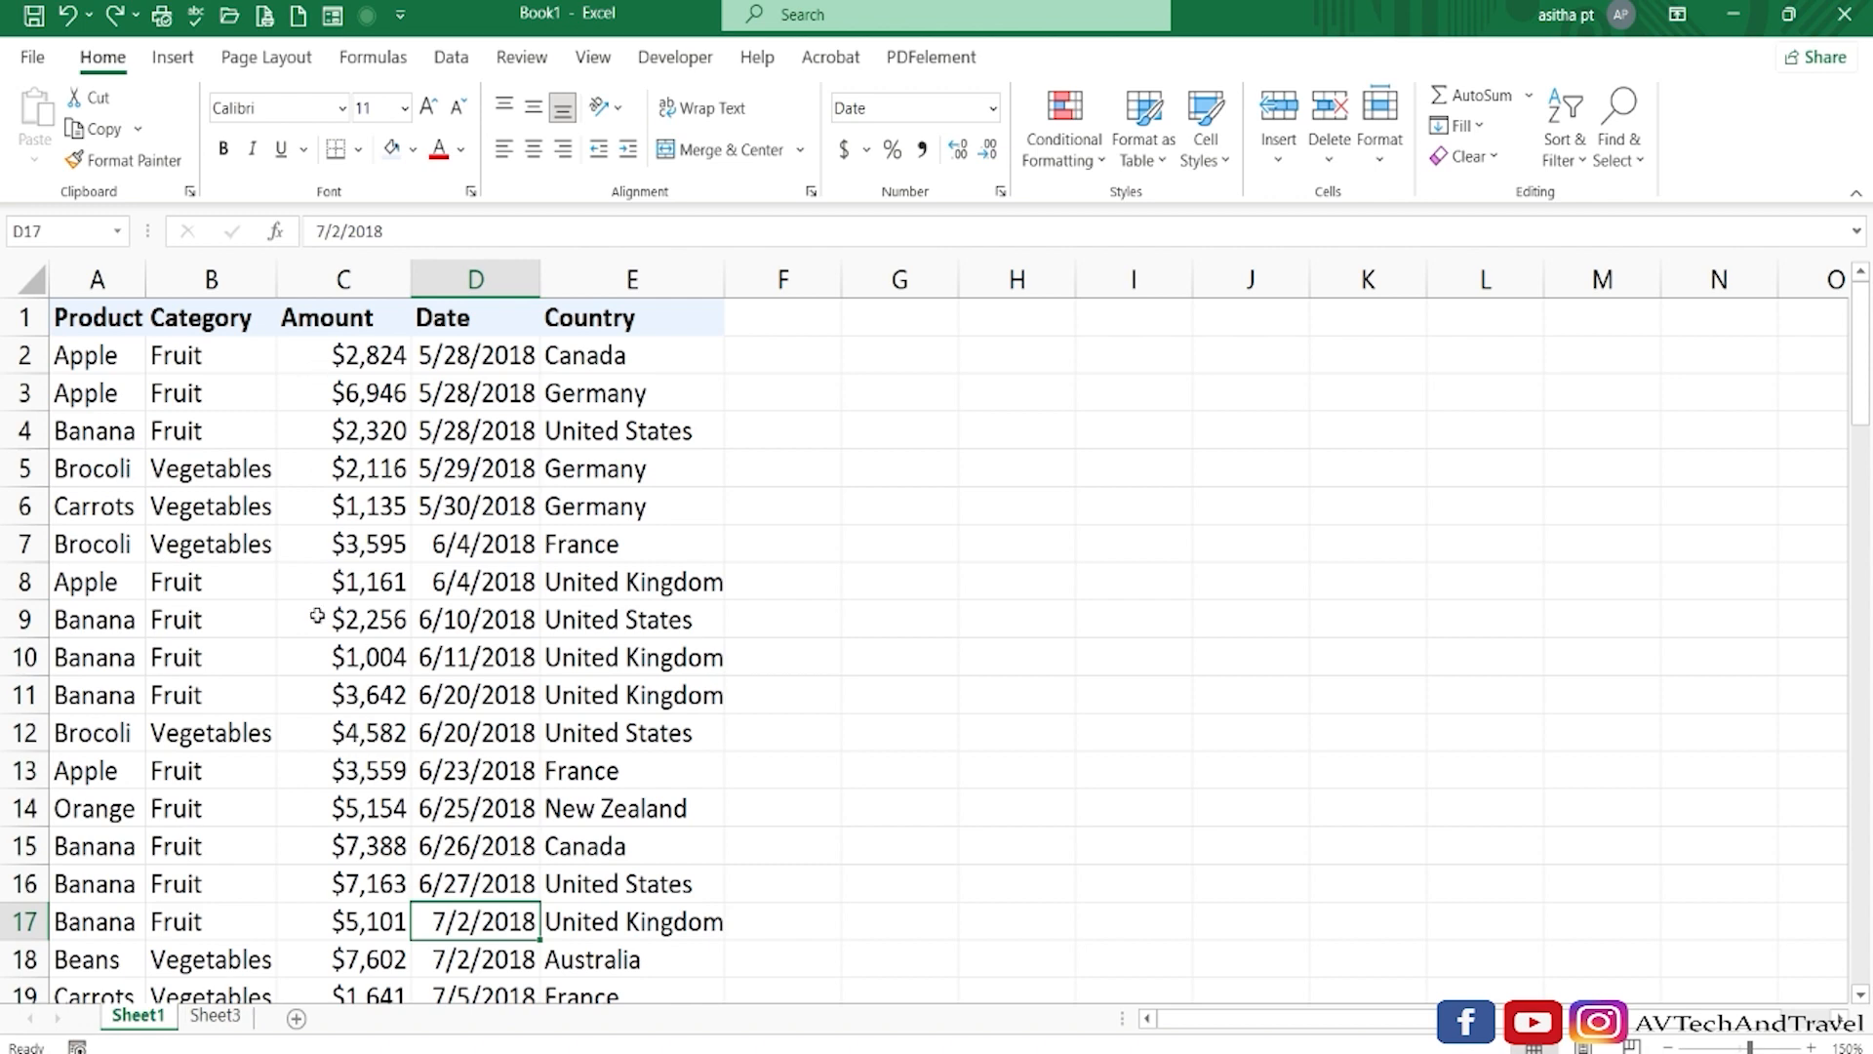
{"action": "left_click", "coordinate": [214, 1018]}
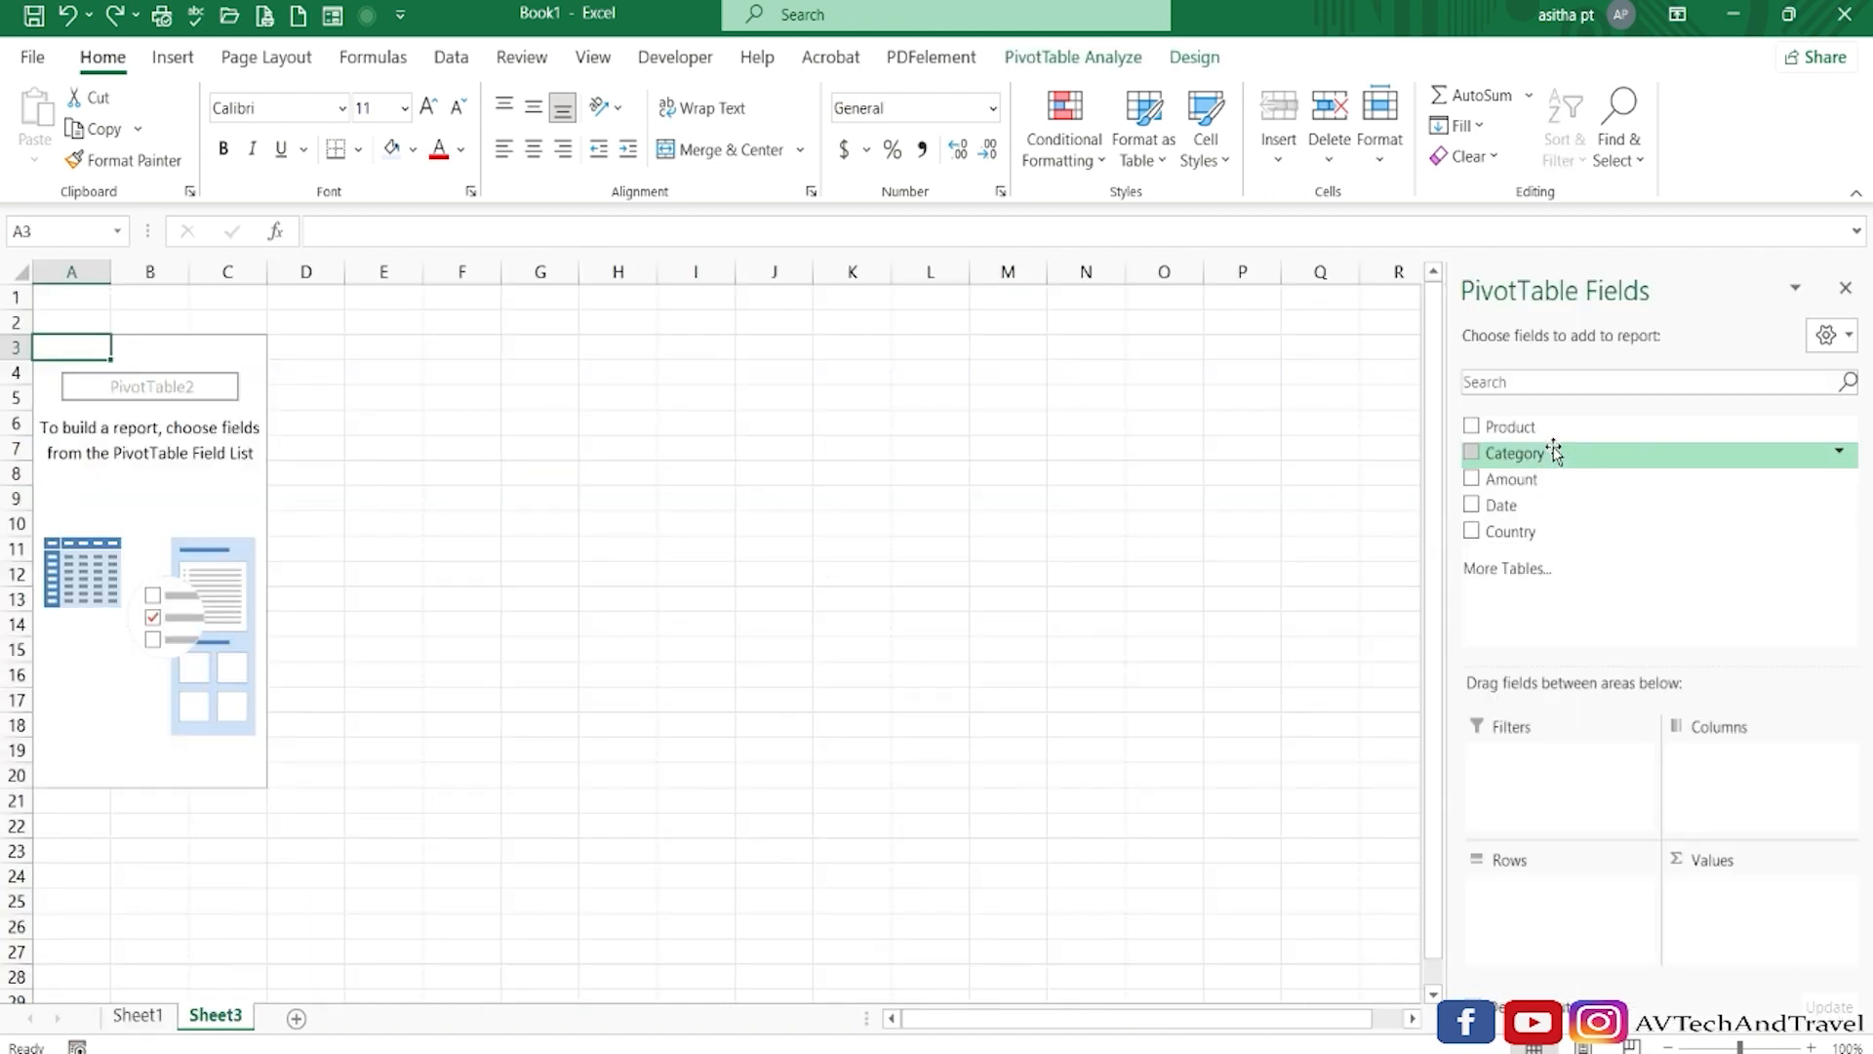
Build the PivotTable with Product in Rows and Amount in Values.
{"action": "left_click_drag", "start_coordinate": [1532, 430], "coordinate": [1551, 960]}
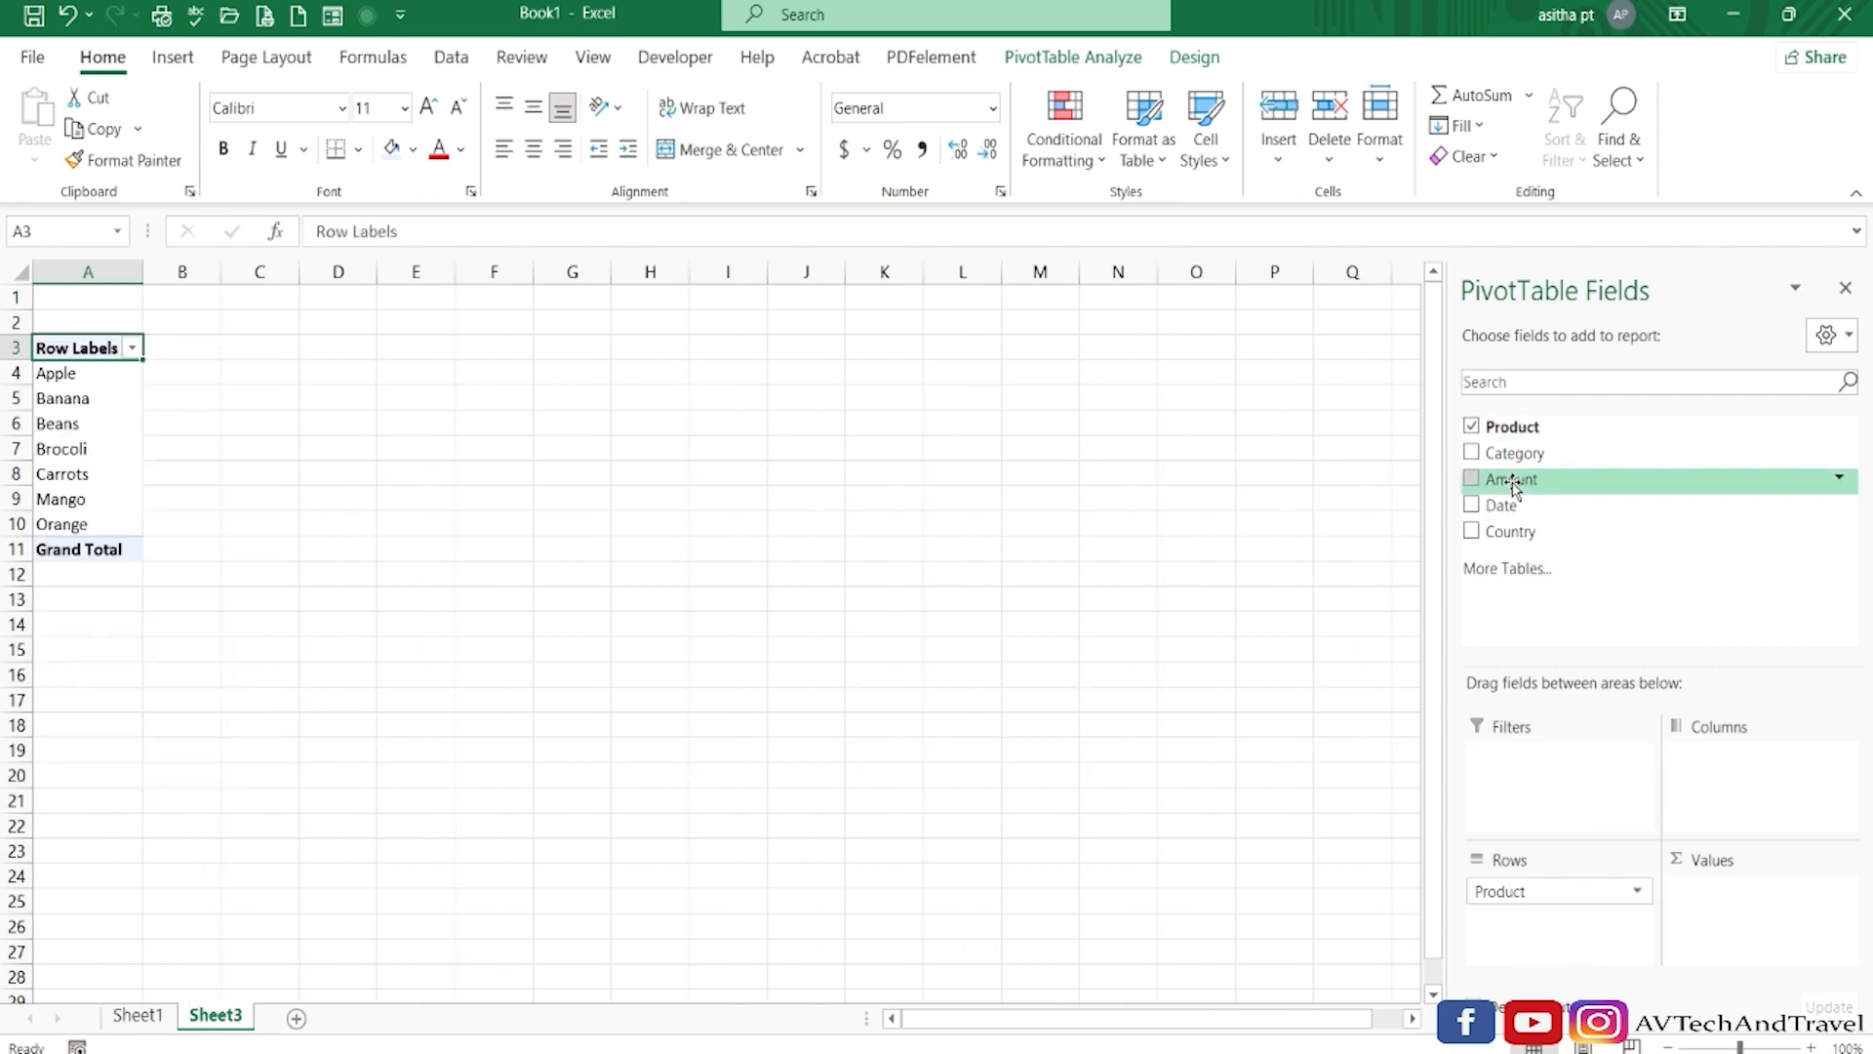
{"action": "left_click_drag", "start_coordinate": [1512, 485], "coordinate": [1727, 911]}
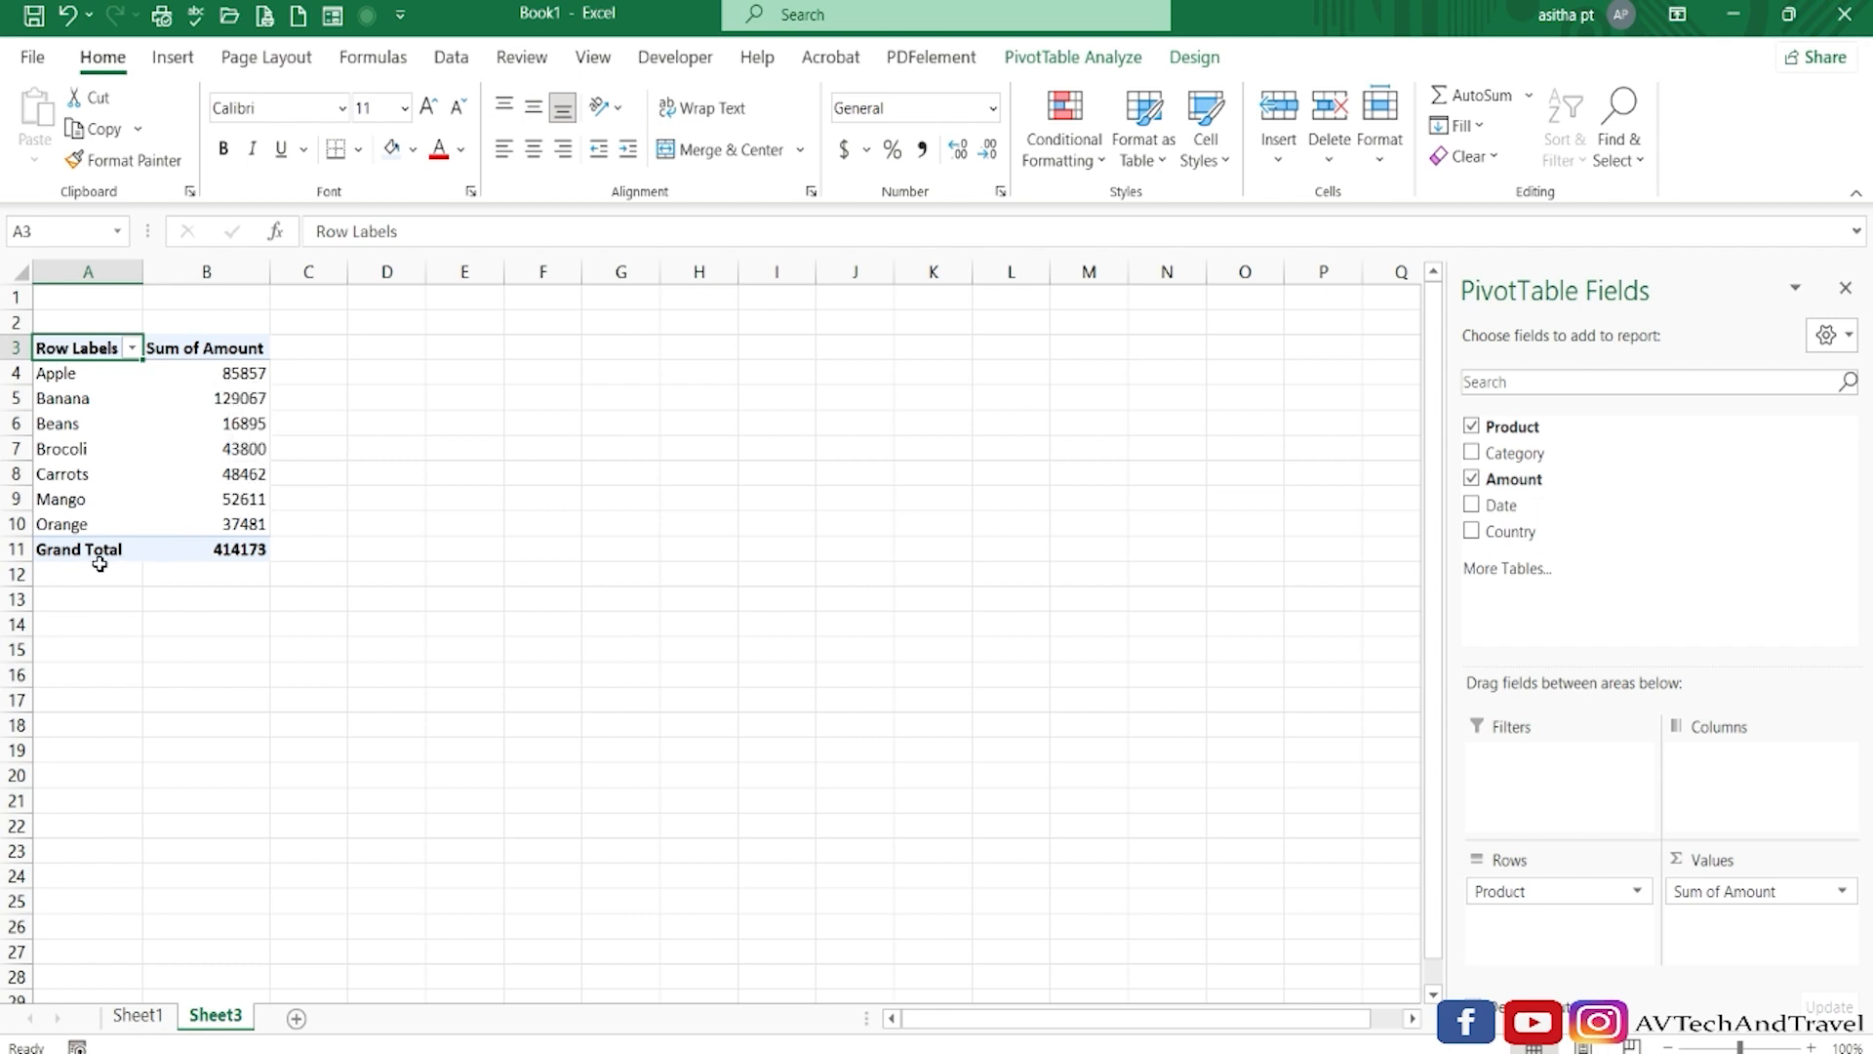
{"action": "mouse_move", "coordinate": [254, 554]}
{"action": "mouse_move", "coordinate": [220, 490]}
Replace the product in cell A6 of Sheet1 with Apple.
{"action": "left_click", "coordinate": [138, 1014]}
{"action": "left_click", "coordinate": [134, 508]}
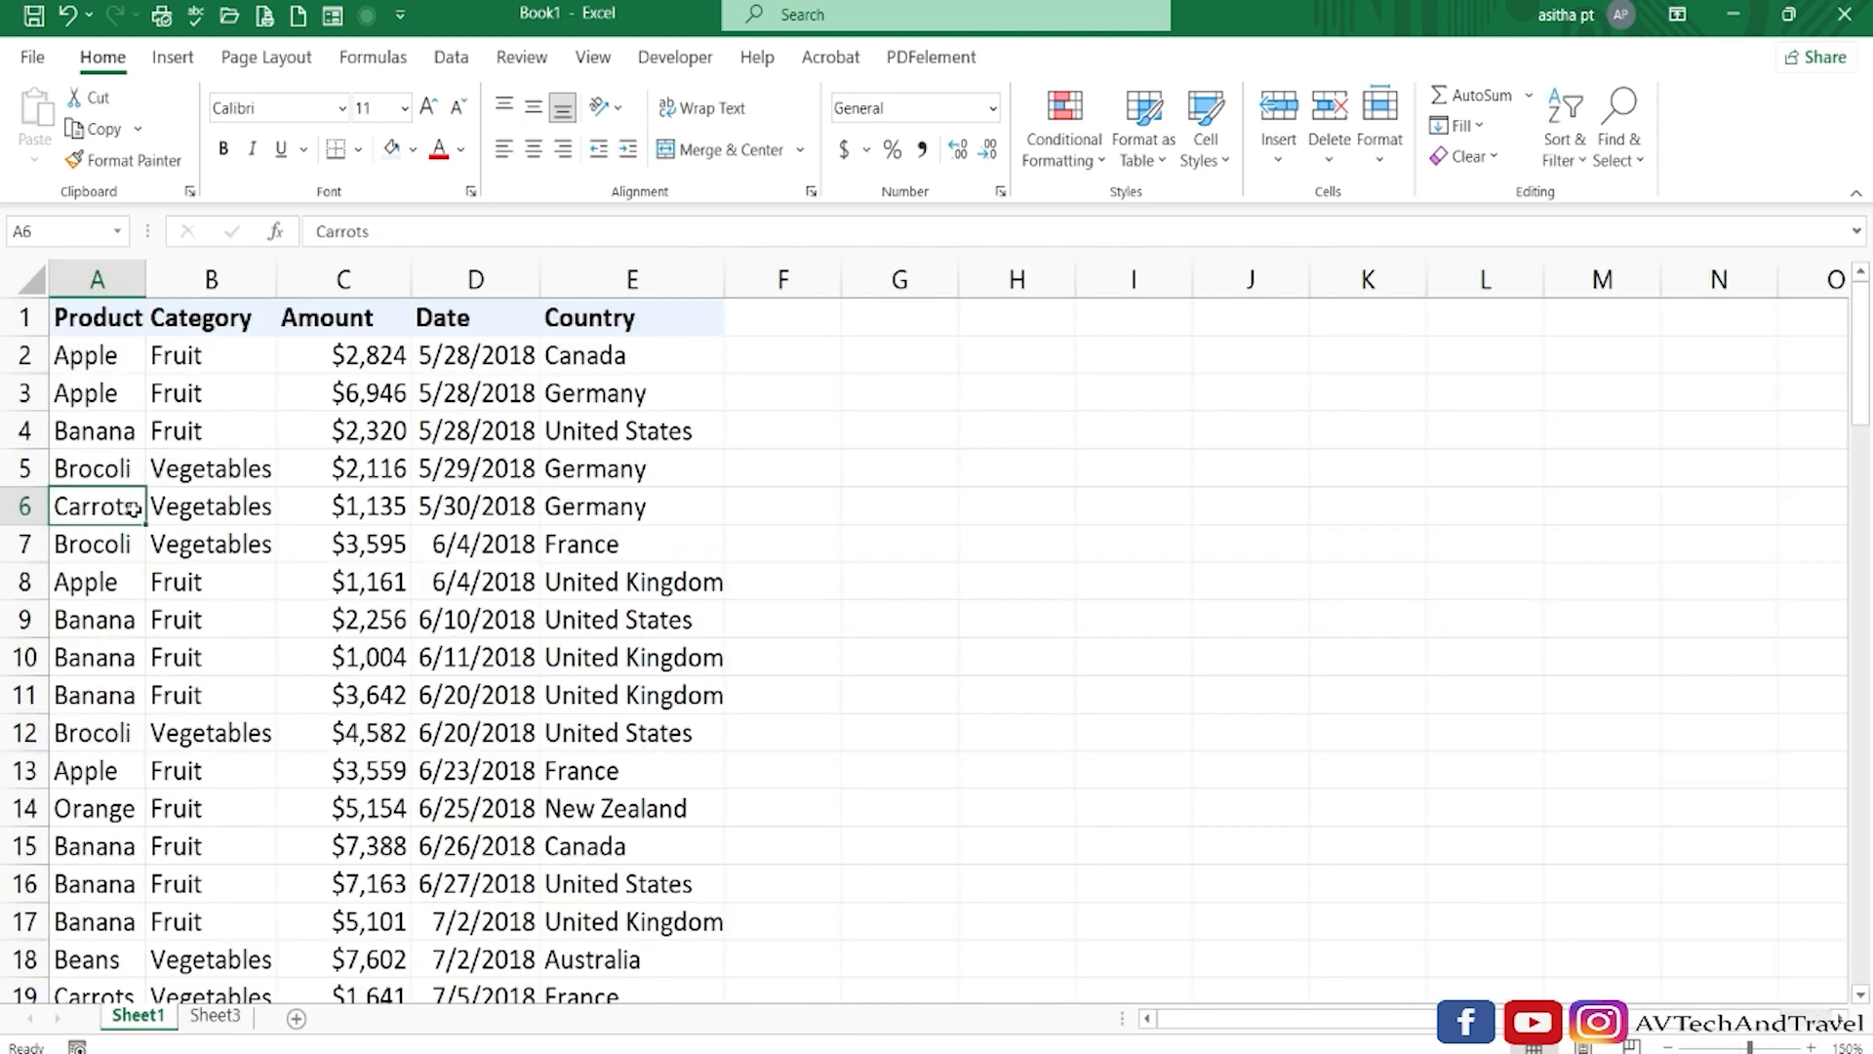
{"action": "key", "text": "Delete"}
{"action": "type", "text": "Apple"}
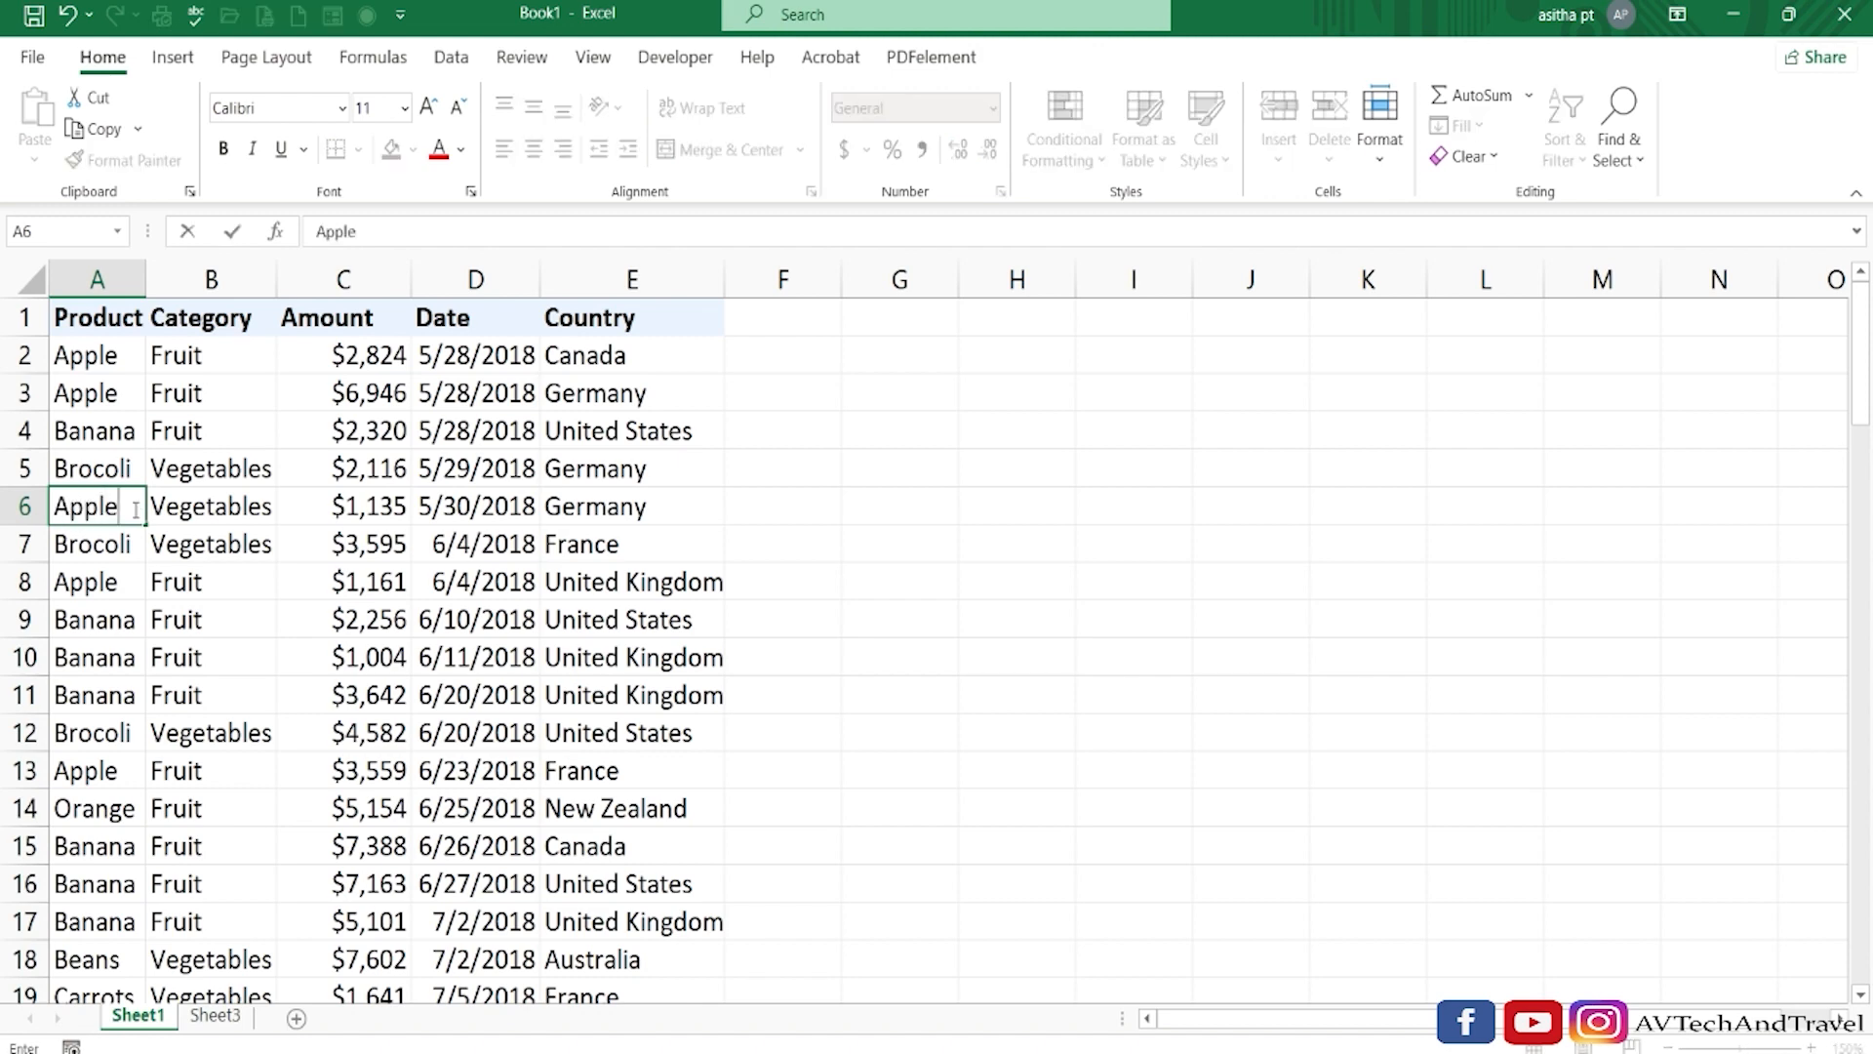
{"action": "key", "text": "Return"}
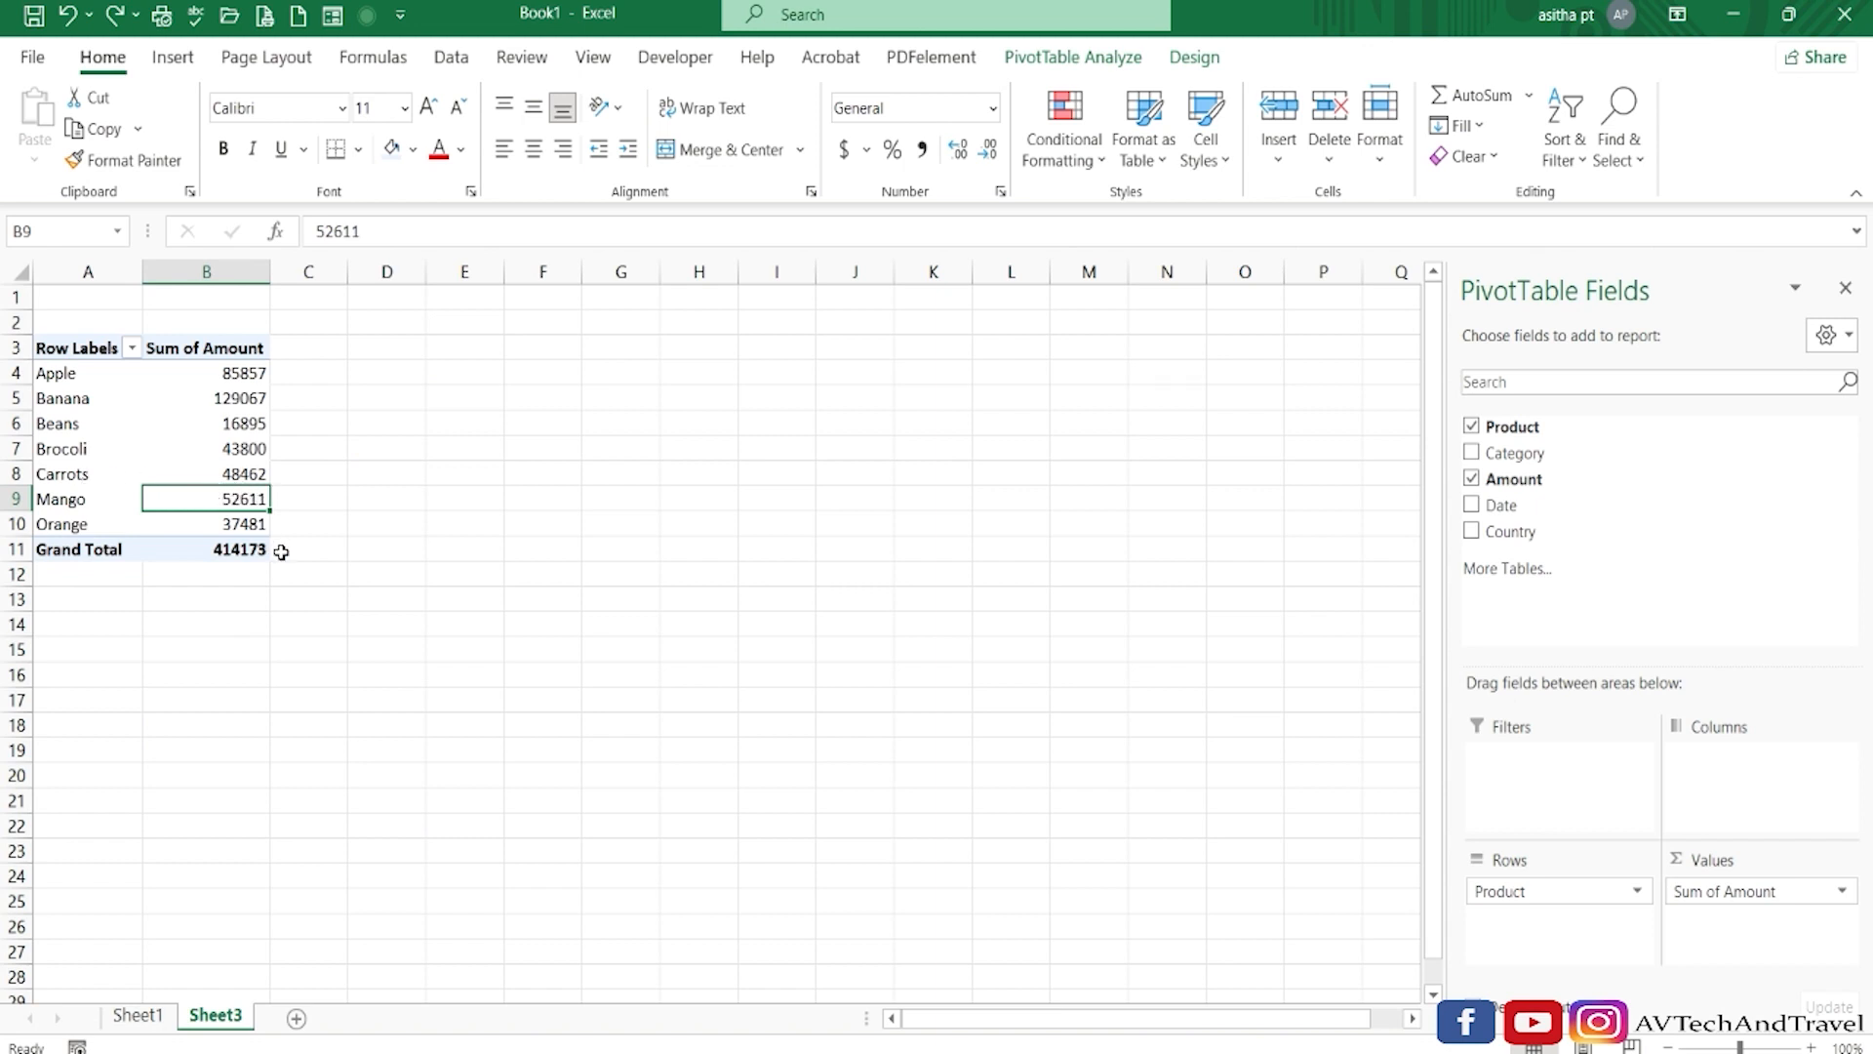
Refresh the PivotTable on Sheet3 so it picks up the edited product.
{"action": "mouse_move", "coordinate": [158, 405]}
{"action": "right_click", "coordinate": [141, 422]}
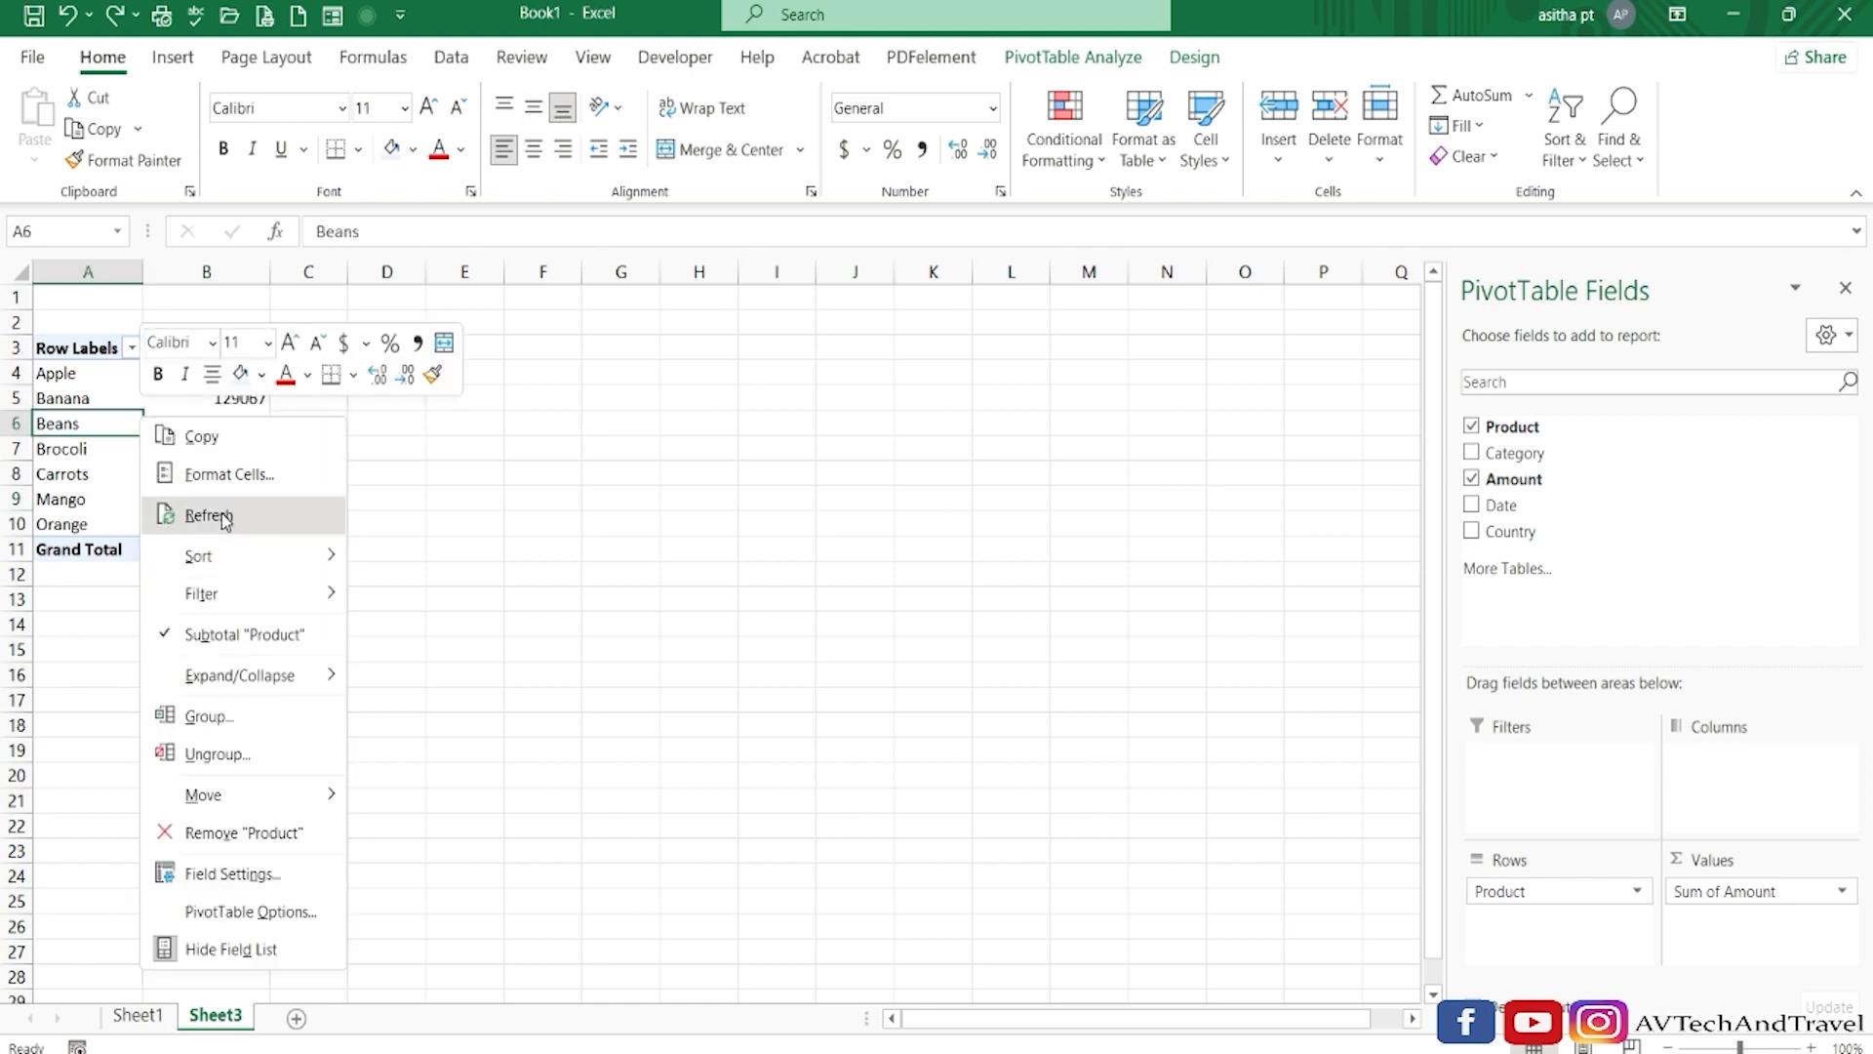
{"action": "left_click", "coordinate": [322, 514]}
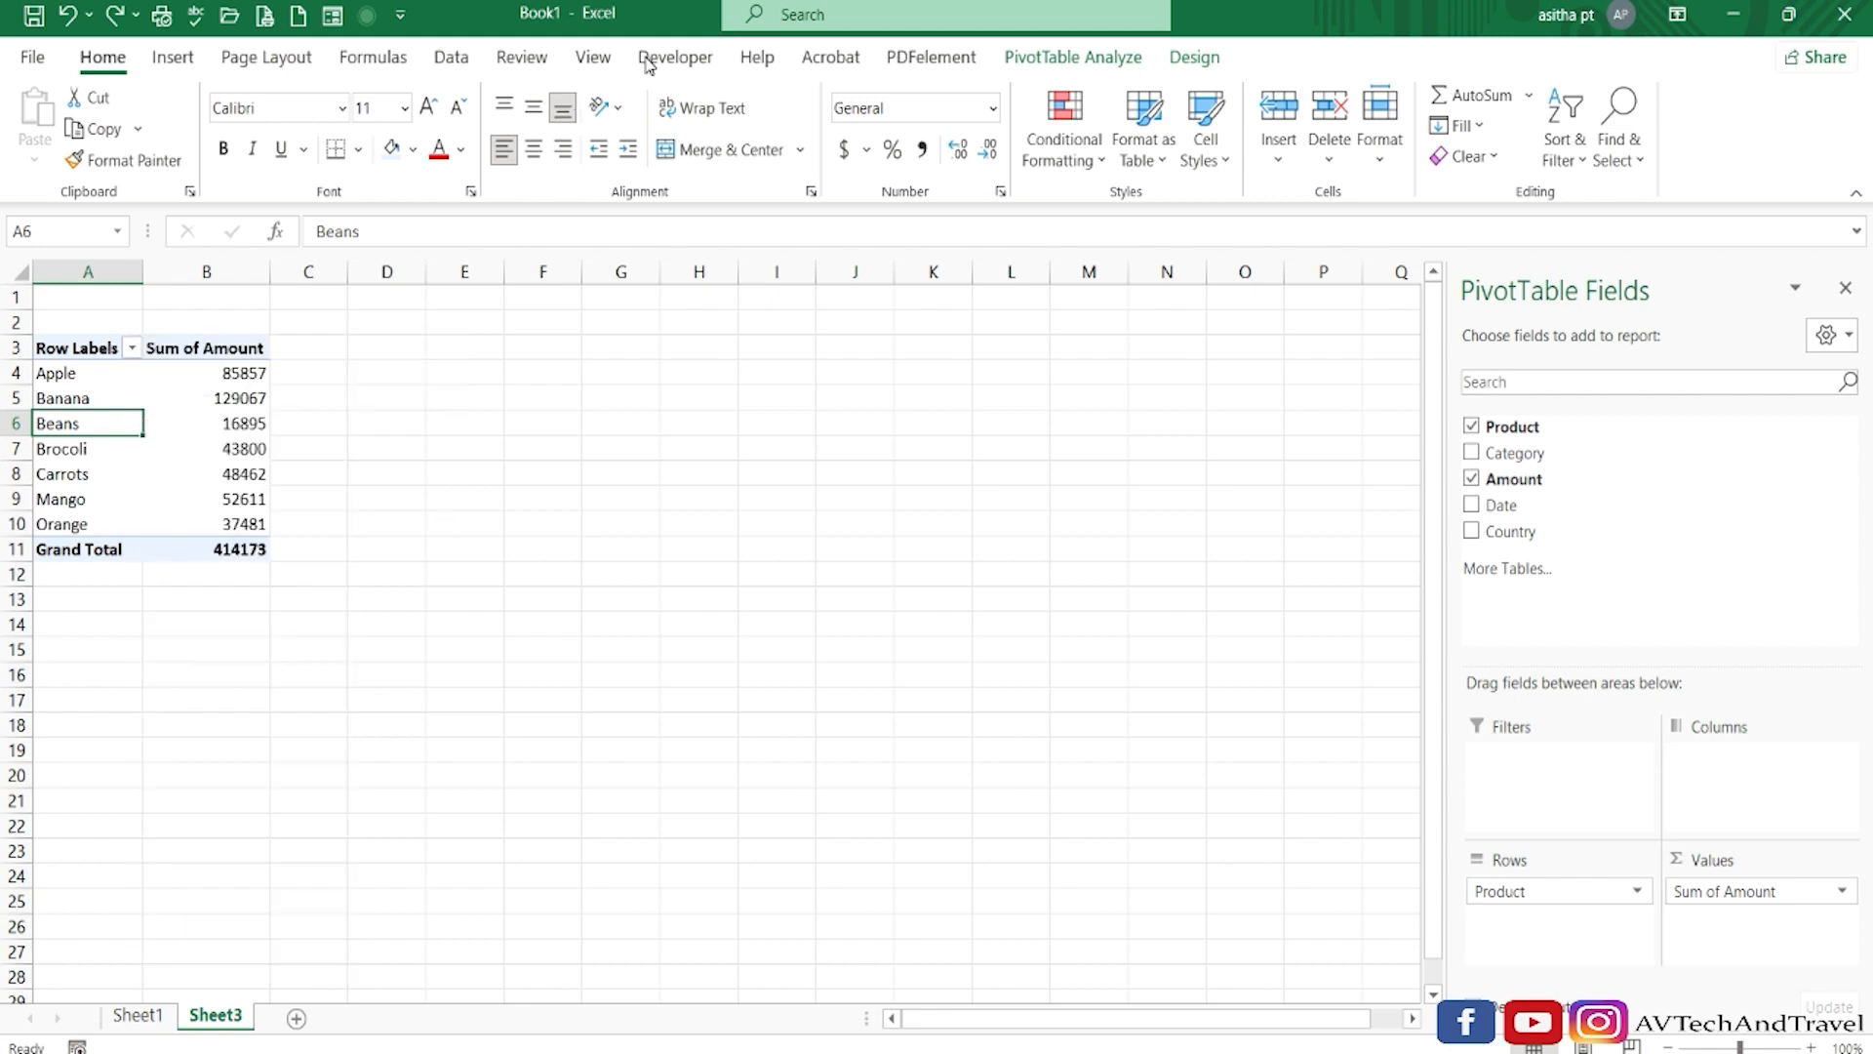
{"action": "left_click", "coordinate": [1039, 61]}
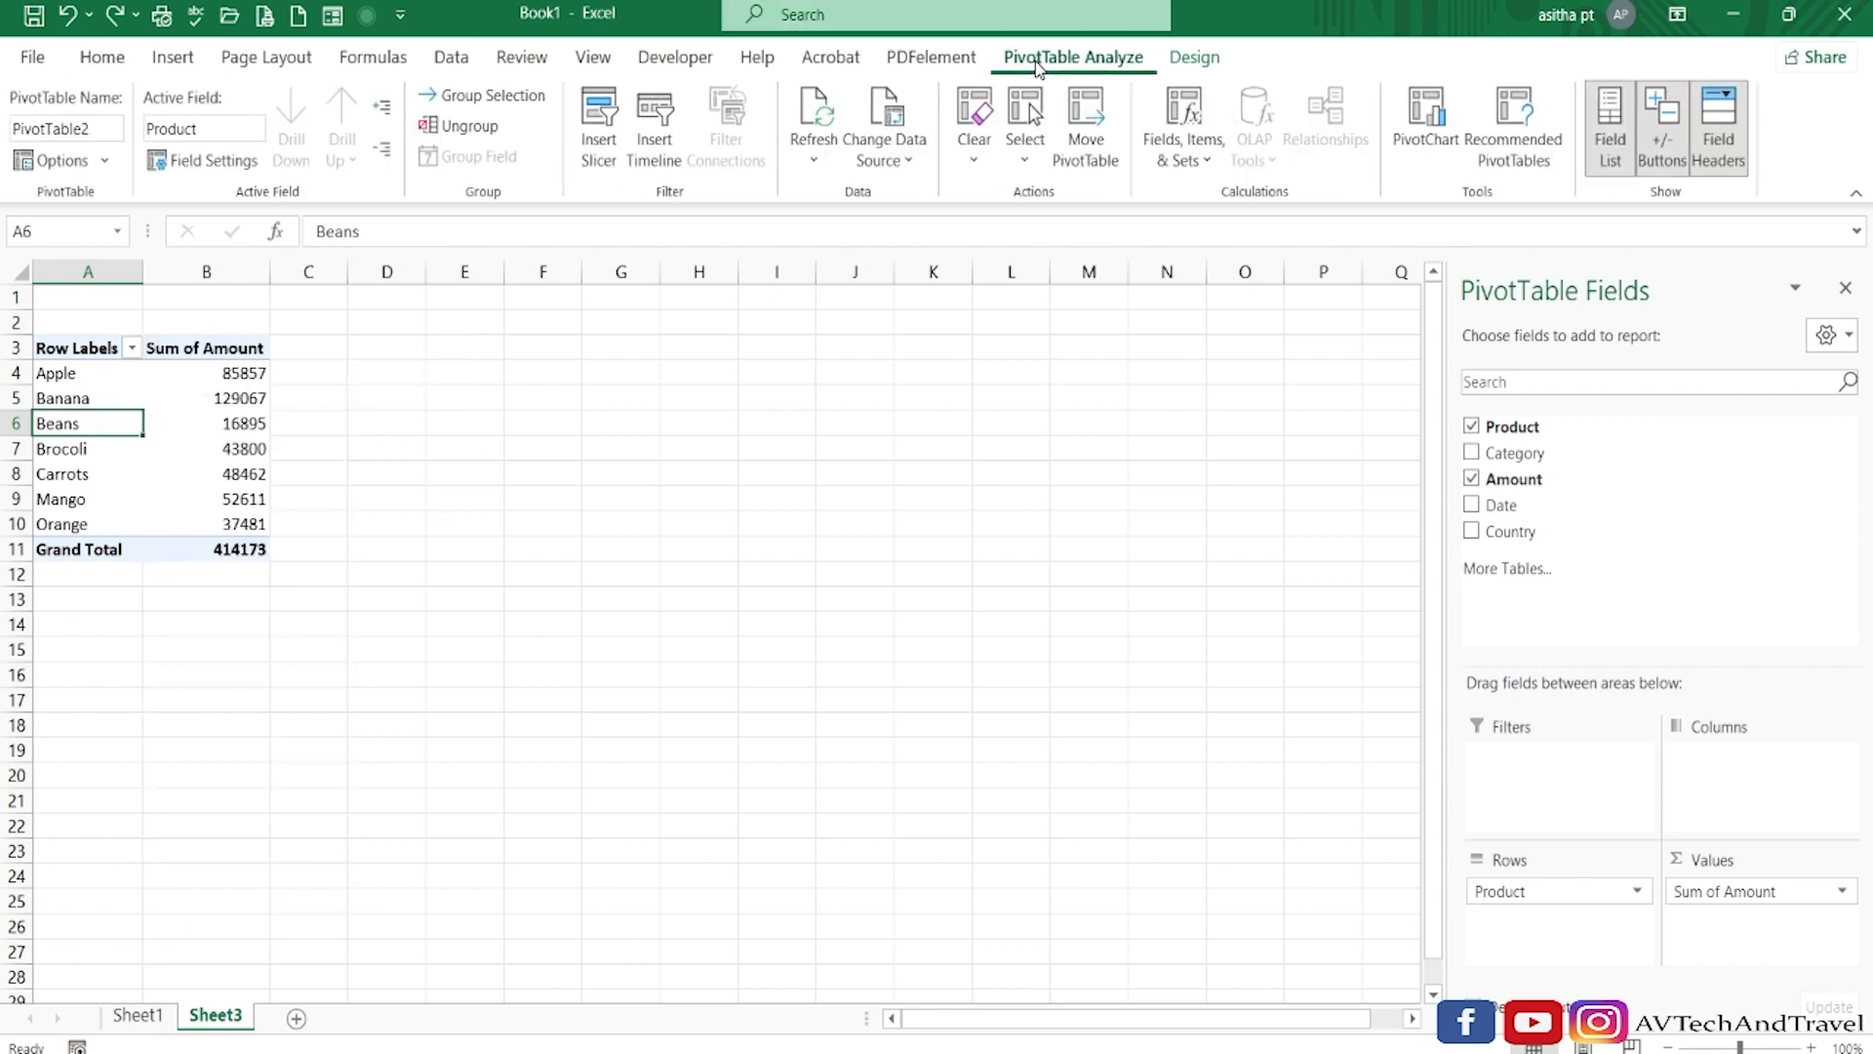
{"action": "left_click", "coordinate": [806, 129]}
Add a record in row 89 of Sheet1: Mango, Fruit, 2341, 2/21/2018, France.
{"action": "left_click", "coordinate": [137, 1015]}
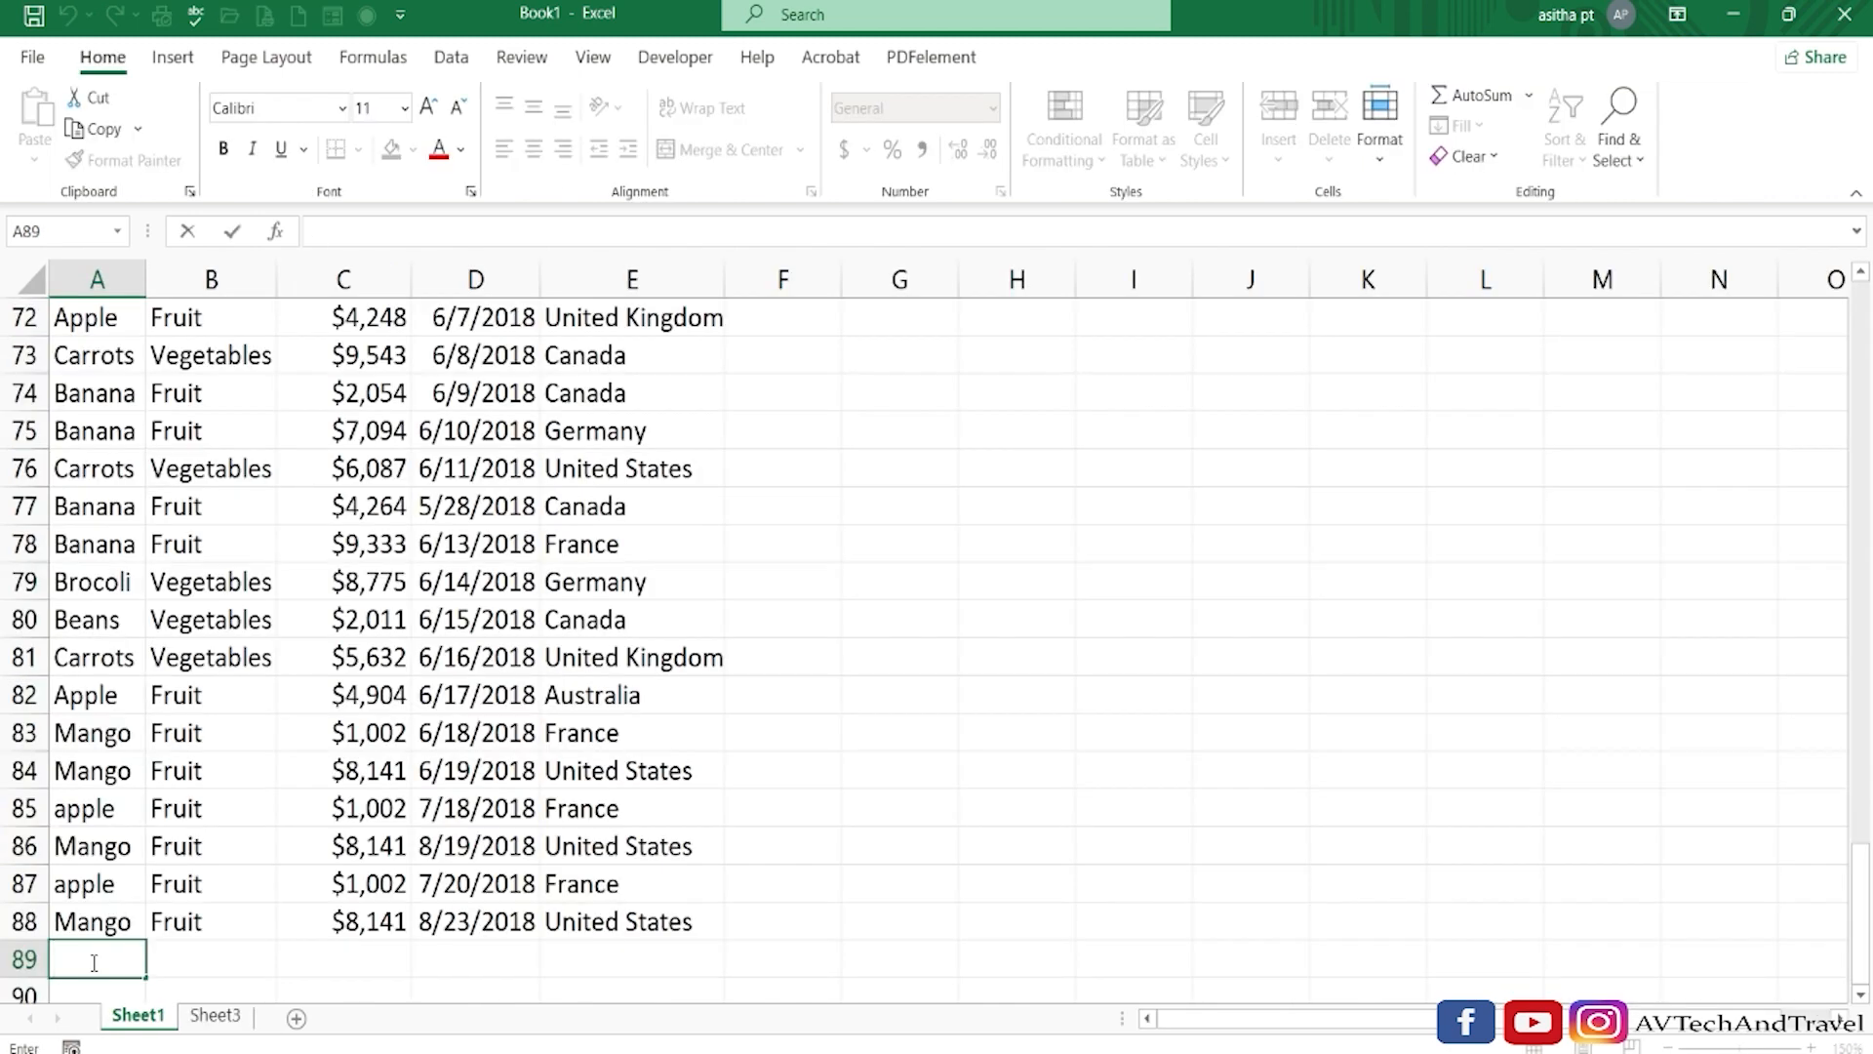
{"action": "type", "text": "Mango"}
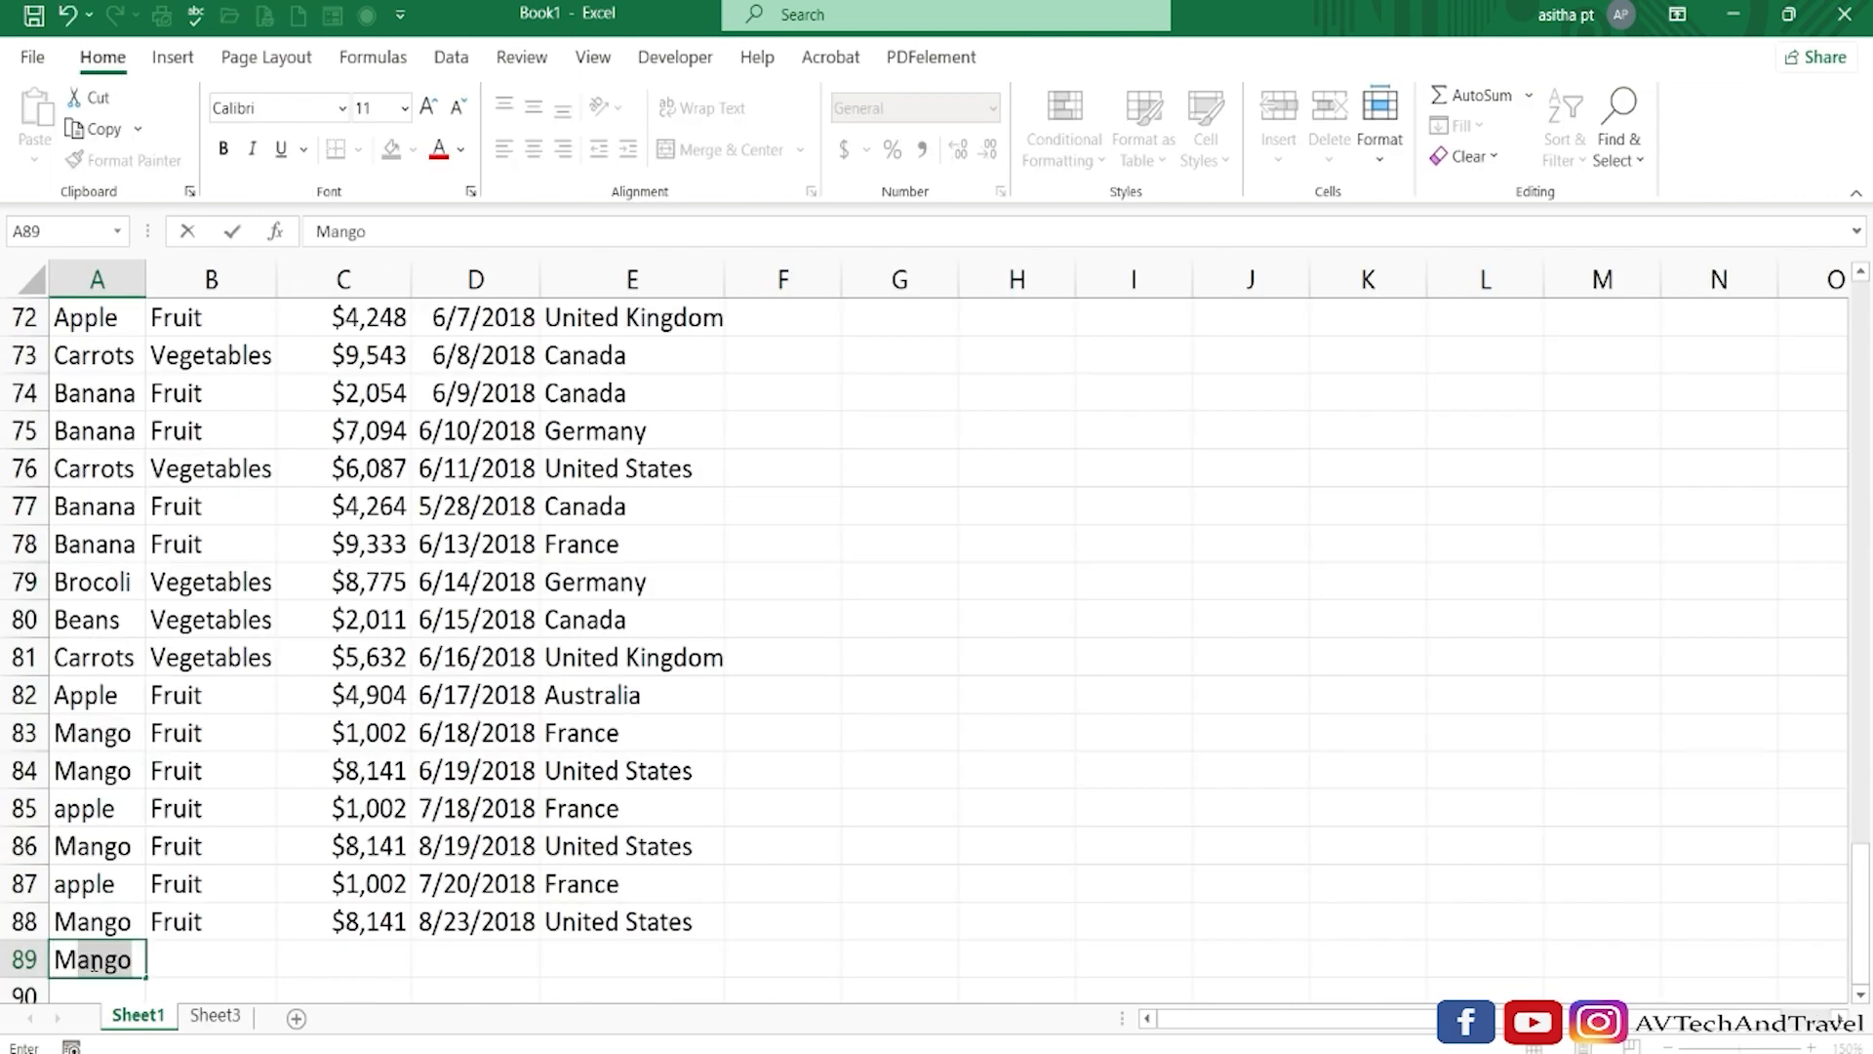
{"action": "key", "text": "Tab"}
{"action": "type", "text": "F"}
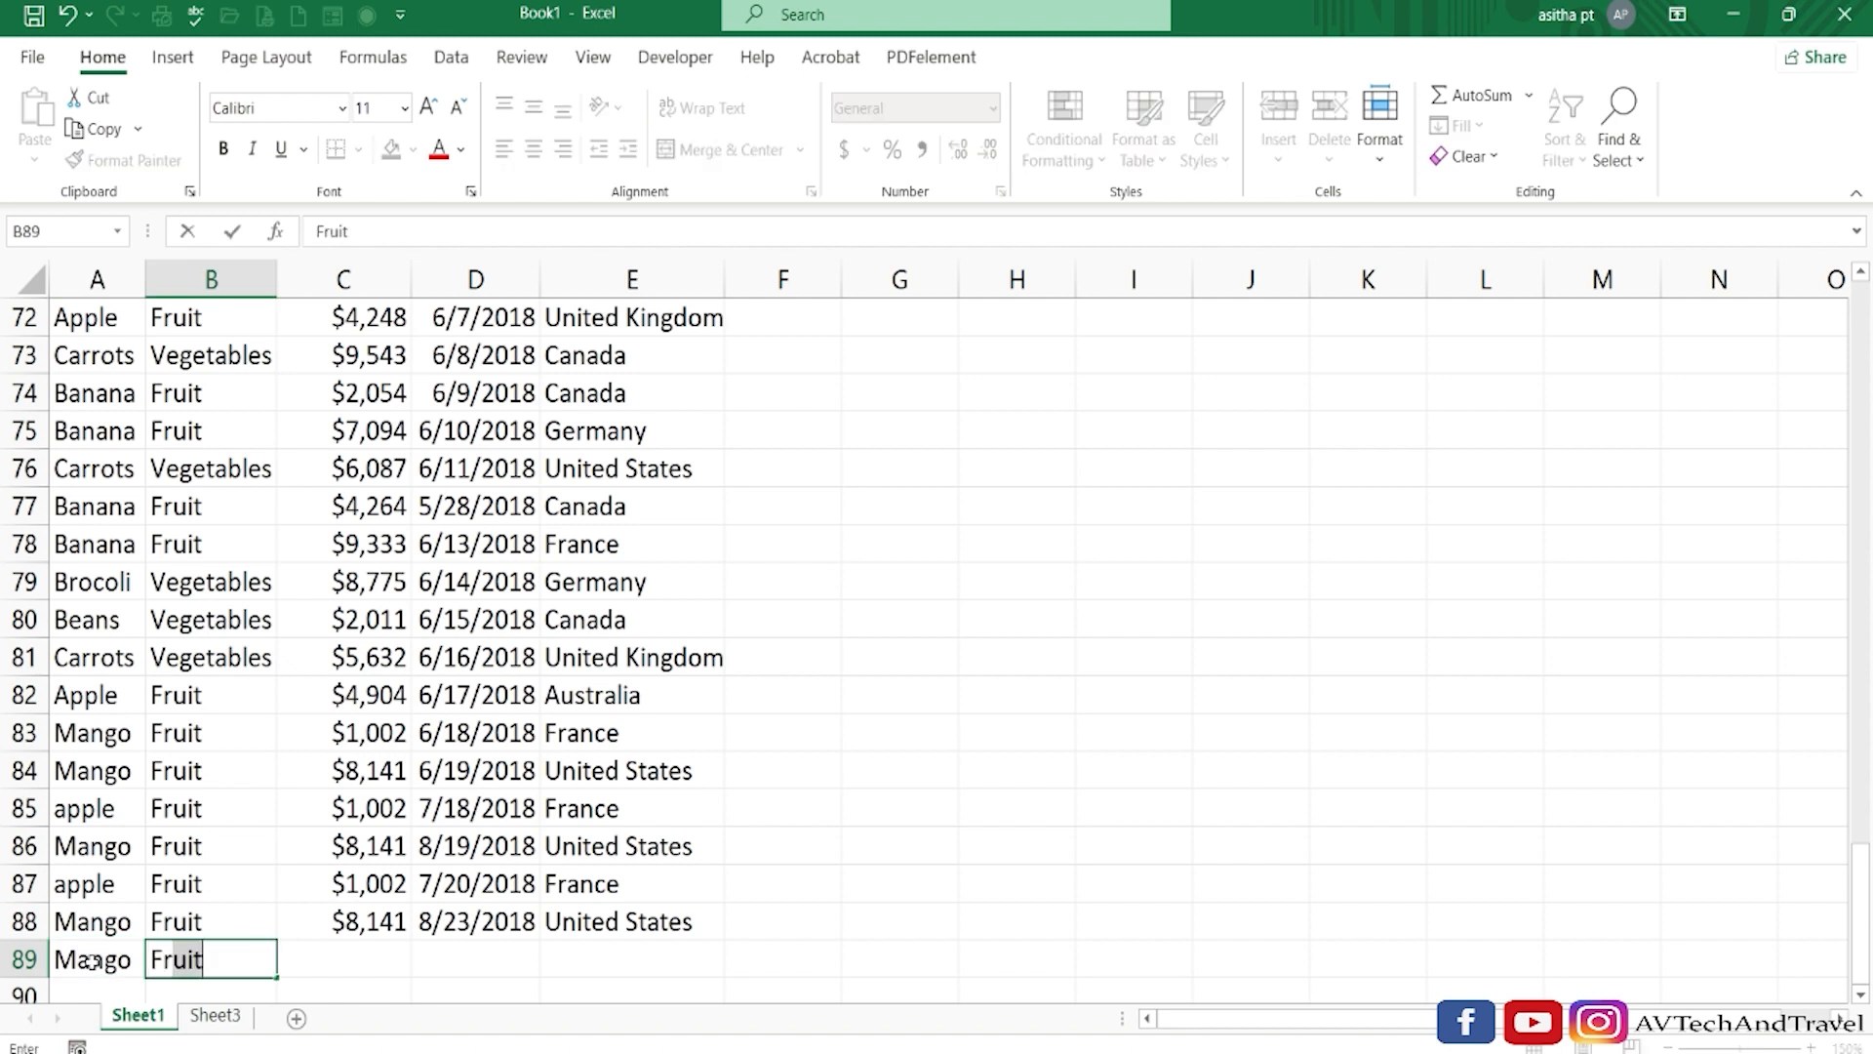
{"action": "key", "text": "Tab"}
{"action": "type", "text": "2341"}
{"action": "key", "text": "Tab"}
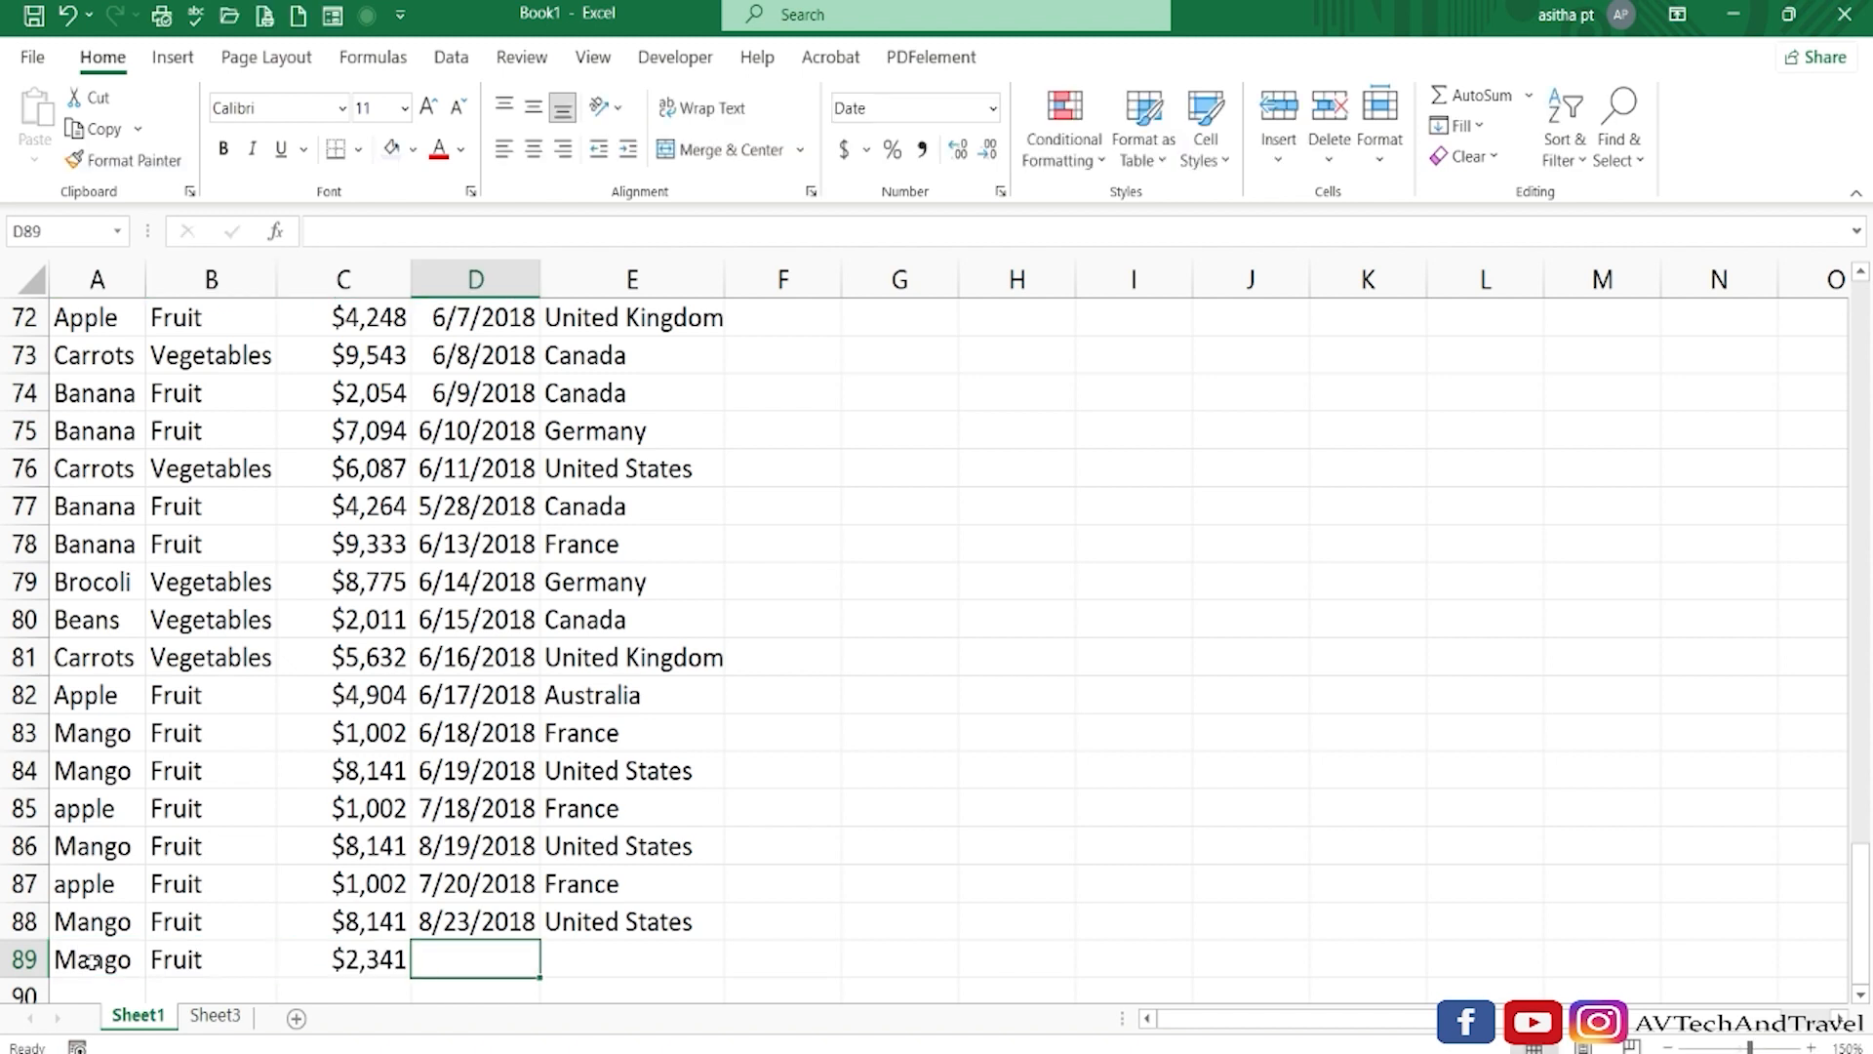
{"action": "type", "text": "2/21/2018"}
{"action": "key", "text": "Tab"}
{"action": "type", "text": "F"}
{"action": "key", "text": "Return"}
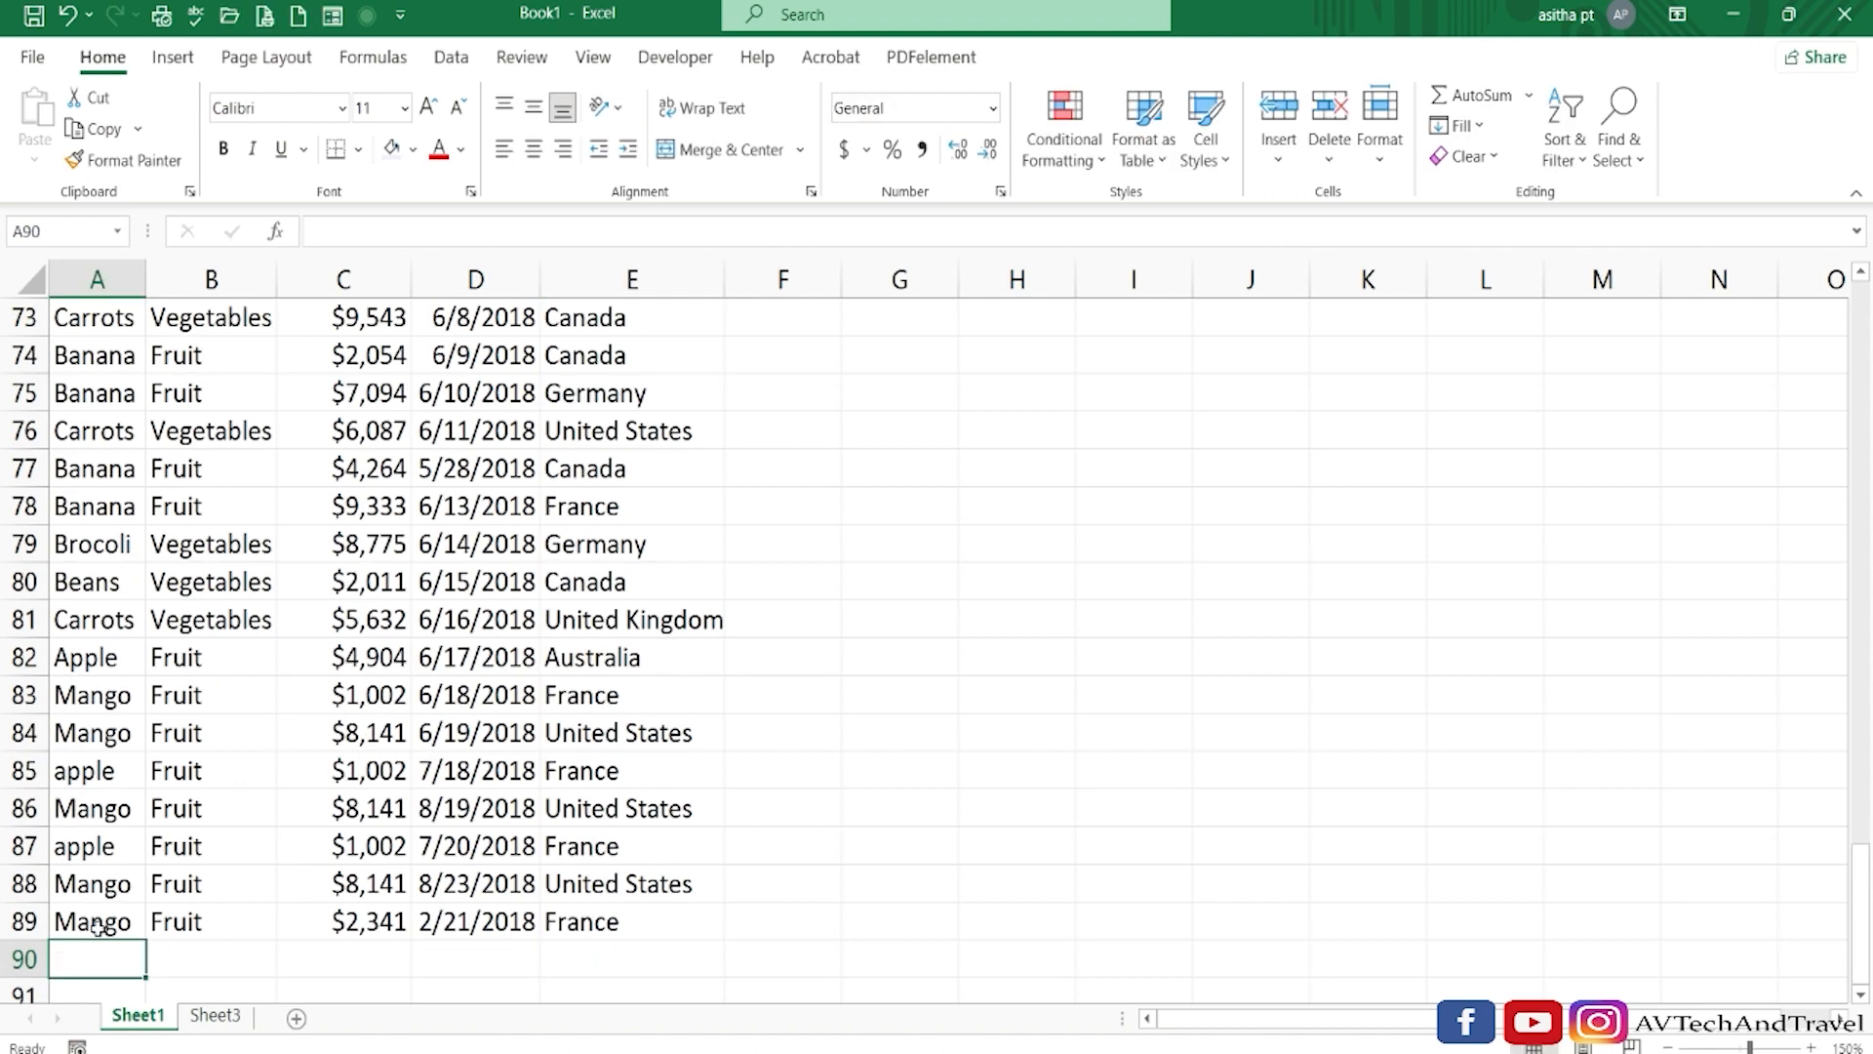
Refresh the PivotTable on Sheet3 and check the Mango amount against the row added on Sheet1.
{"action": "left_click", "coordinate": [211, 1017]}
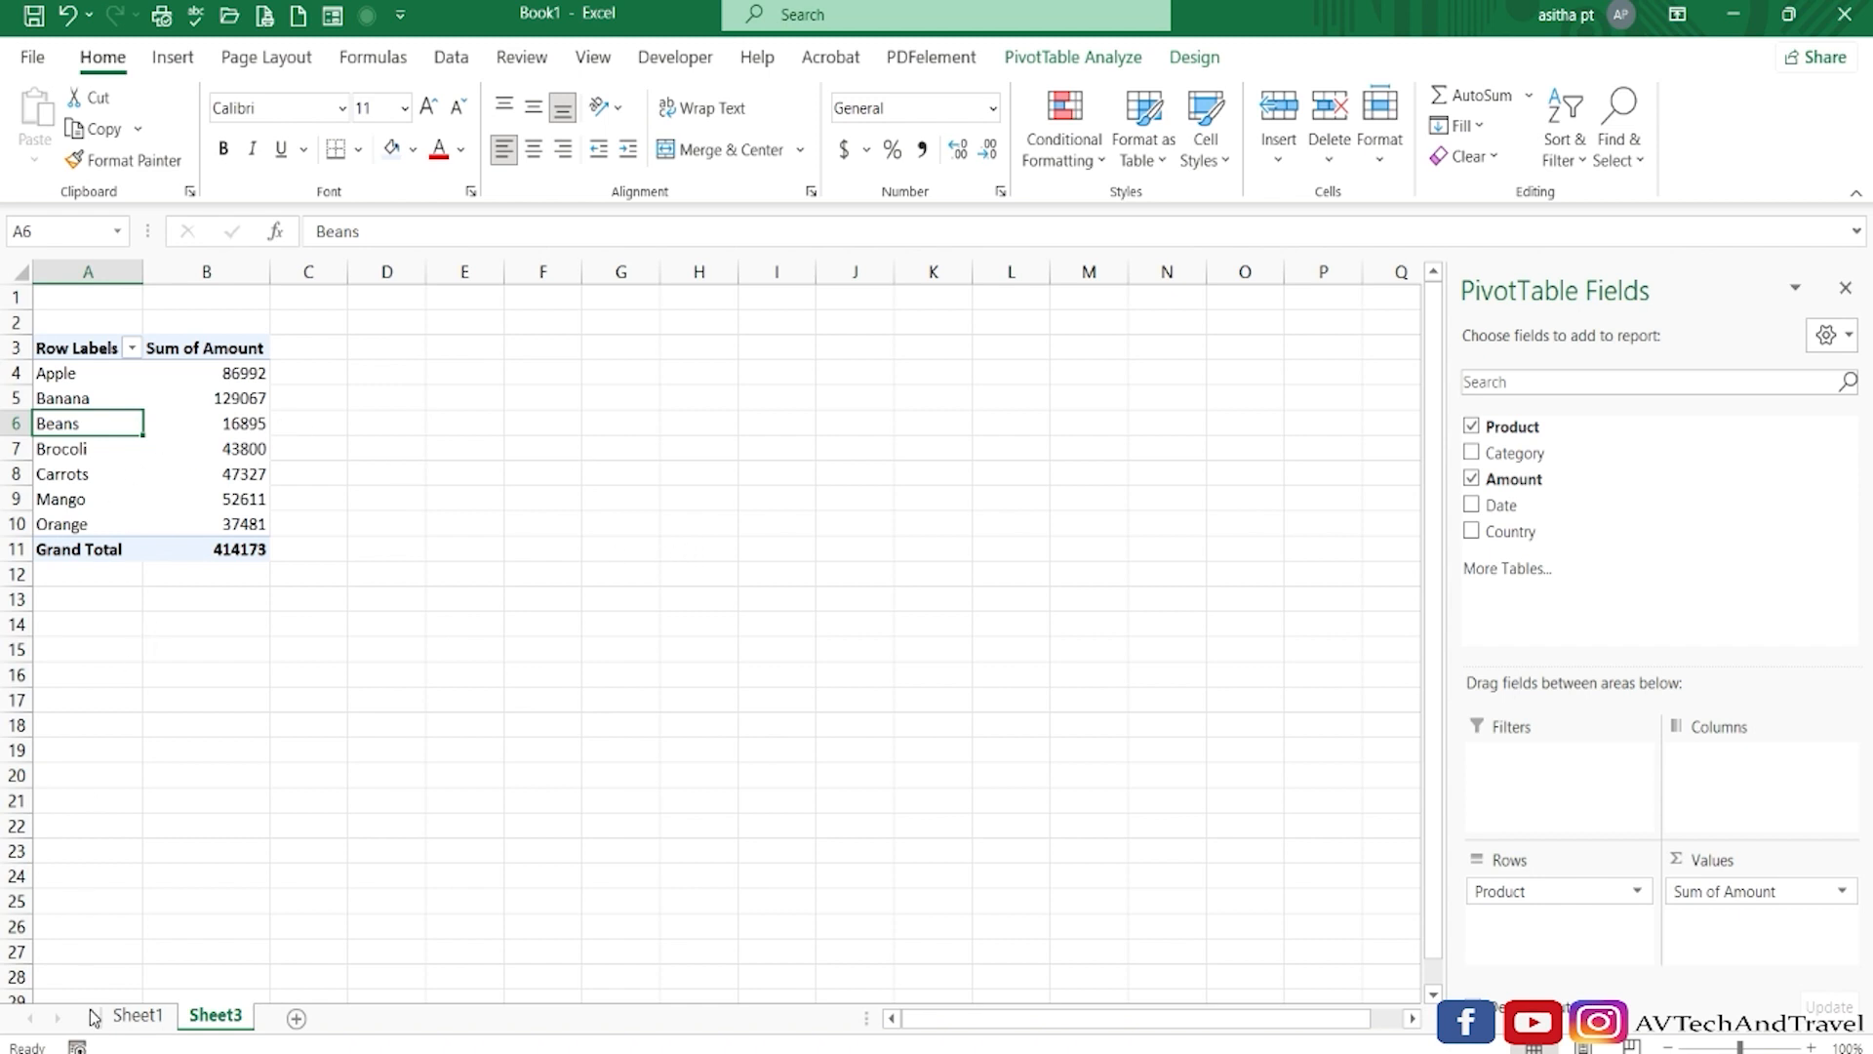
{"action": "left_click", "coordinate": [119, 1016]}
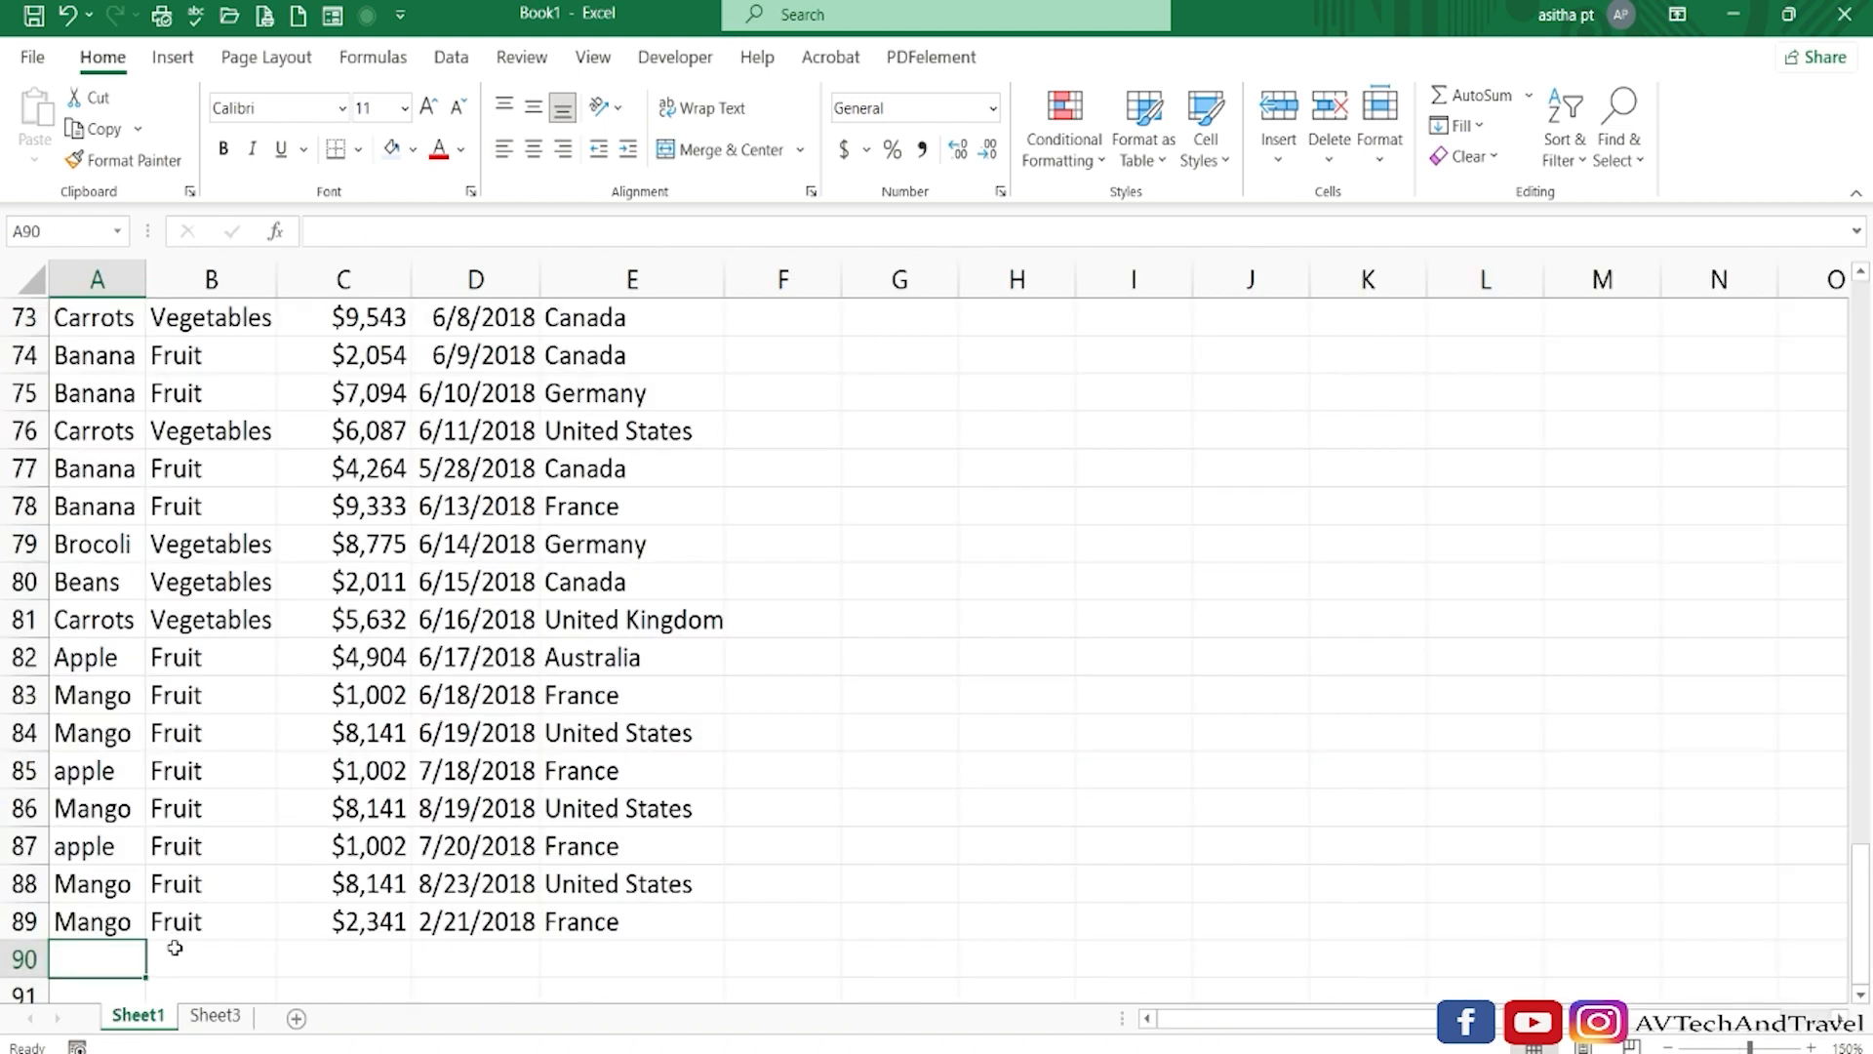
{"action": "left_click", "coordinate": [216, 1016]}
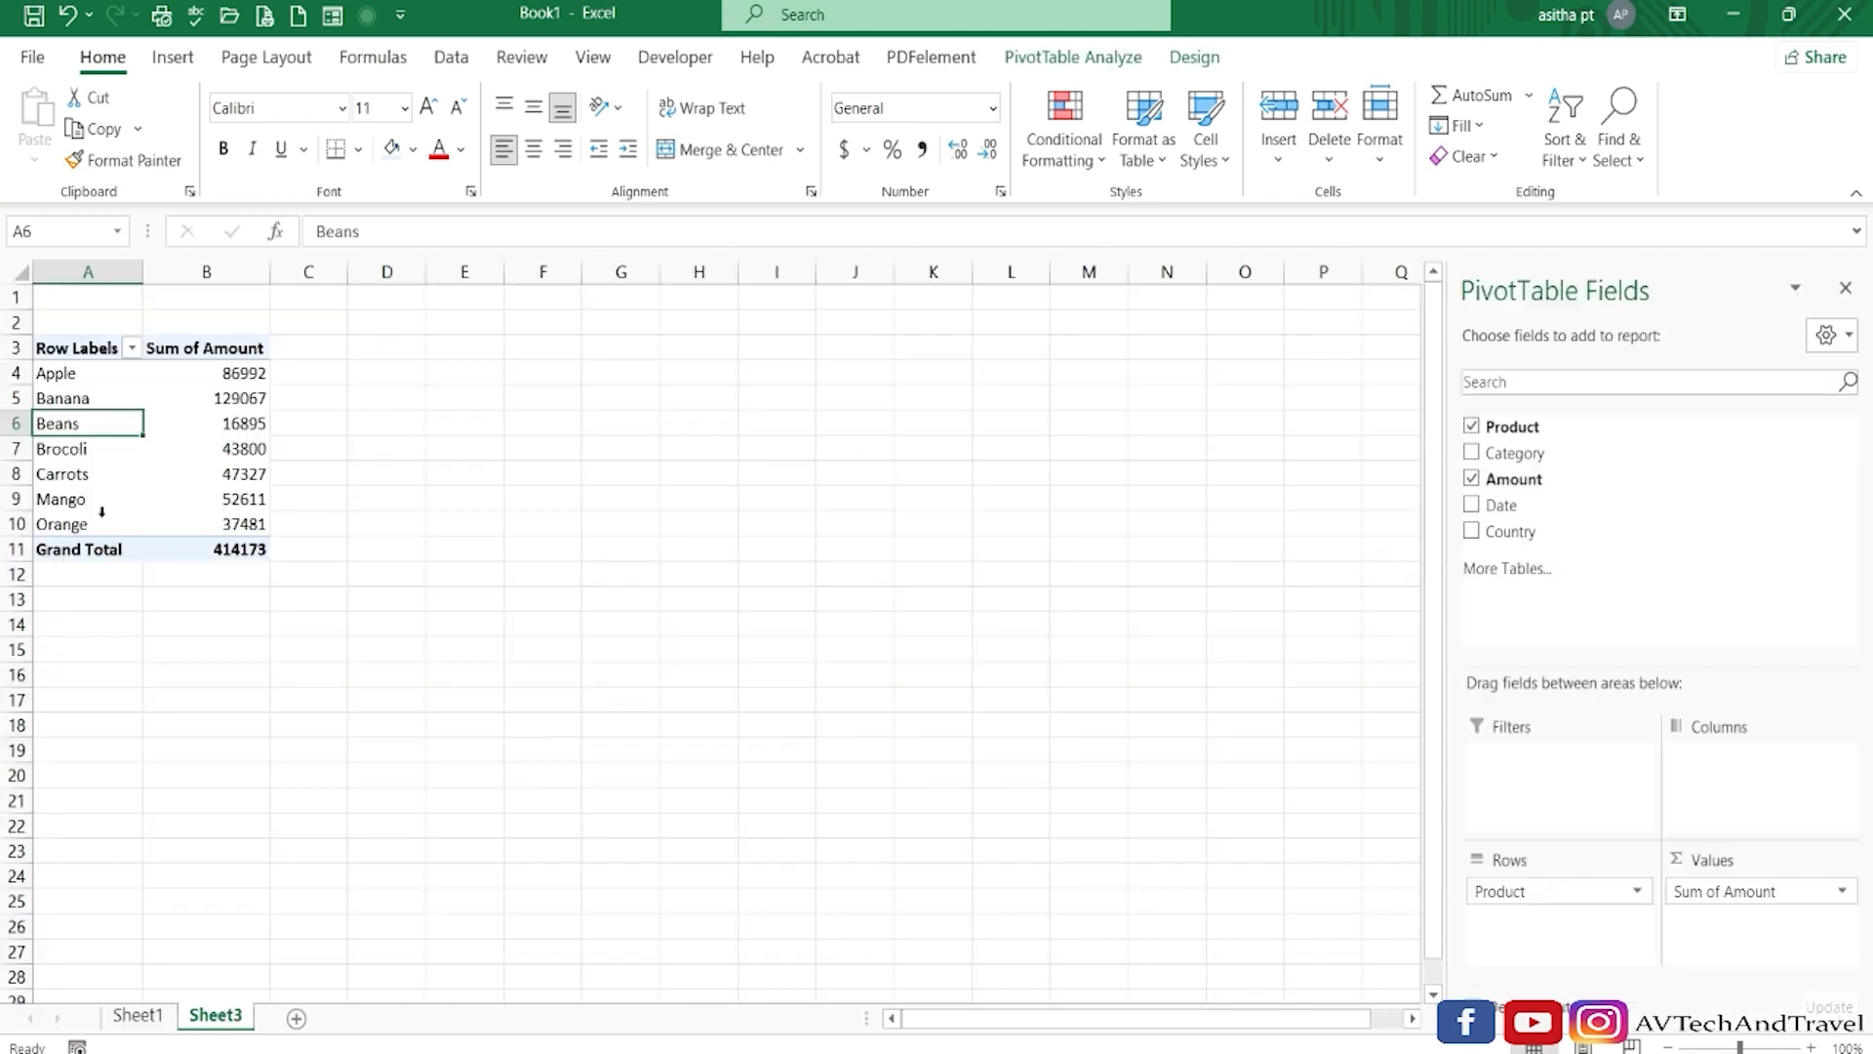
{"action": "right_click", "coordinate": [191, 423]}
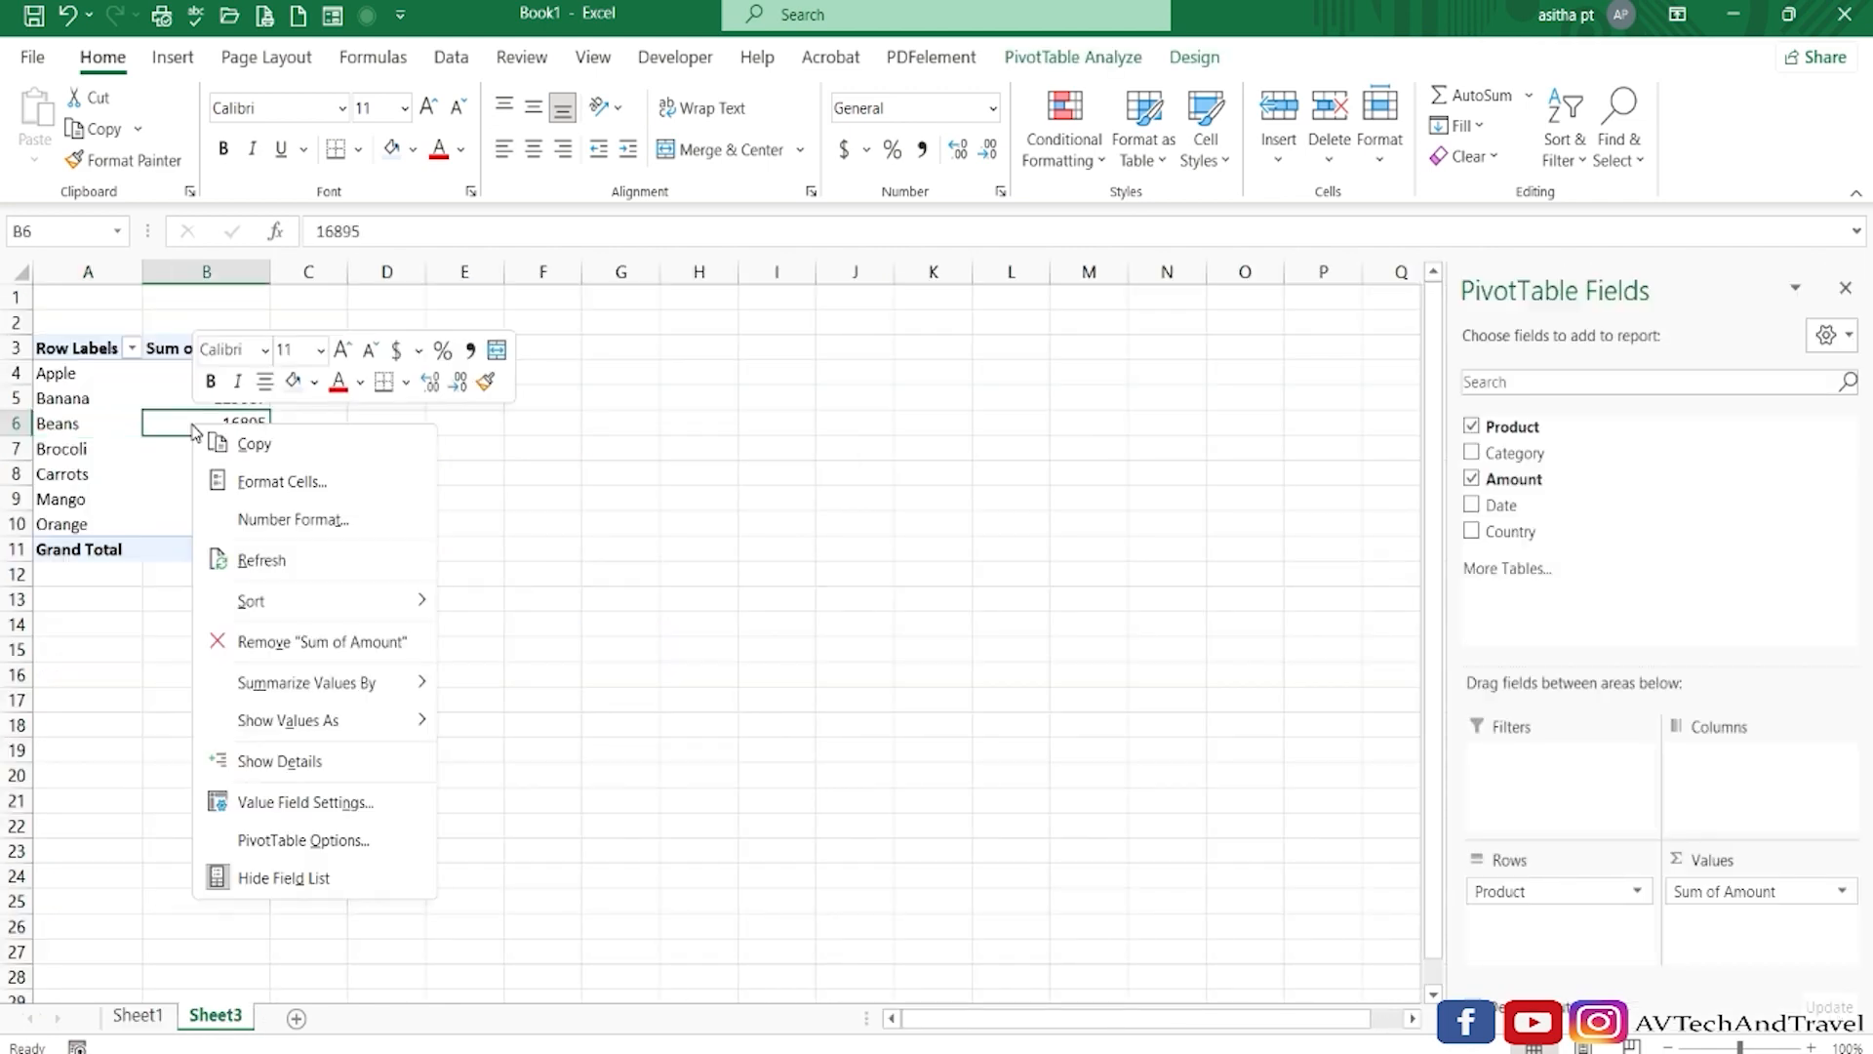
{"action": "left_click", "coordinate": [256, 563]}
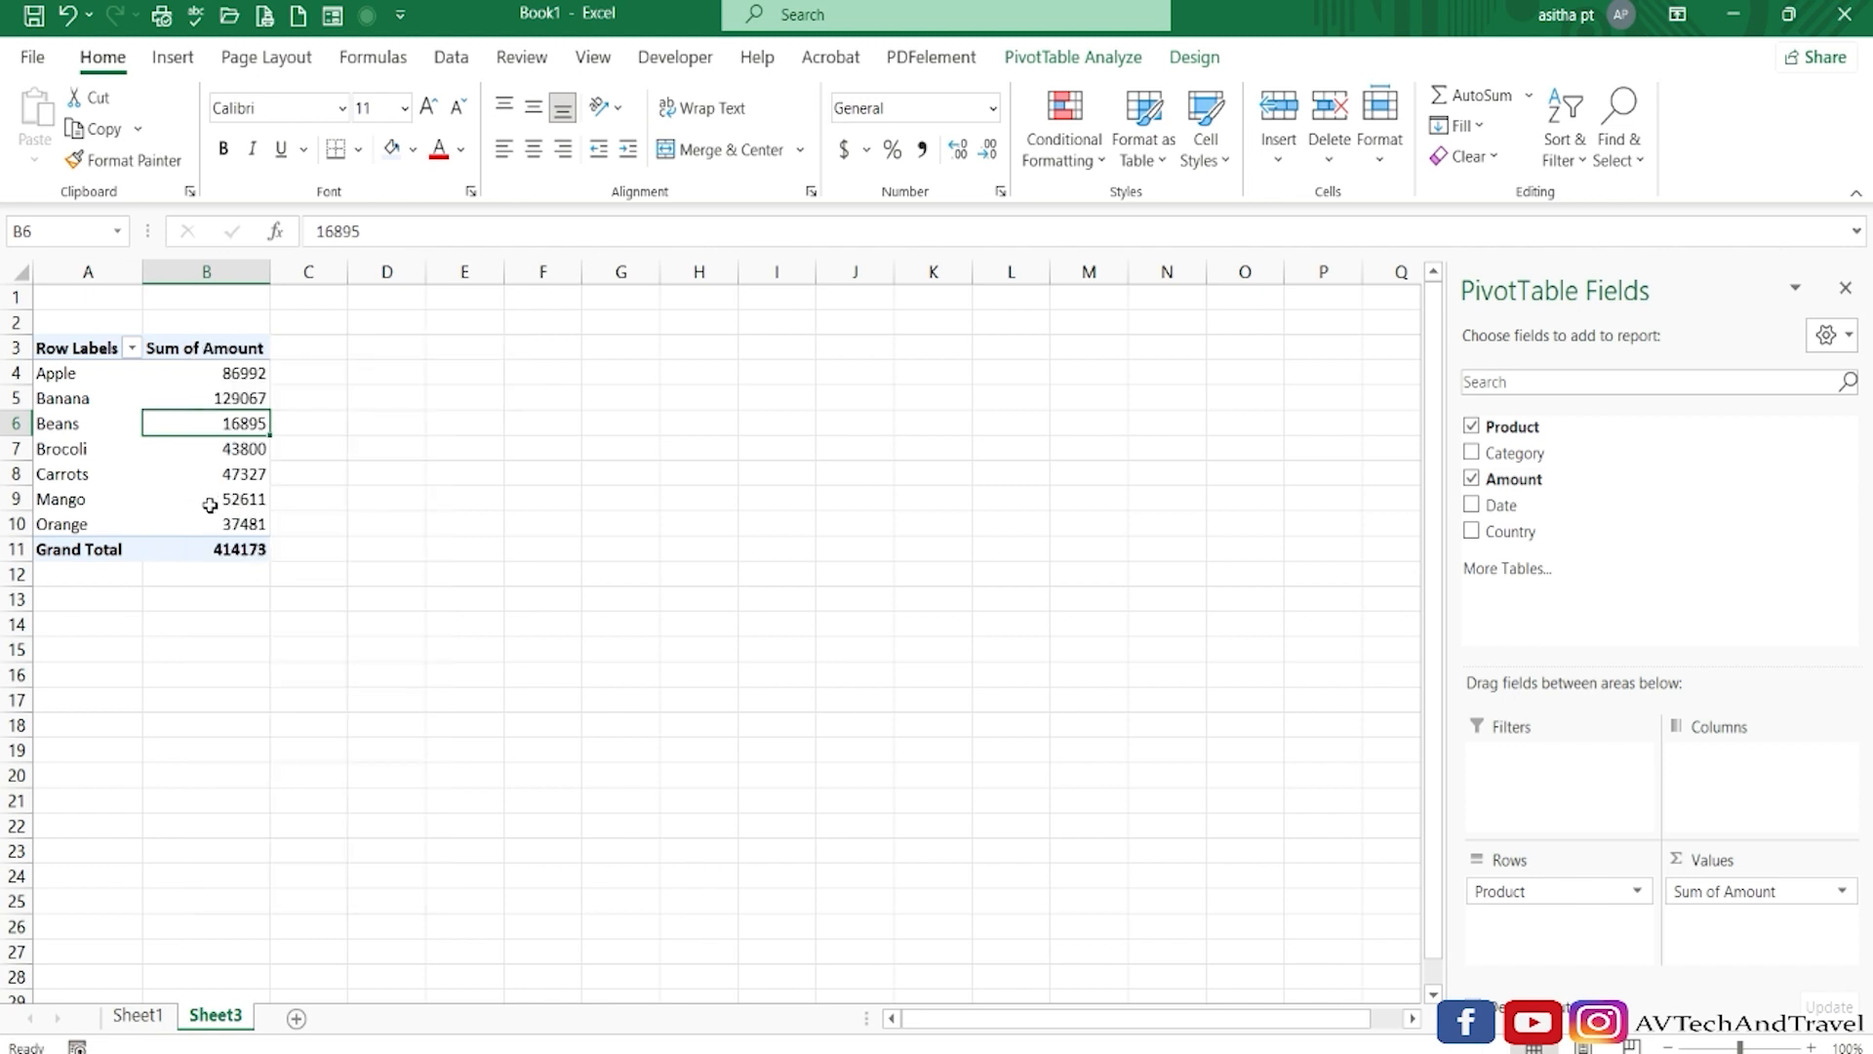
{"action": "mouse_move", "coordinate": [251, 508]}
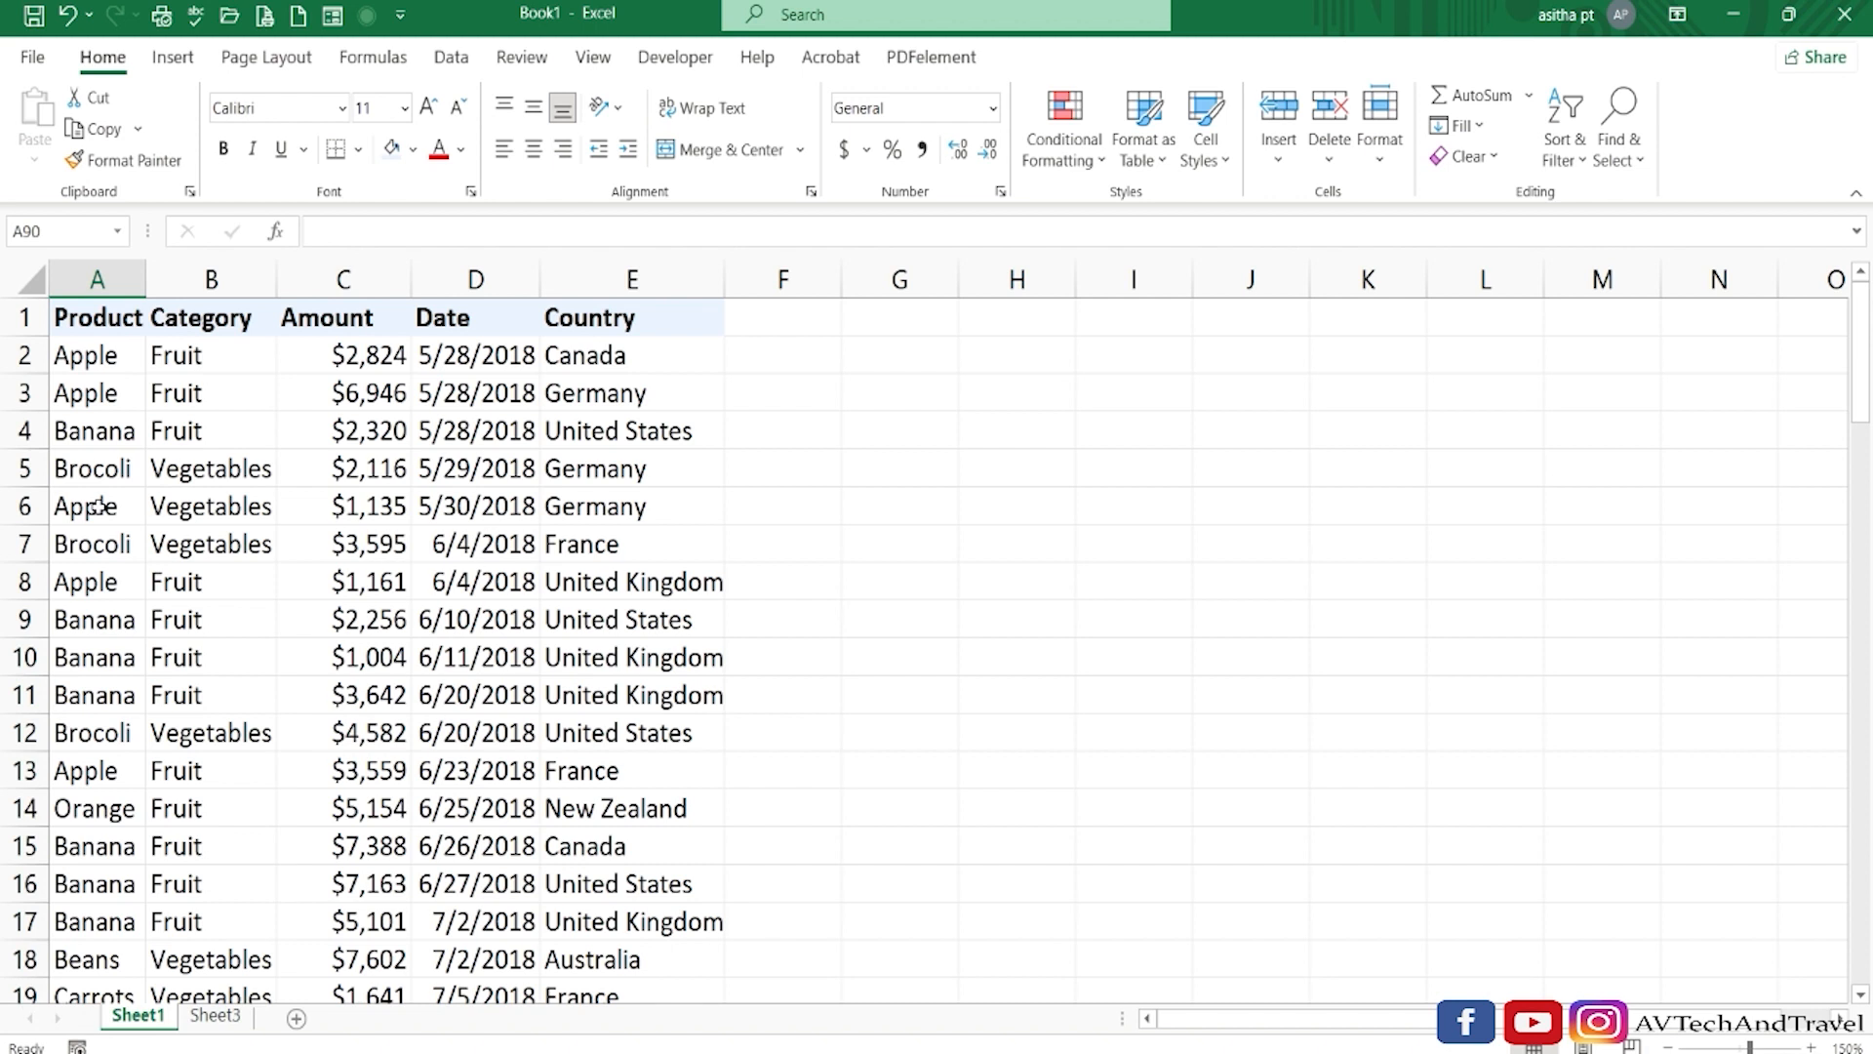
Convert the Sheet1 data range into an Excel table with headers.
{"action": "left_click", "coordinate": [341, 617]}
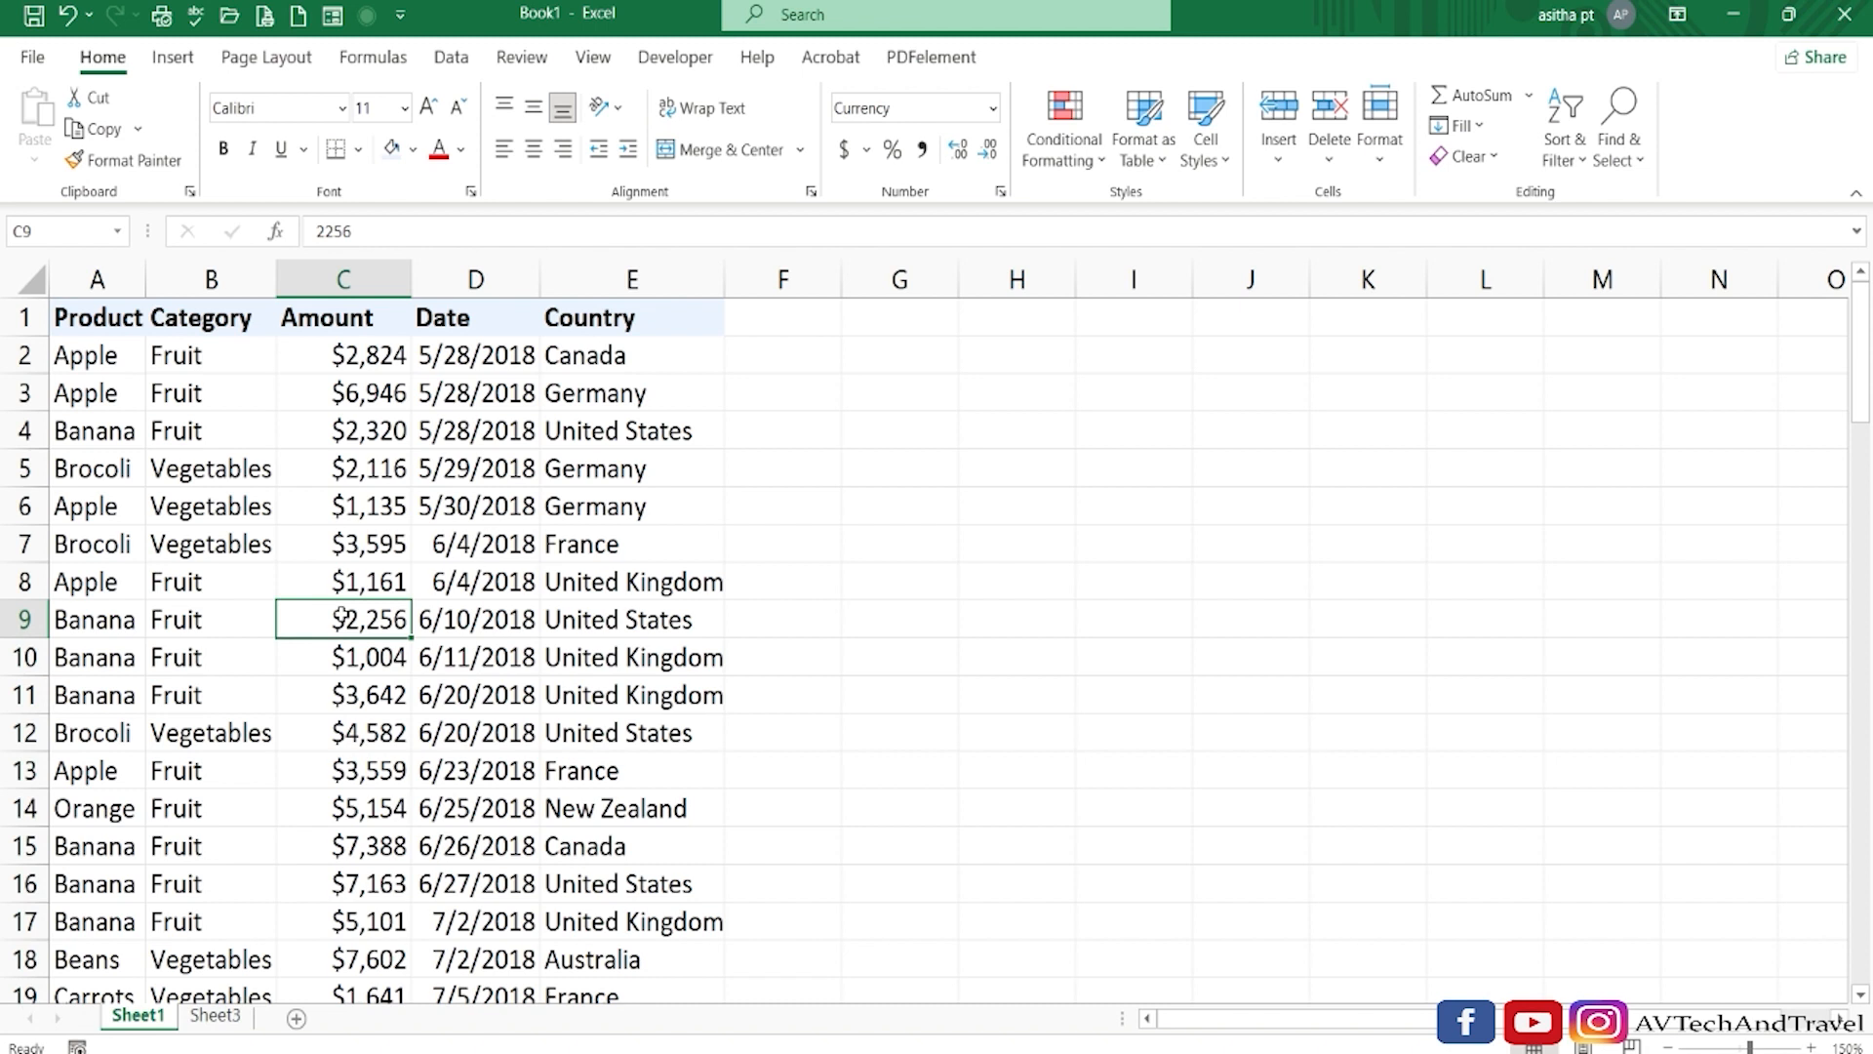
{"action": "key", "text": "ctrl+t"}
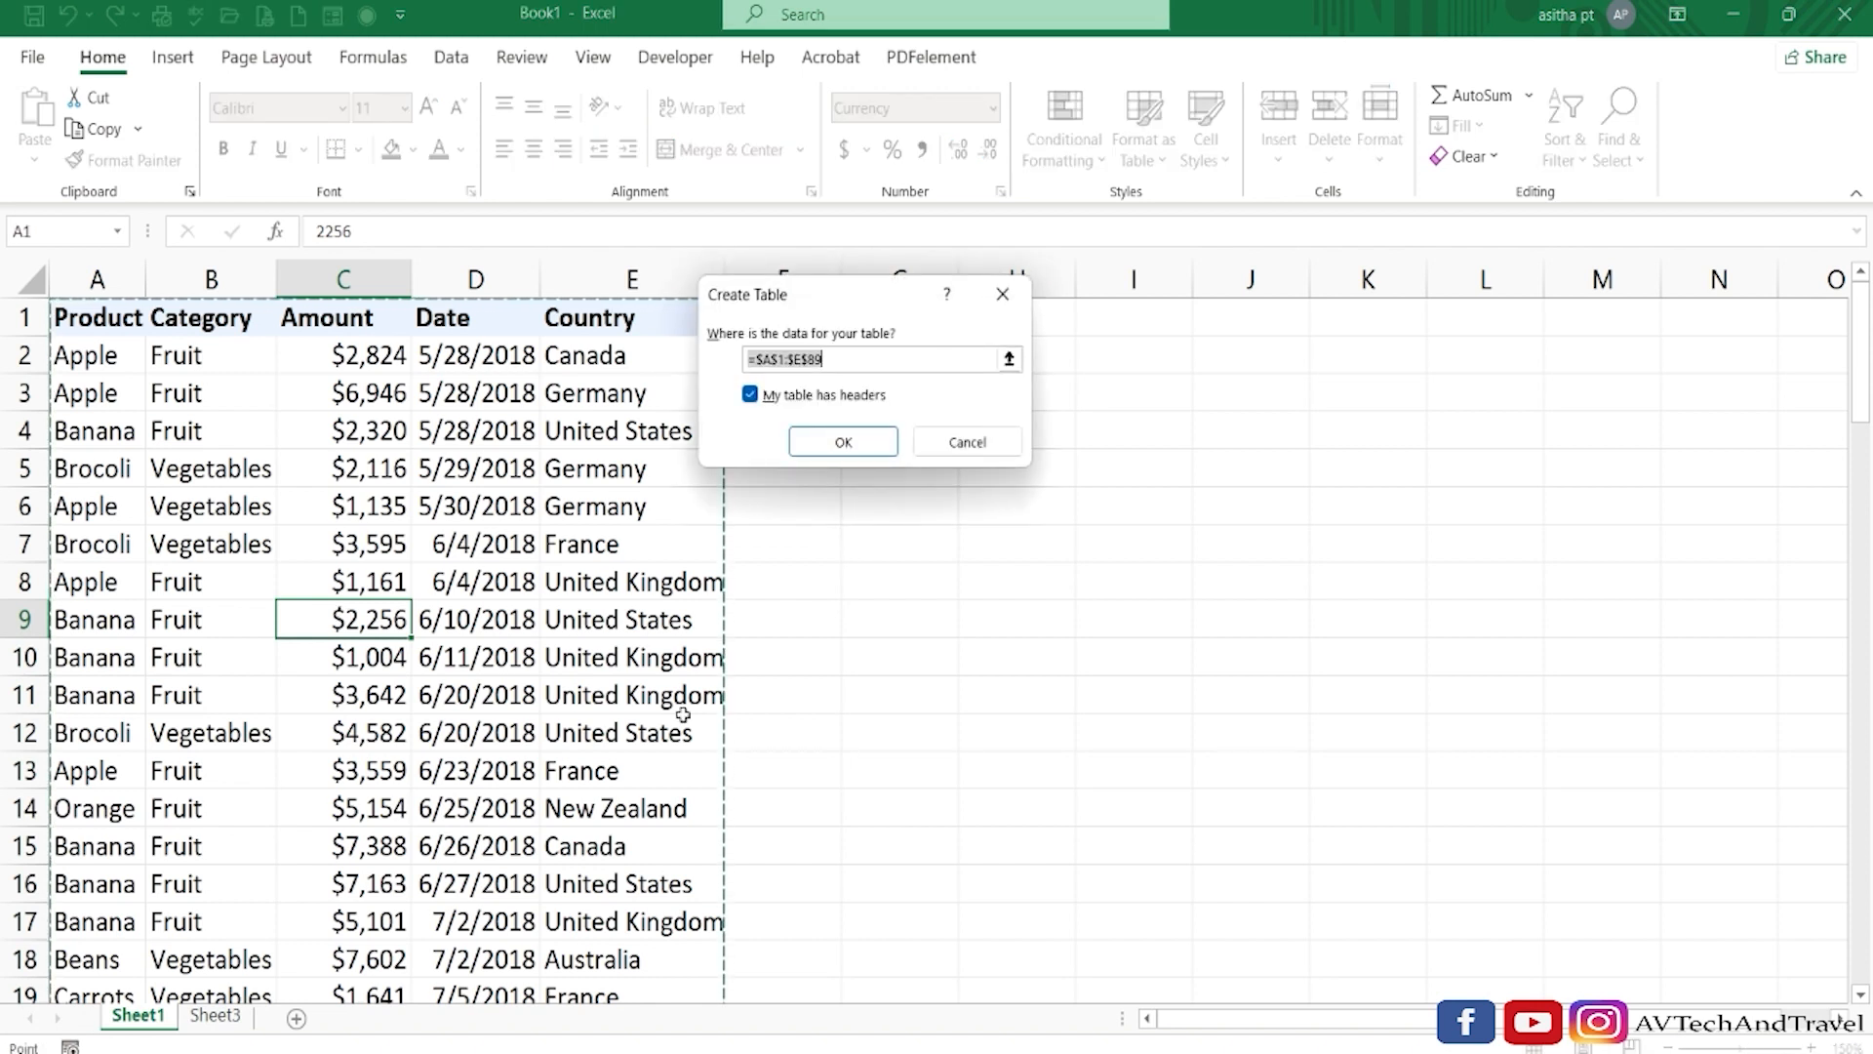
{"action": "left_click", "coordinate": [851, 444]}
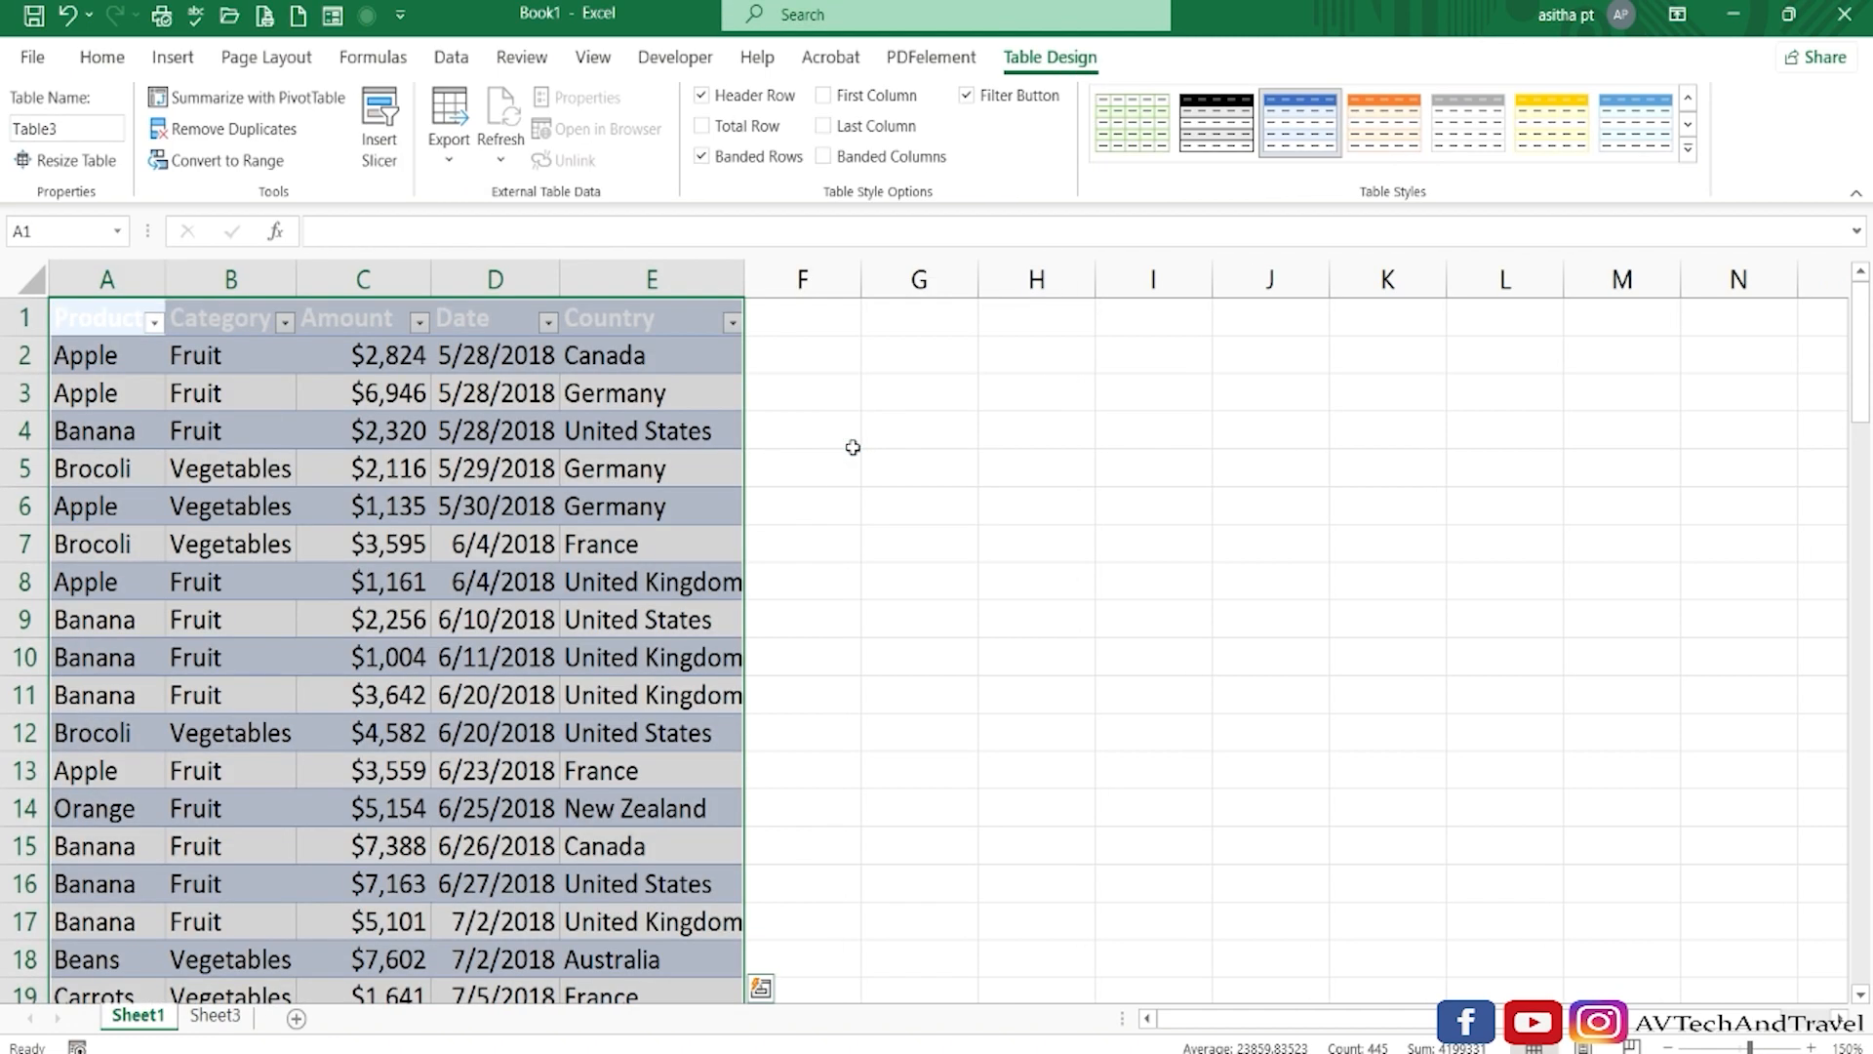
{"action": "left_click", "coordinate": [853, 447]}
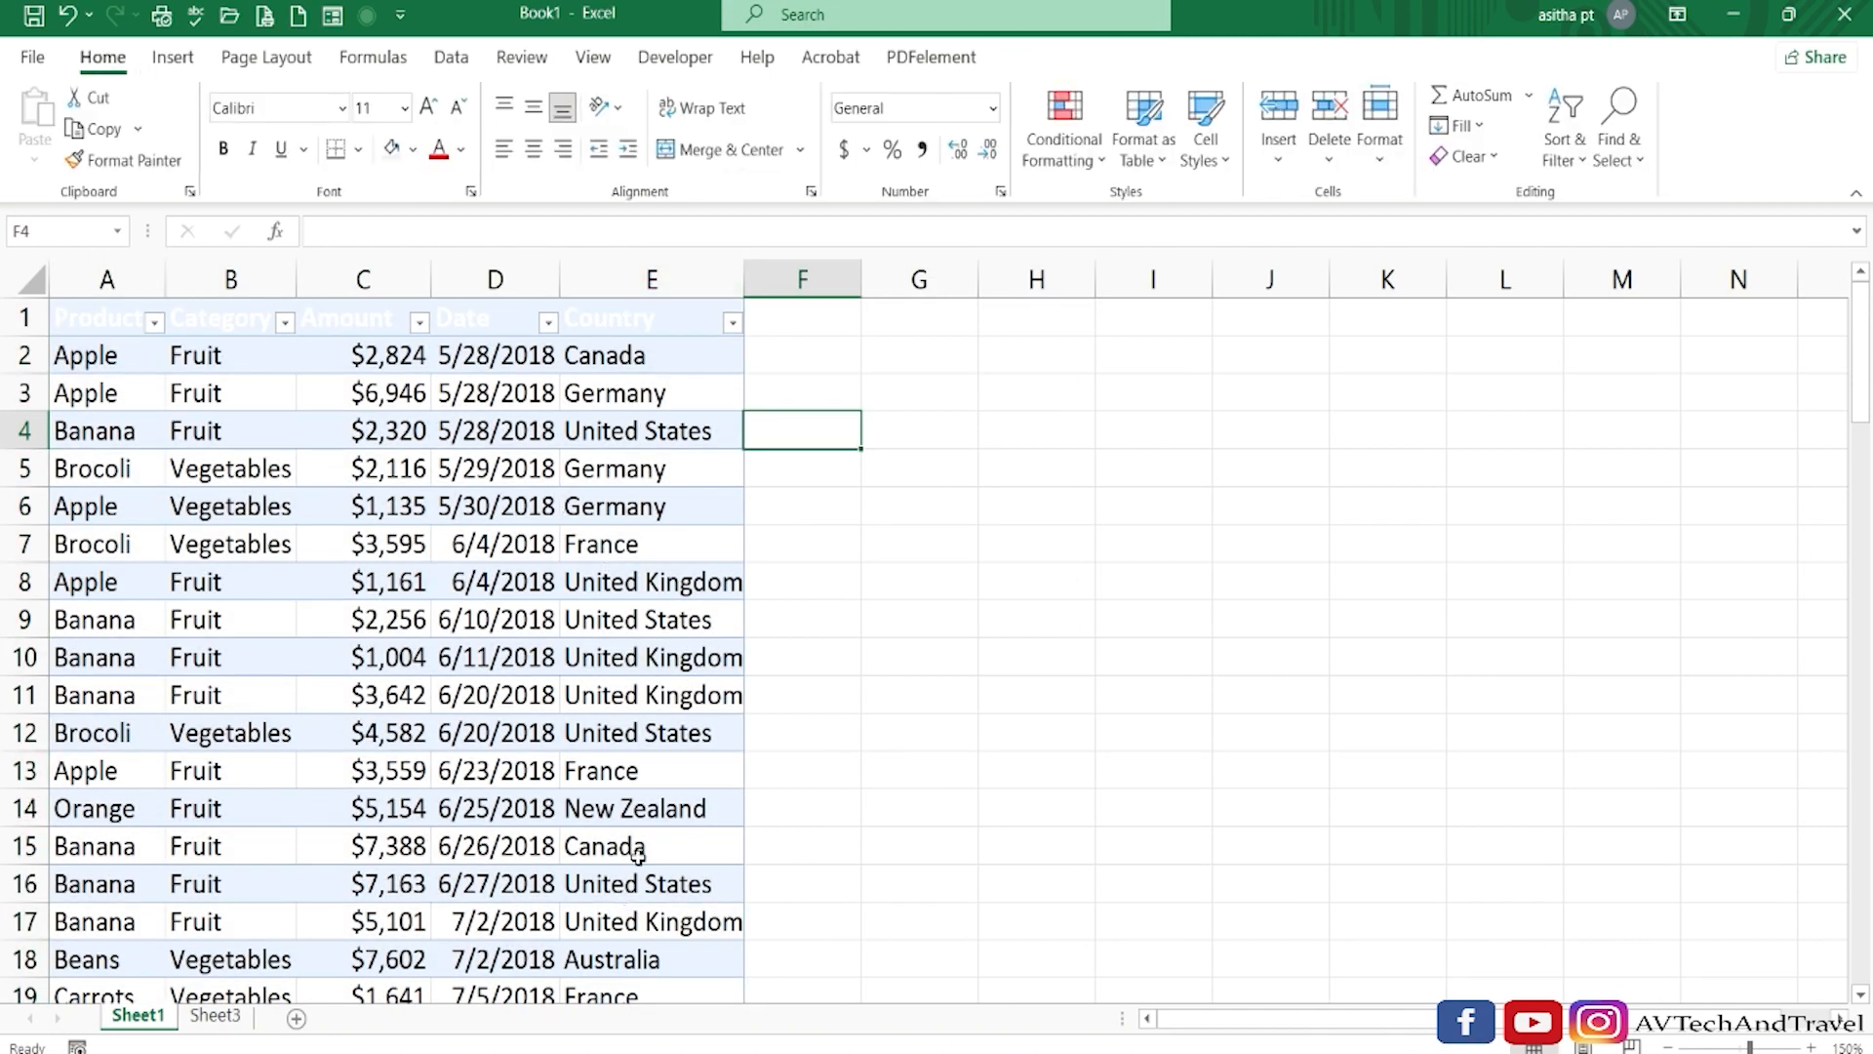
Enter a record in row 89 directly below the table data: Mango, Fruit, 1345, 3/2/2018, France.
{"action": "scroll", "coordinate": [637, 854], "scroll_direction": "down", "scroll_amount": 20}
{"action": "left_click", "coordinate": [110, 921]}
{"action": "type", "text": "Mango"}
{"action": "key", "text": "Tab"}
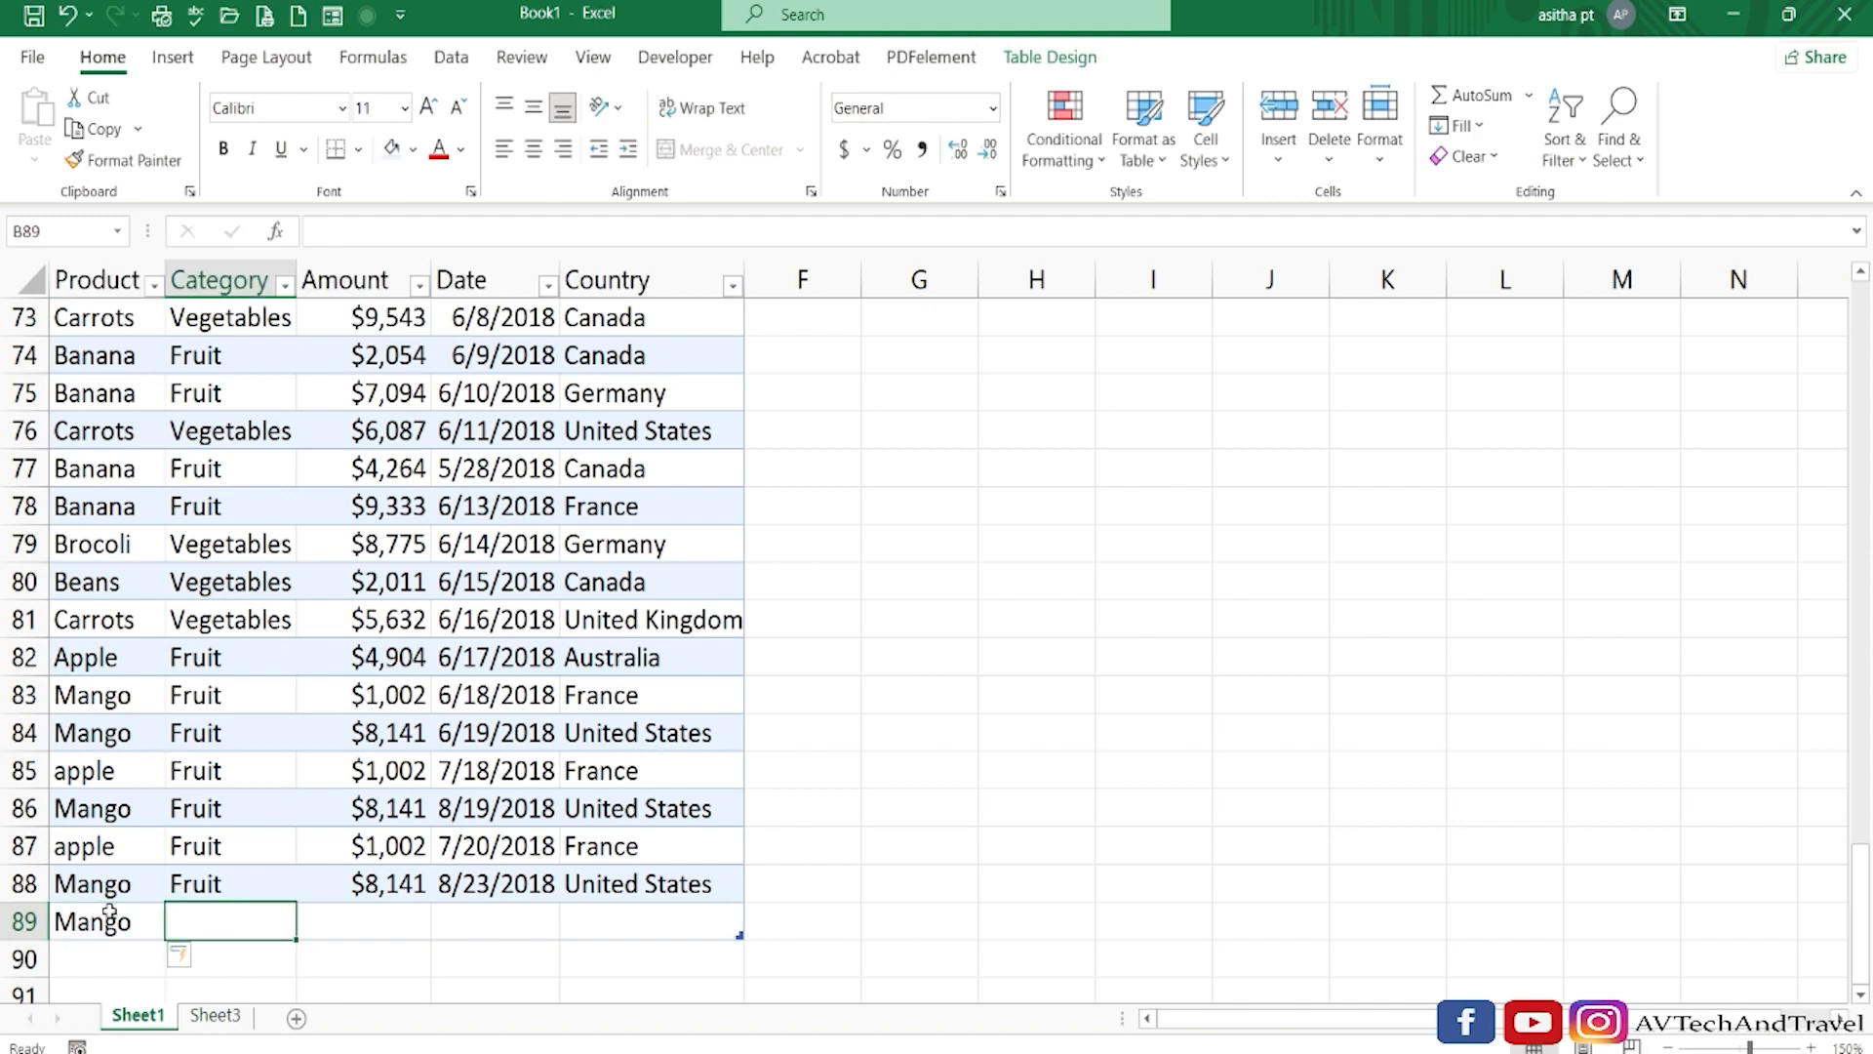
{"action": "type", "text": "Fruit"}
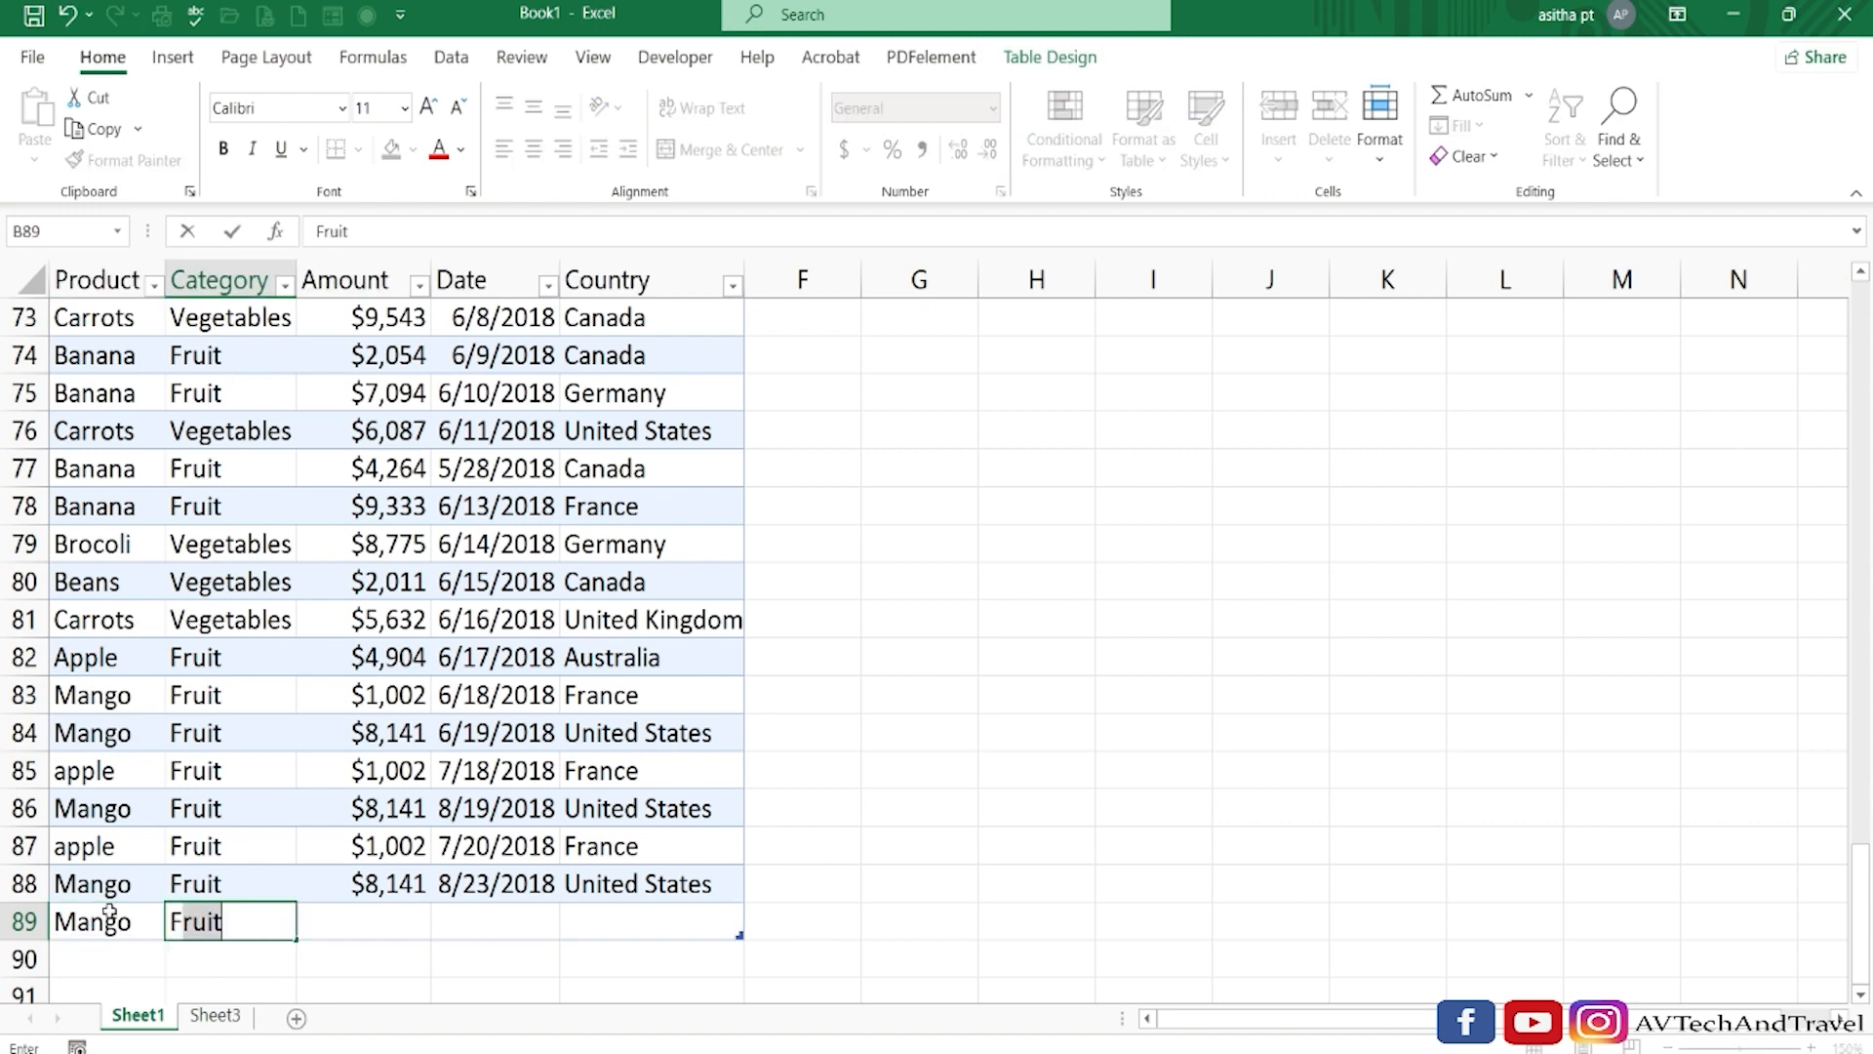
{"action": "key", "text": "Tab"}
{"action": "type", "text": "1345"}
{"action": "key", "text": "Tab"}
{"action": "type", "text": "3/2/2018"}
{"action": "key", "text": "Tab"}
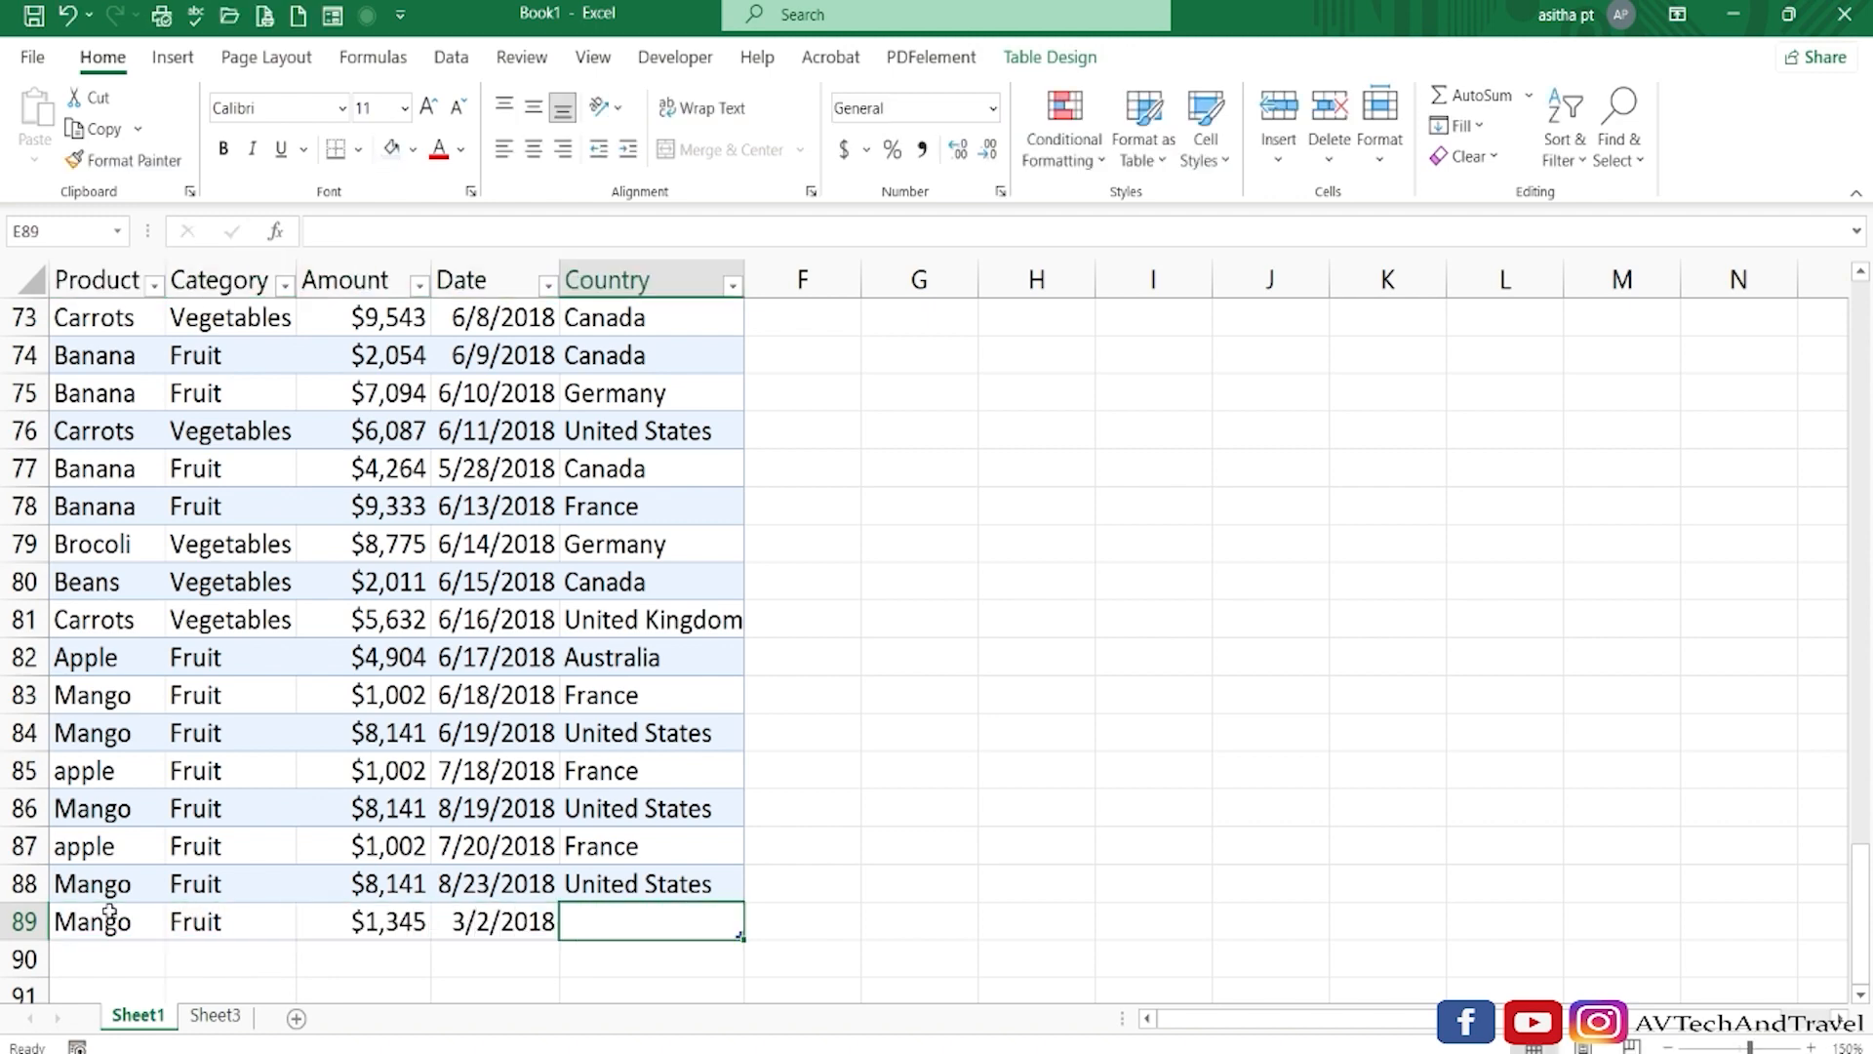
{"action": "type", "text": "France"}
{"action": "key", "text": "Return"}
Refresh the PivotTable on Sheet3 to include the new table row, then go back to Sheet1.
{"action": "left_click", "coordinate": [216, 1015]}
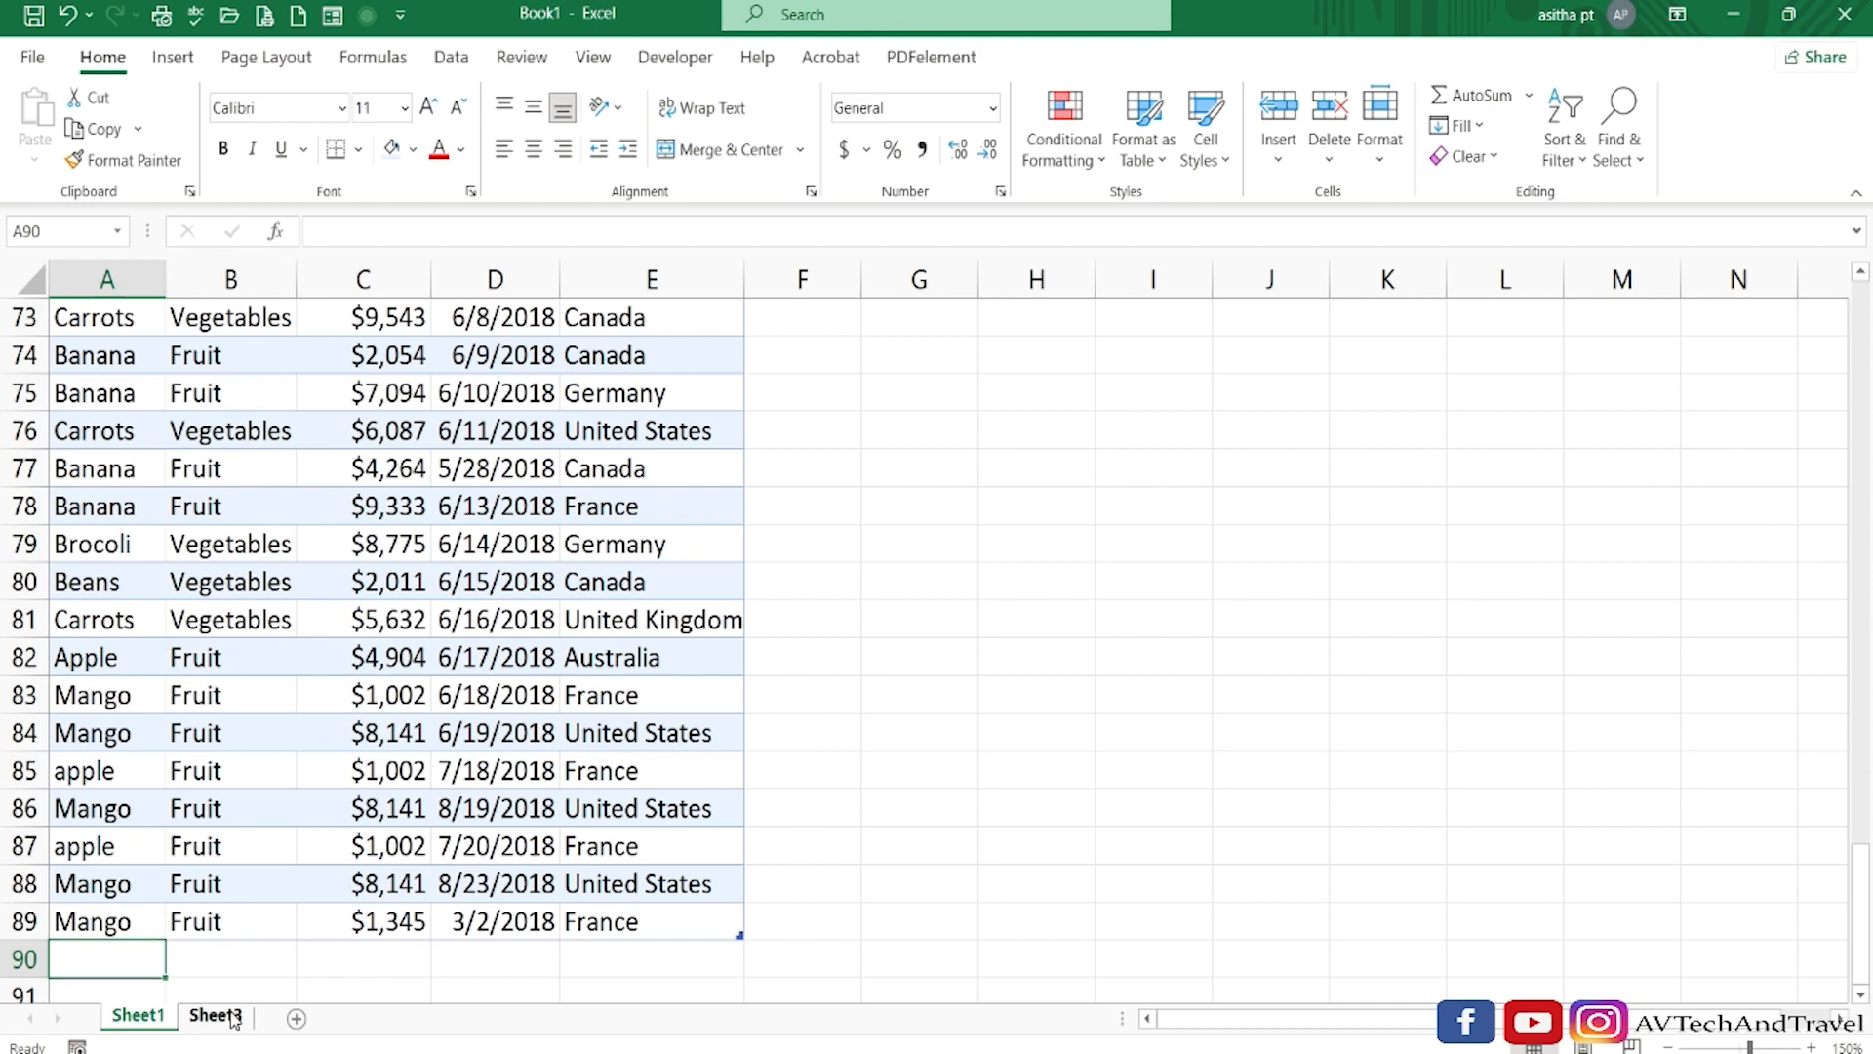
{"action": "left_click", "coordinate": [200, 444]}
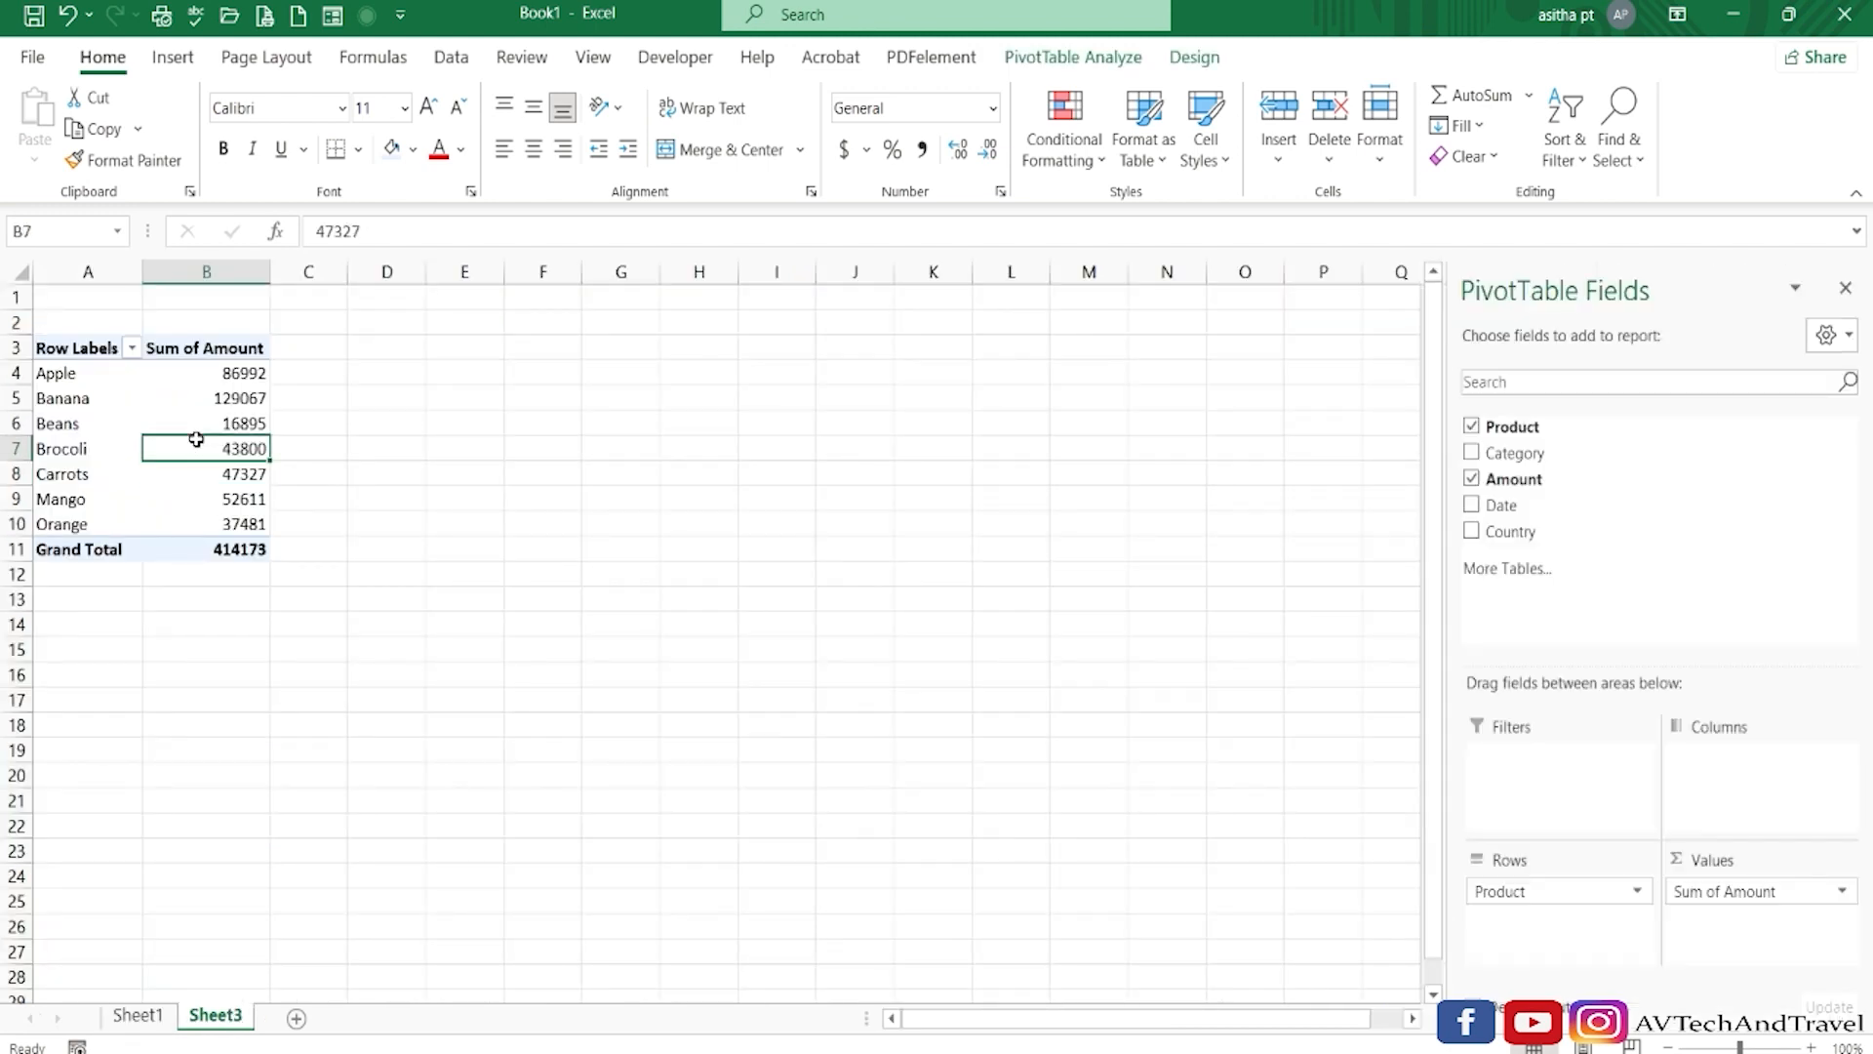
{"action": "right_click", "coordinate": [200, 444]}
{"action": "left_click", "coordinate": [295, 582]}
{"action": "left_click", "coordinate": [137, 1014]}
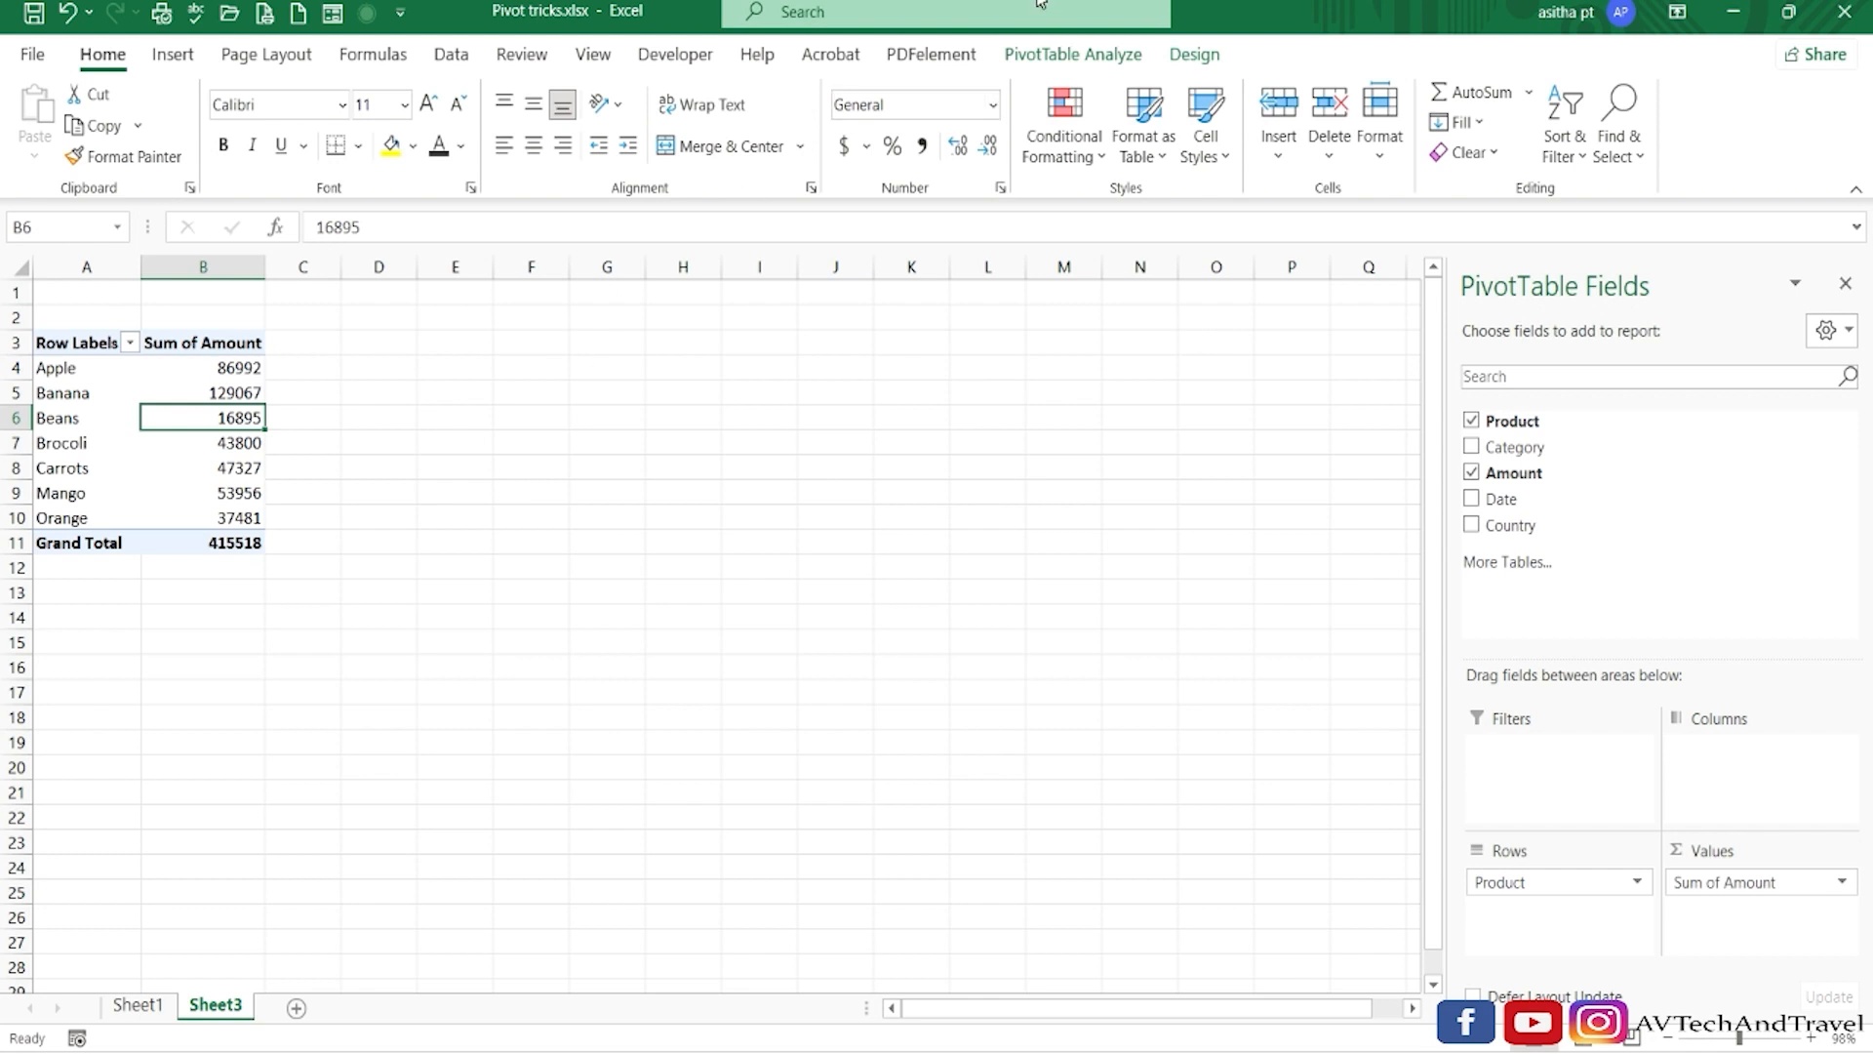
Check the PivotTable's source range in the Change PivotTable Data Source dialog and accept it, then deselect the PivotTable.
{"action": "left_click", "coordinate": [1056, 61]}
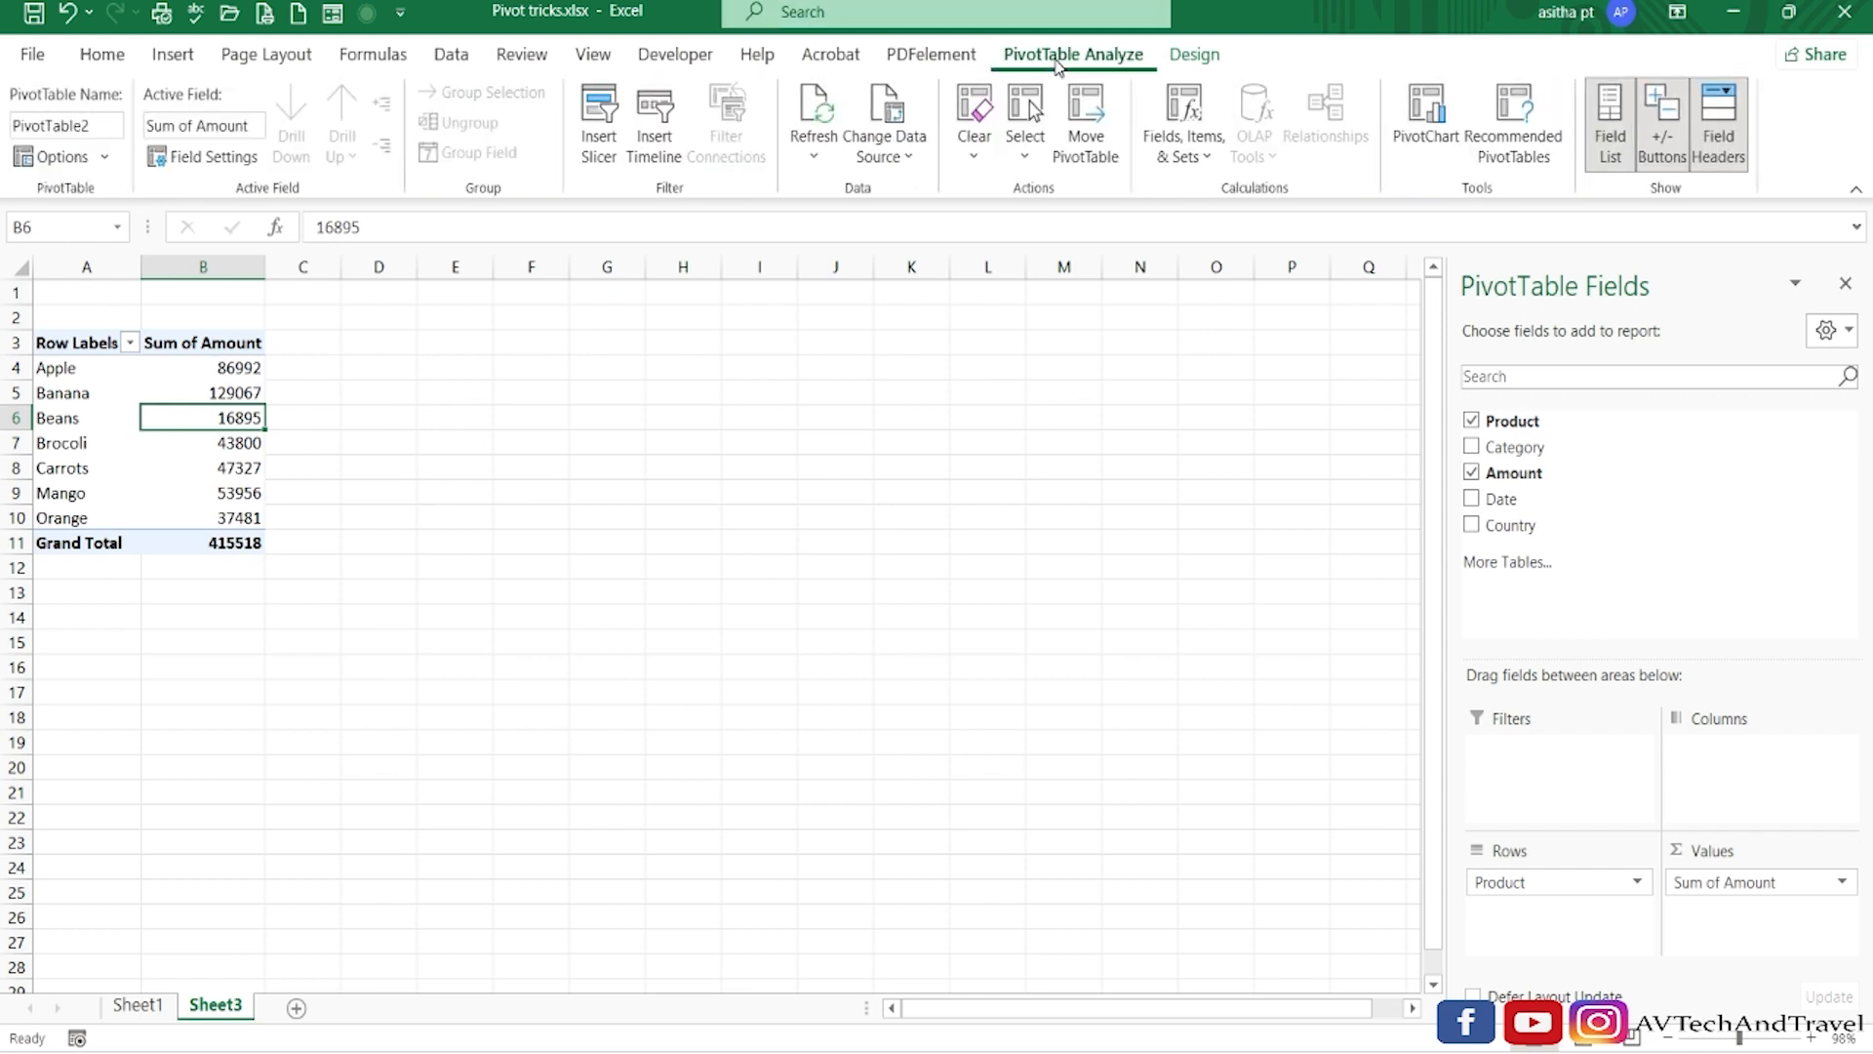
{"action": "left_click", "coordinate": [884, 156]}
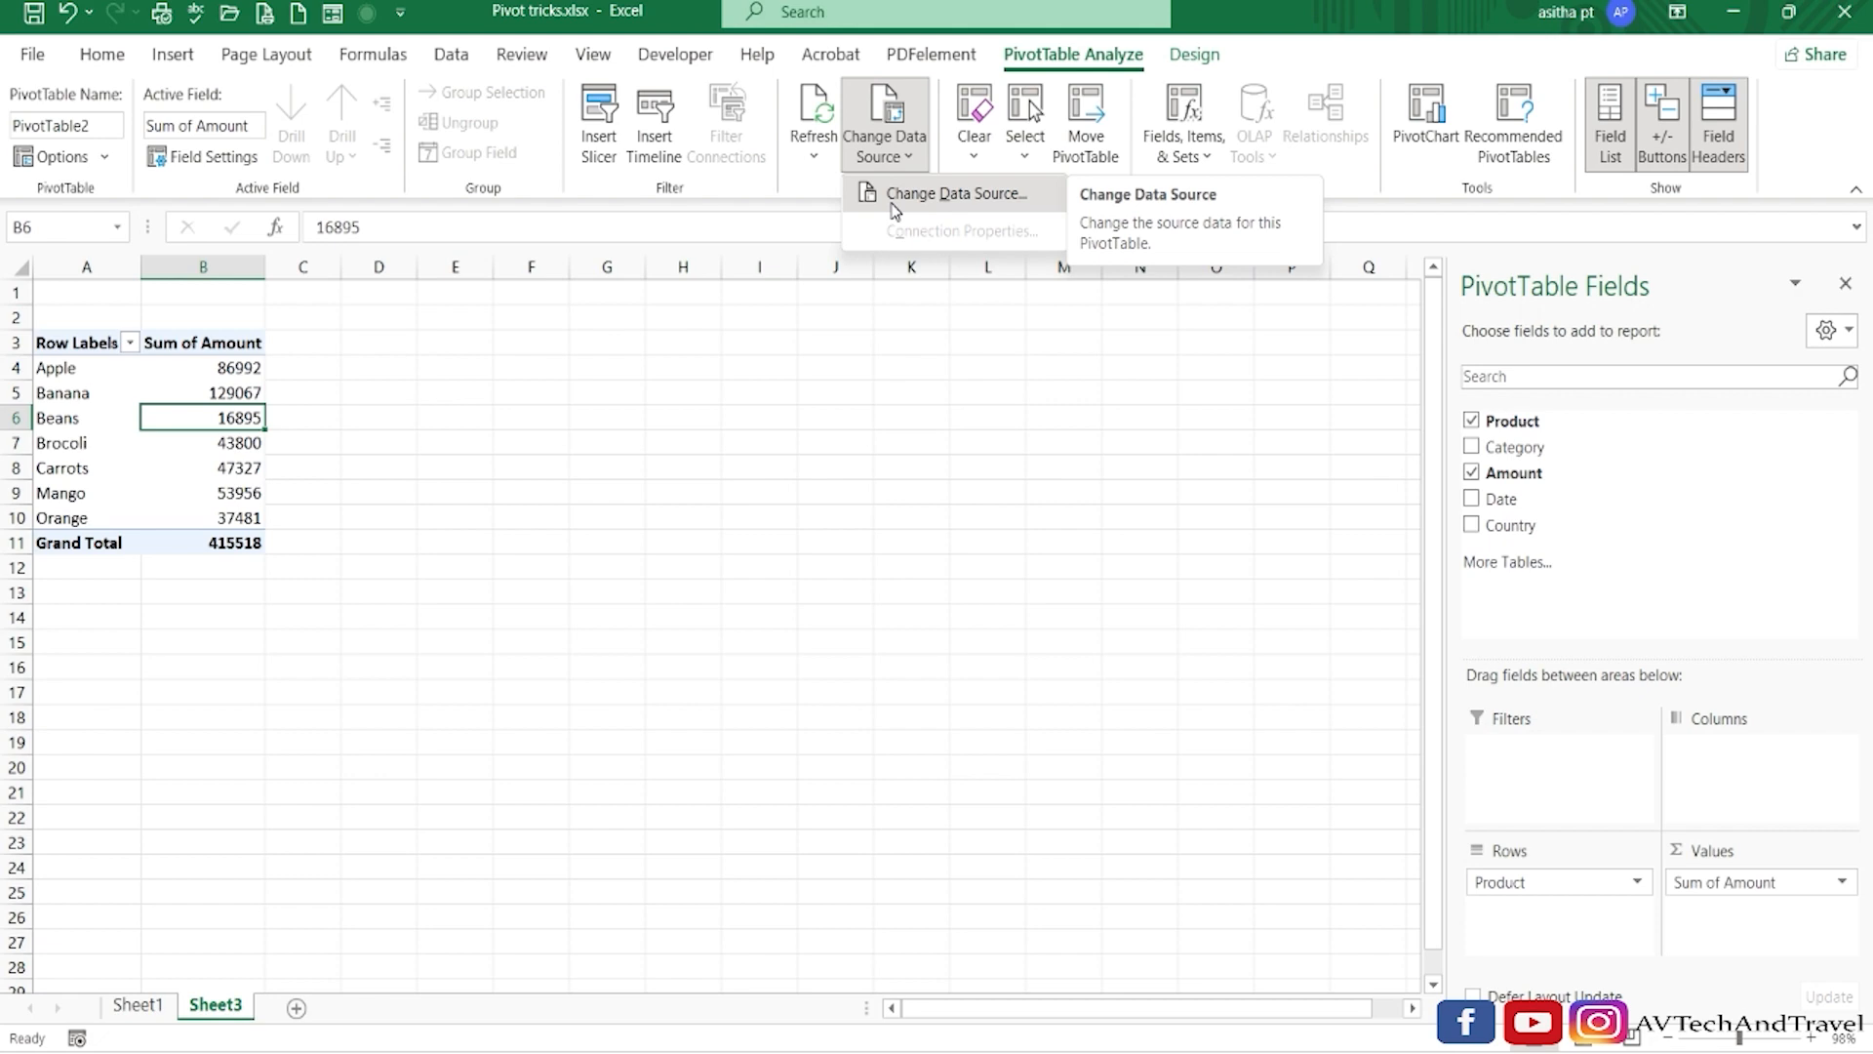
{"action": "left_click", "coordinate": [892, 195]}
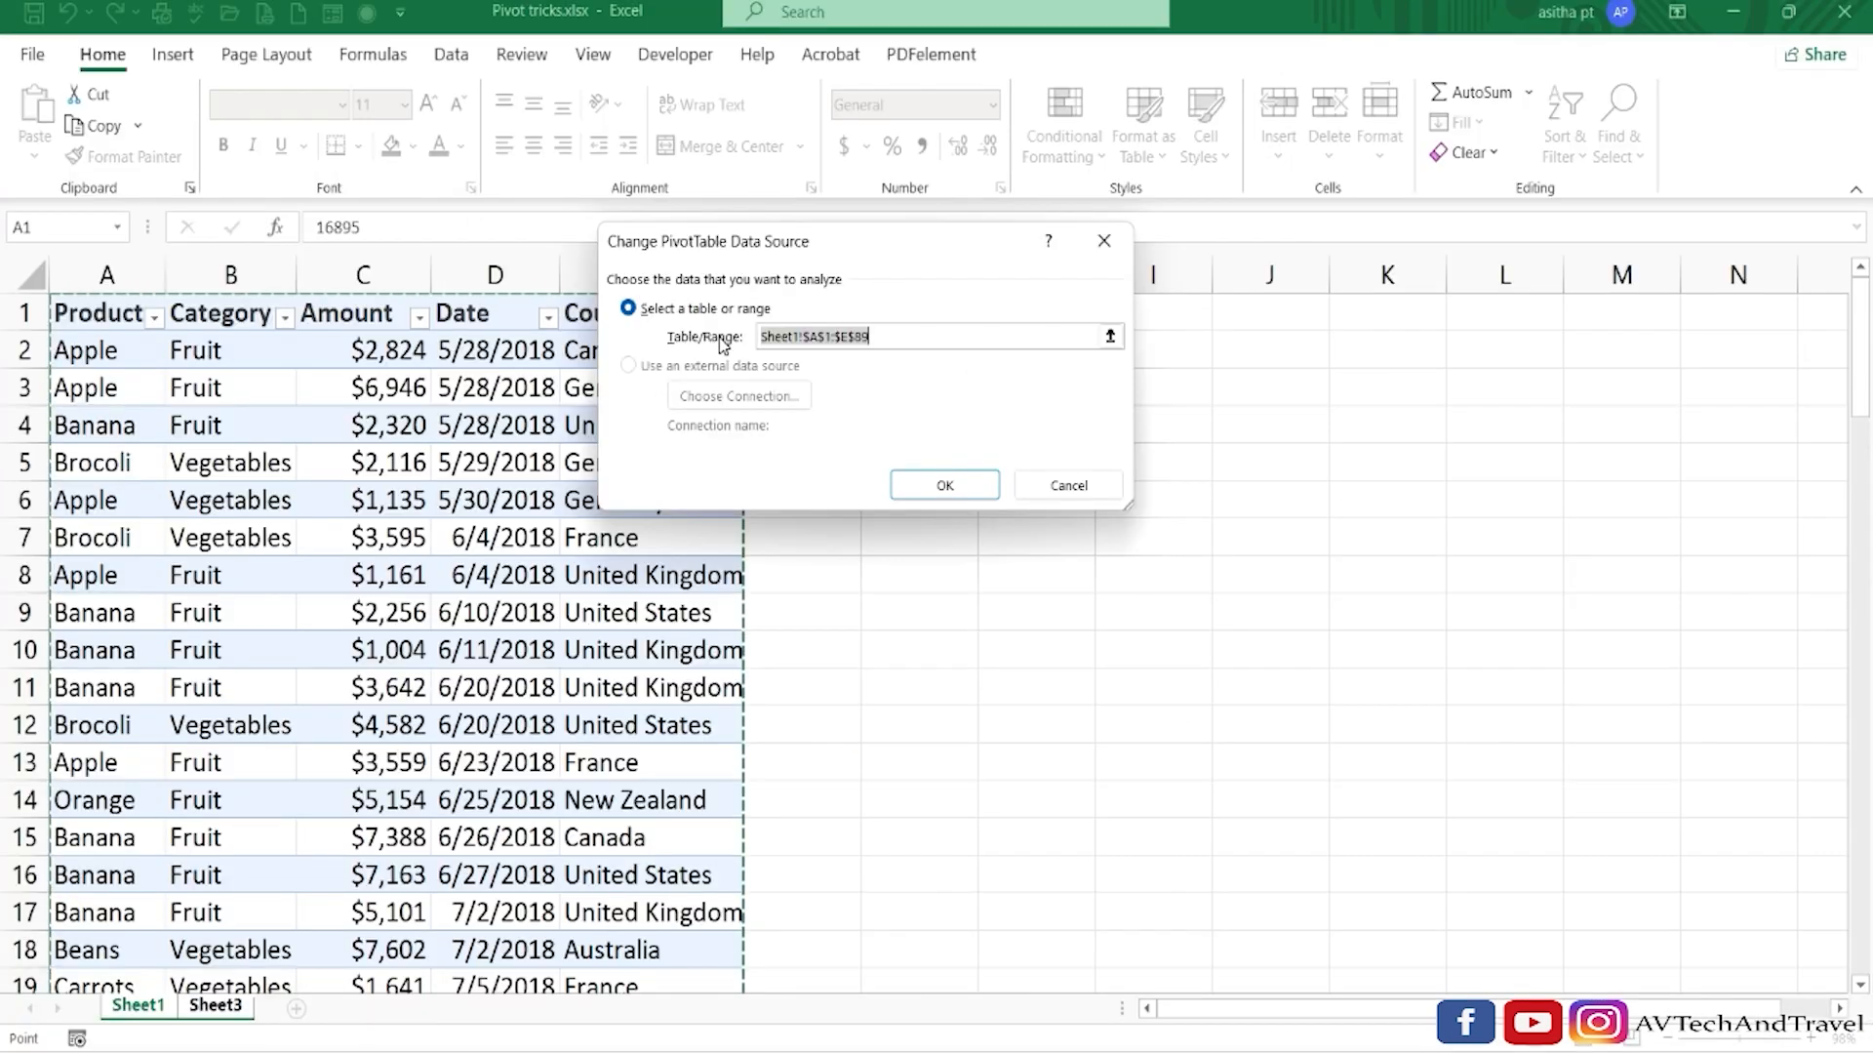
{"action": "left_click", "coordinate": [940, 484]}
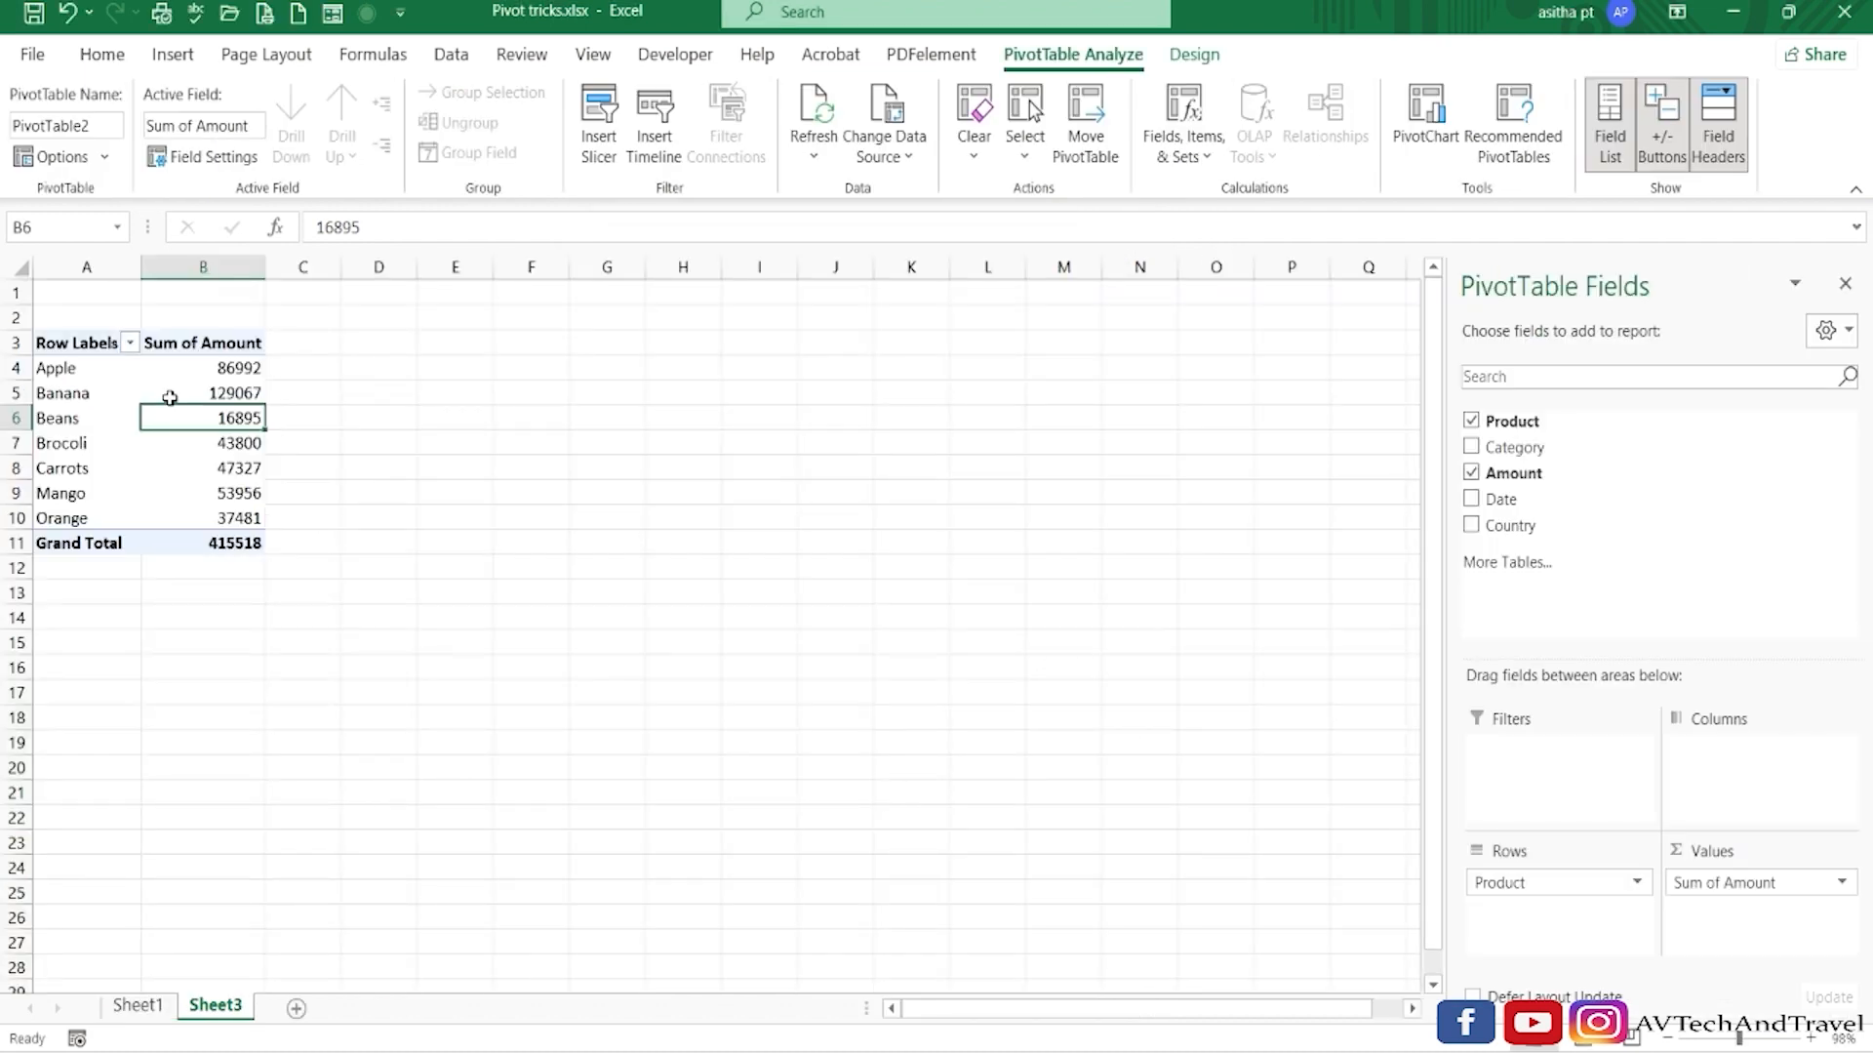
{"action": "mouse_move", "coordinate": [226, 544]}
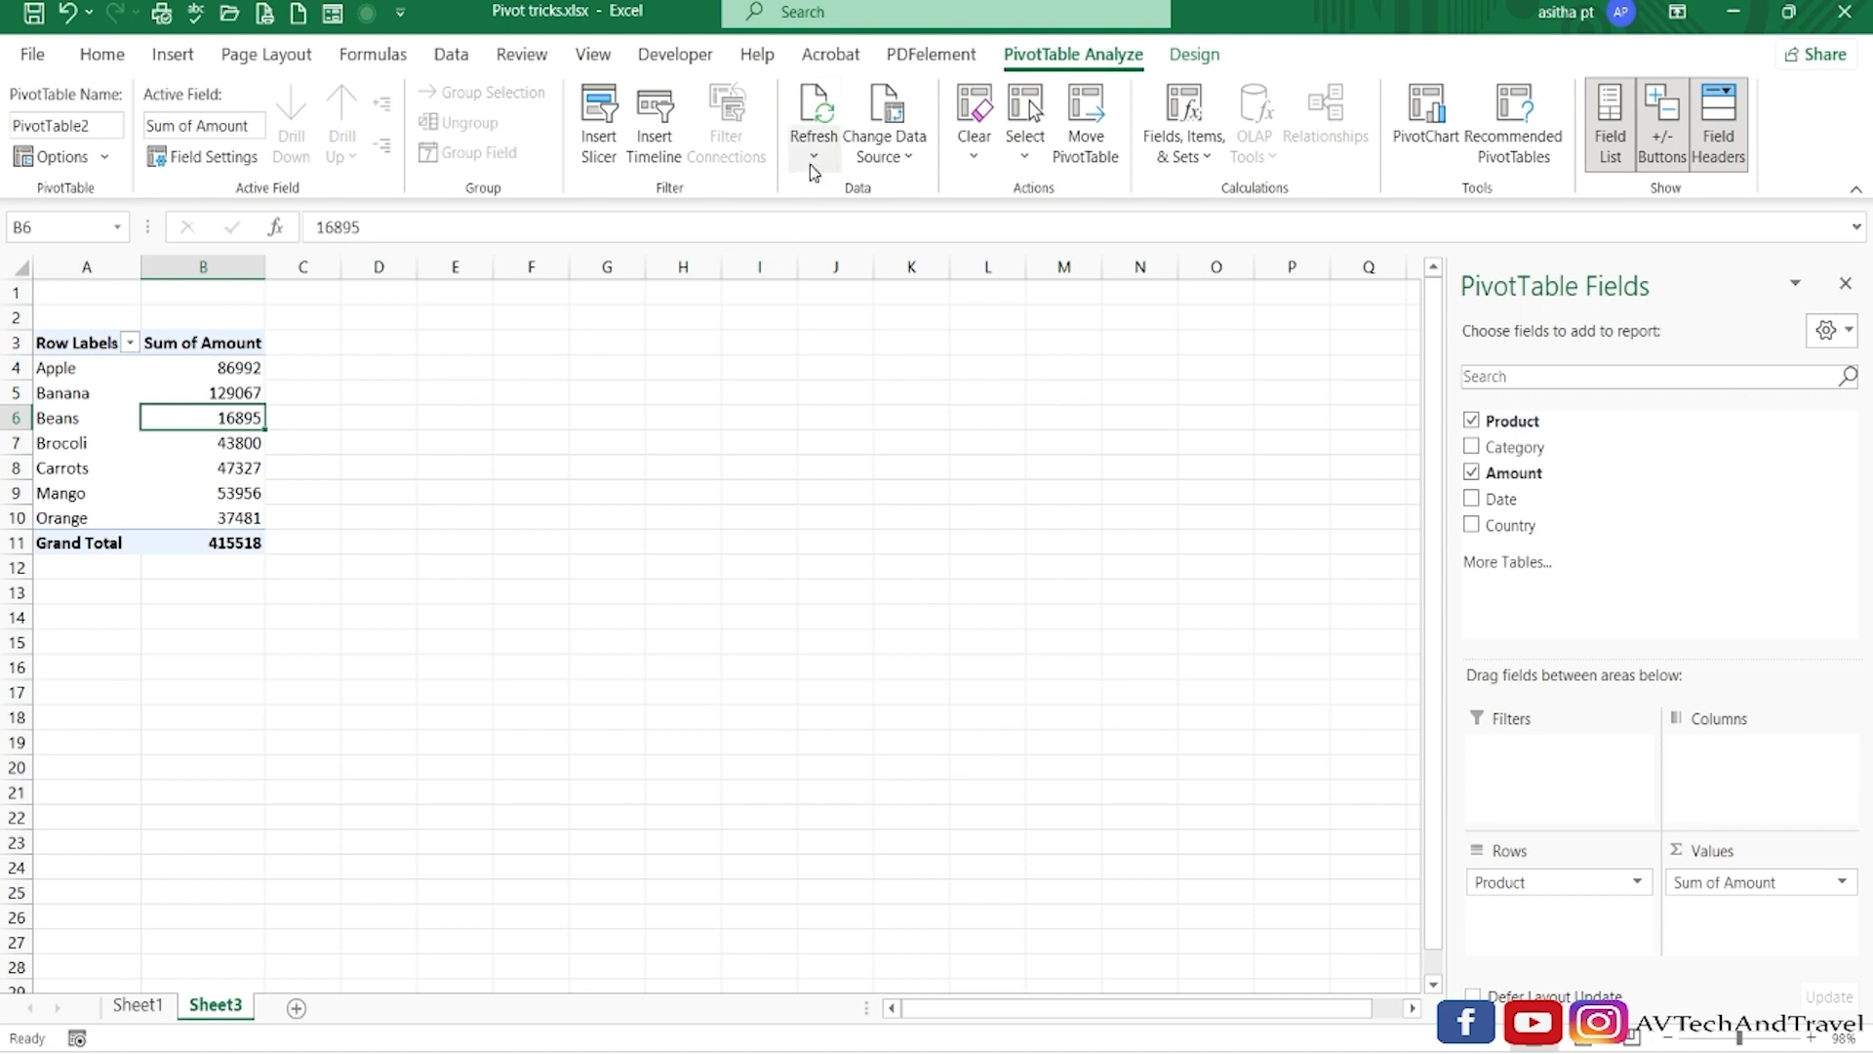
{"action": "left_click", "coordinate": [745, 501]}
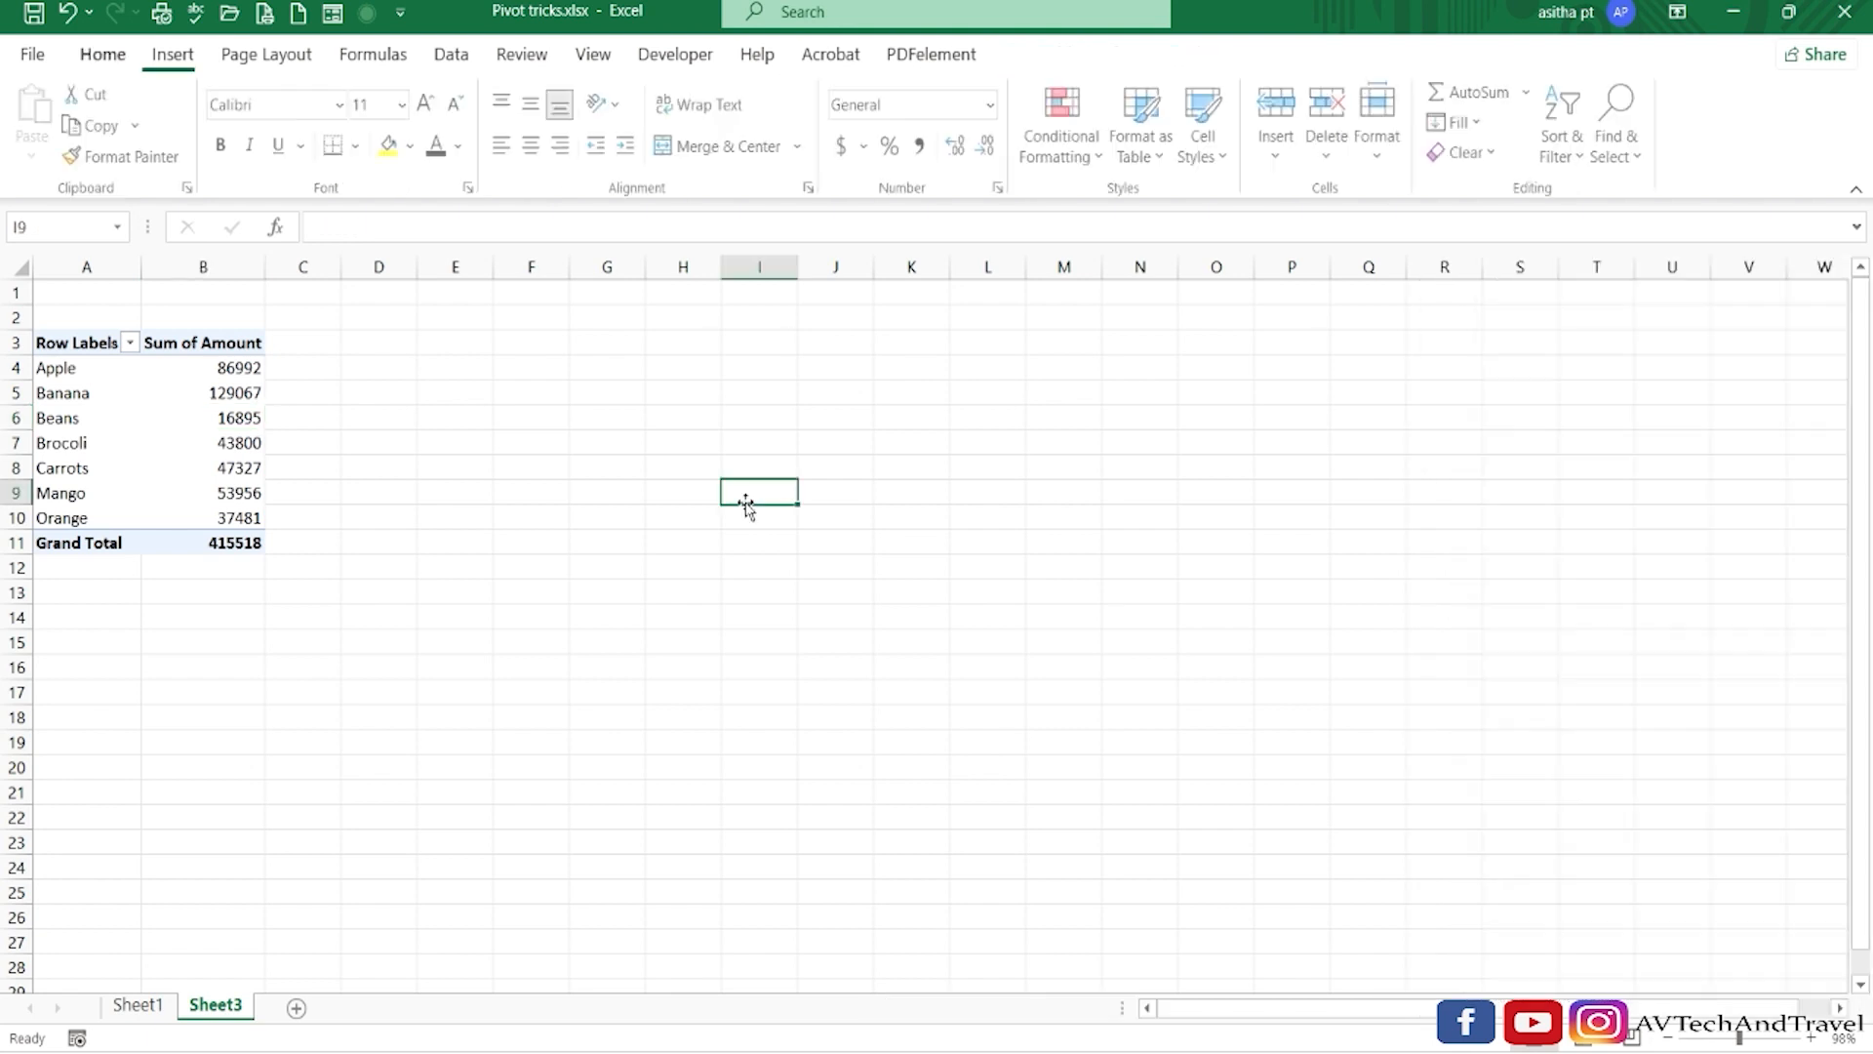
Float and resize the PivotTable Fields pane beside the PivotTable, and dock it back in its original place.
{"action": "left_click", "coordinate": [163, 437]}
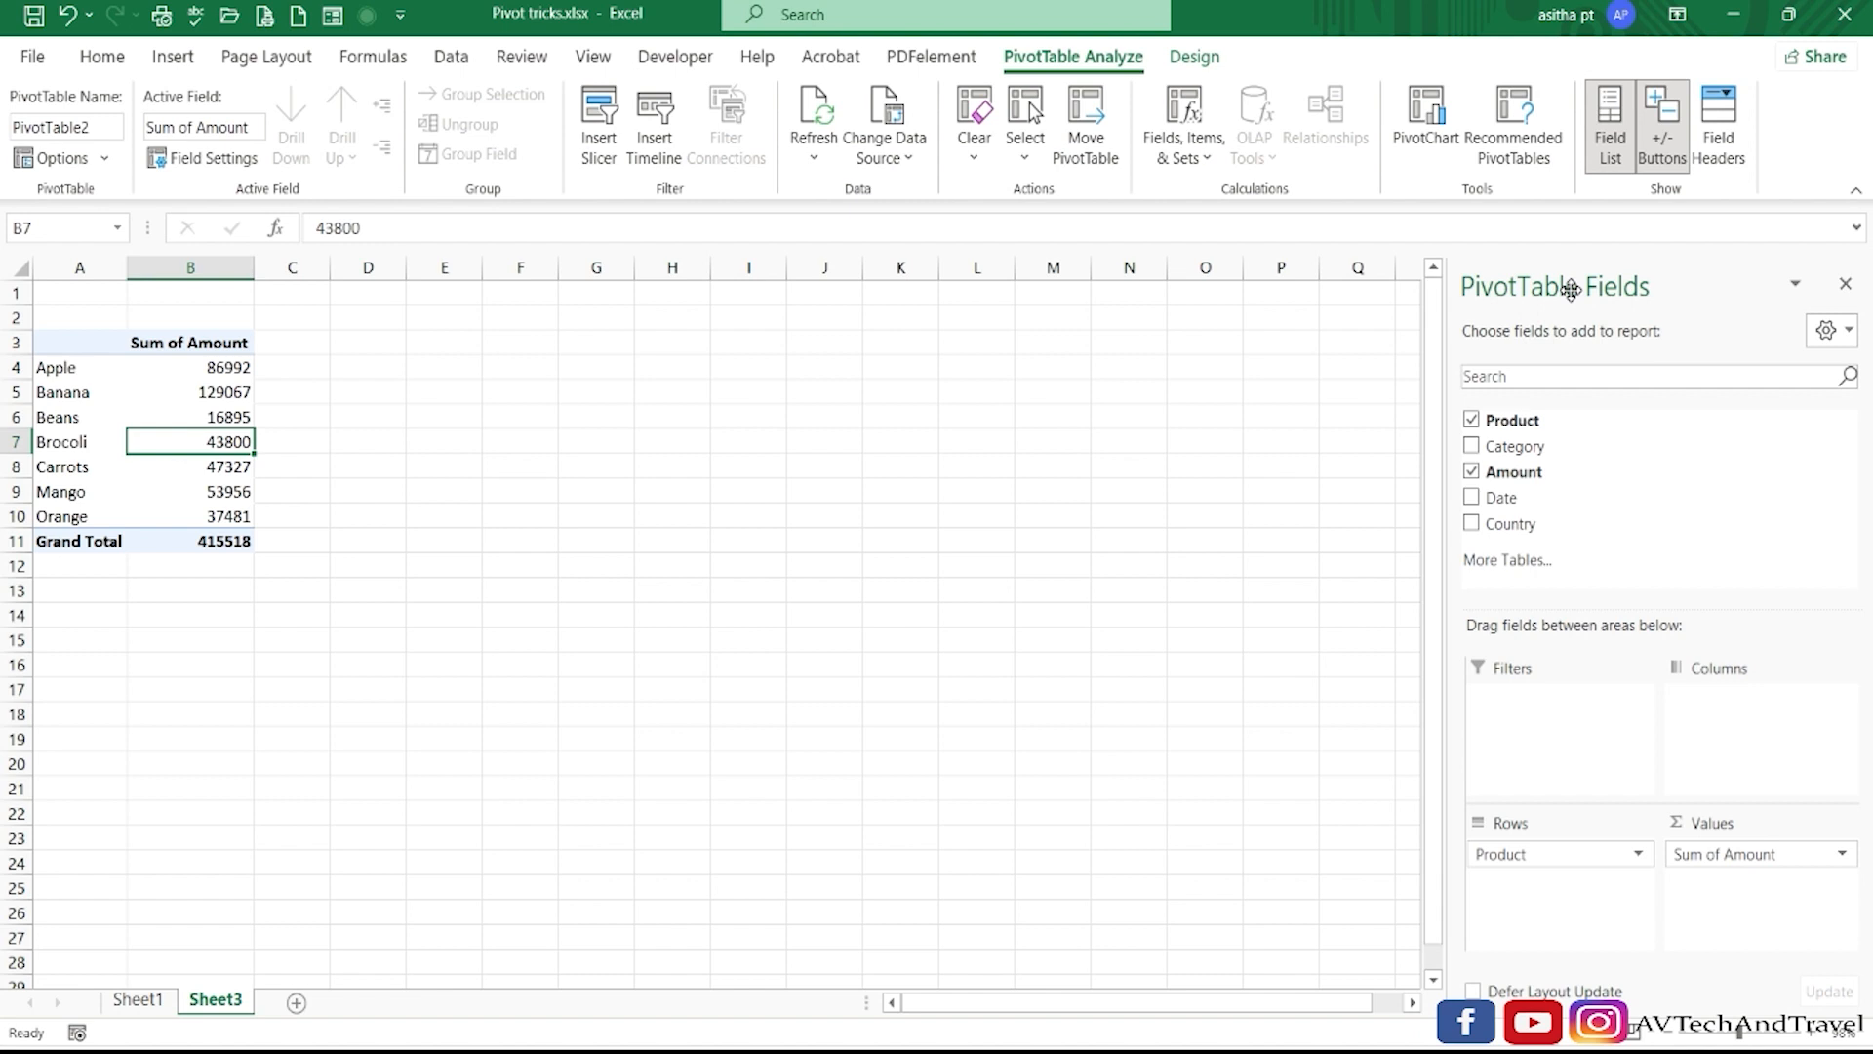
{"action": "left_click_drag", "start_coordinate": [1570, 289], "coordinate": [446, 366]}
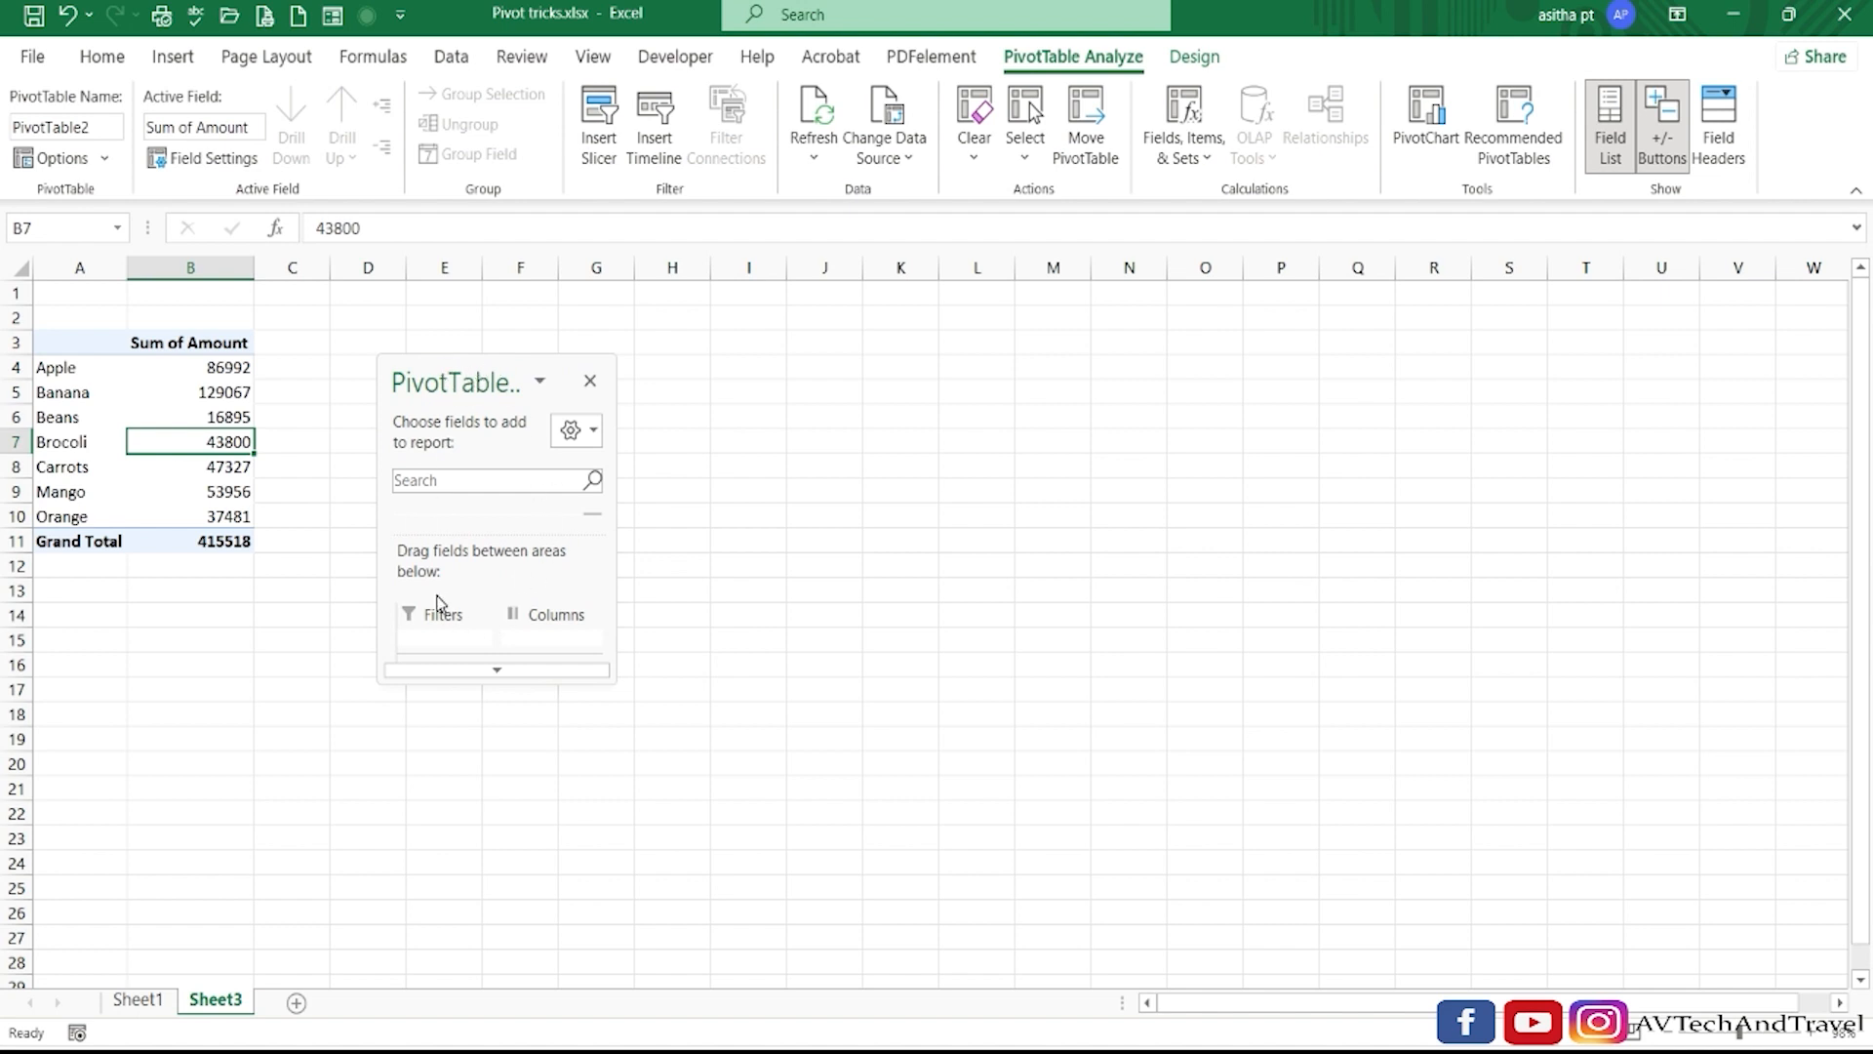
{"action": "left_click", "coordinate": [540, 385]}
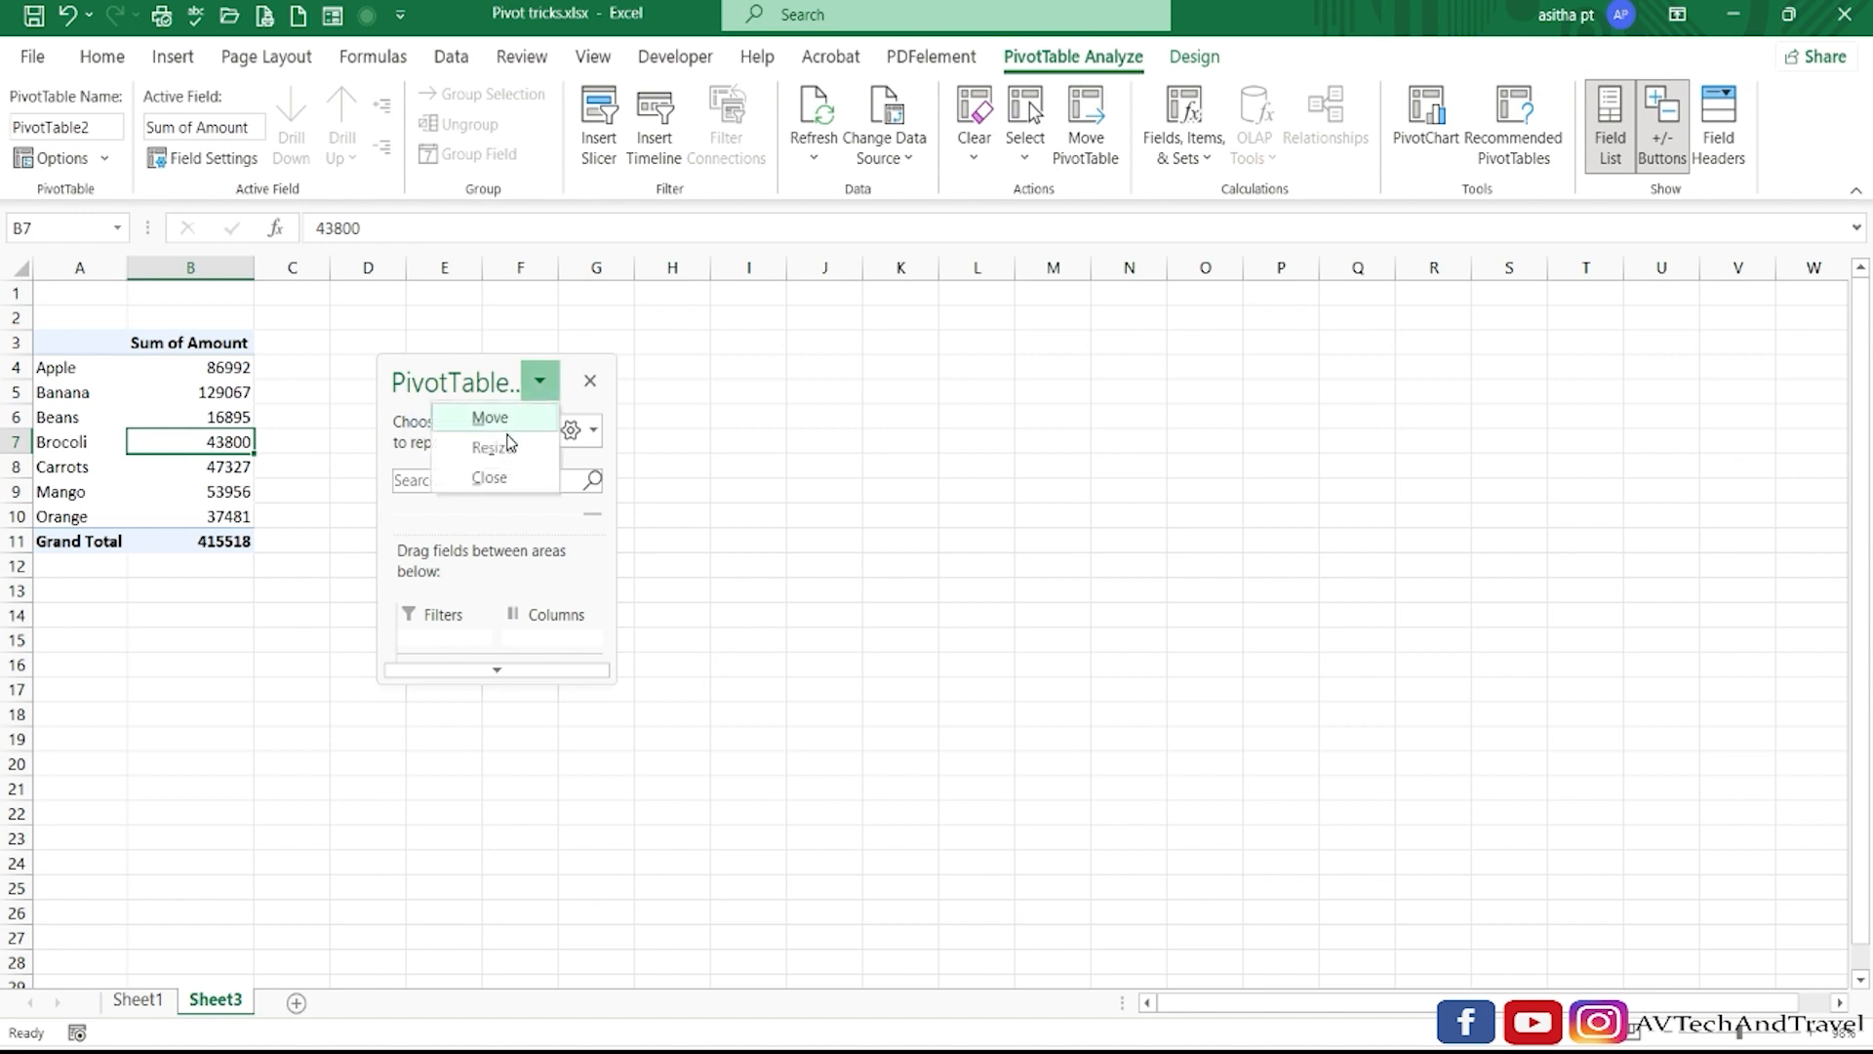
{"action": "left_click", "coordinate": [505, 451]}
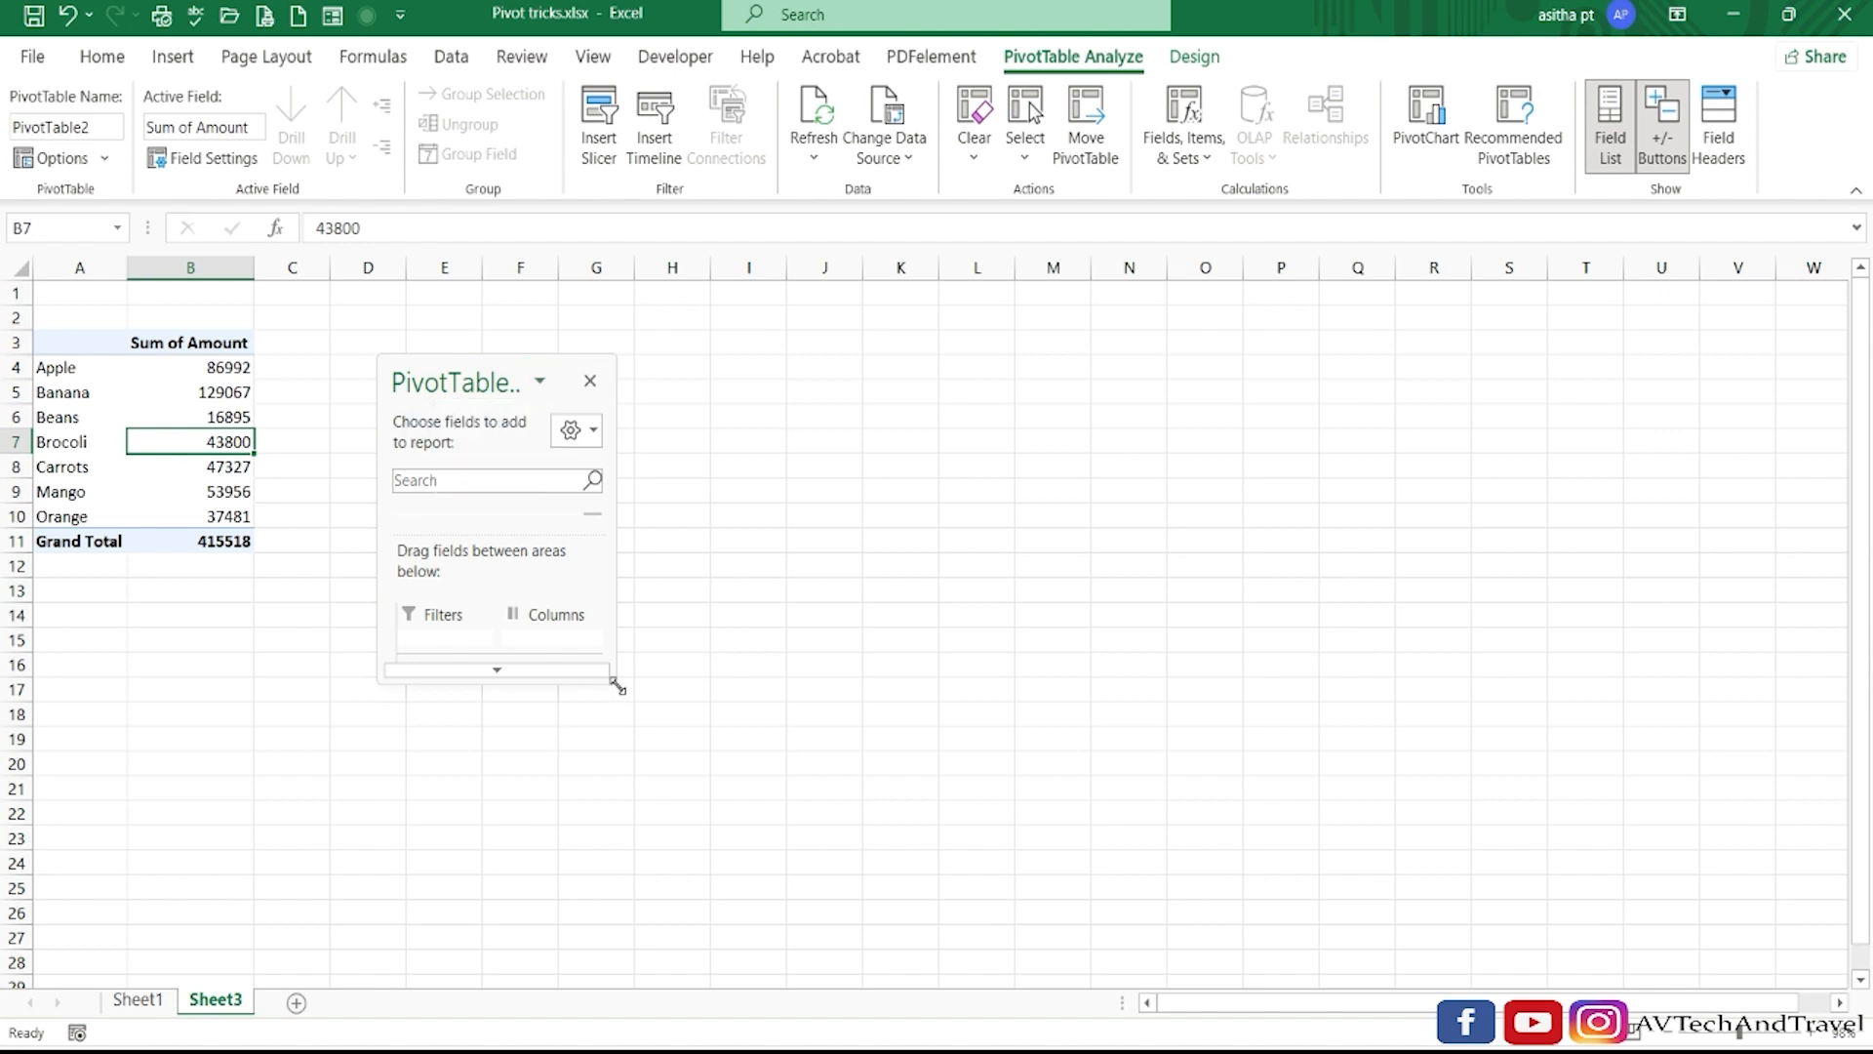
{"action": "mouse_move", "coordinate": [617, 688]}
{"action": "left_mouse_down"}
{"action": "mouse_move", "coordinate": [625, 756]}
{"action": "mouse_move", "coordinate": [771, 890]}
{"action": "mouse_move", "coordinate": [822, 886]}
{"action": "mouse_move", "coordinate": [883, 938]}
{"action": "mouse_move", "coordinate": [631, 915]}
{"action": "mouse_move", "coordinate": [657, 752]}
{"action": "mouse_move", "coordinate": [494, 573]}
{"action": "mouse_move", "coordinate": [588, 683]}
{"action": "left_mouse_up"}
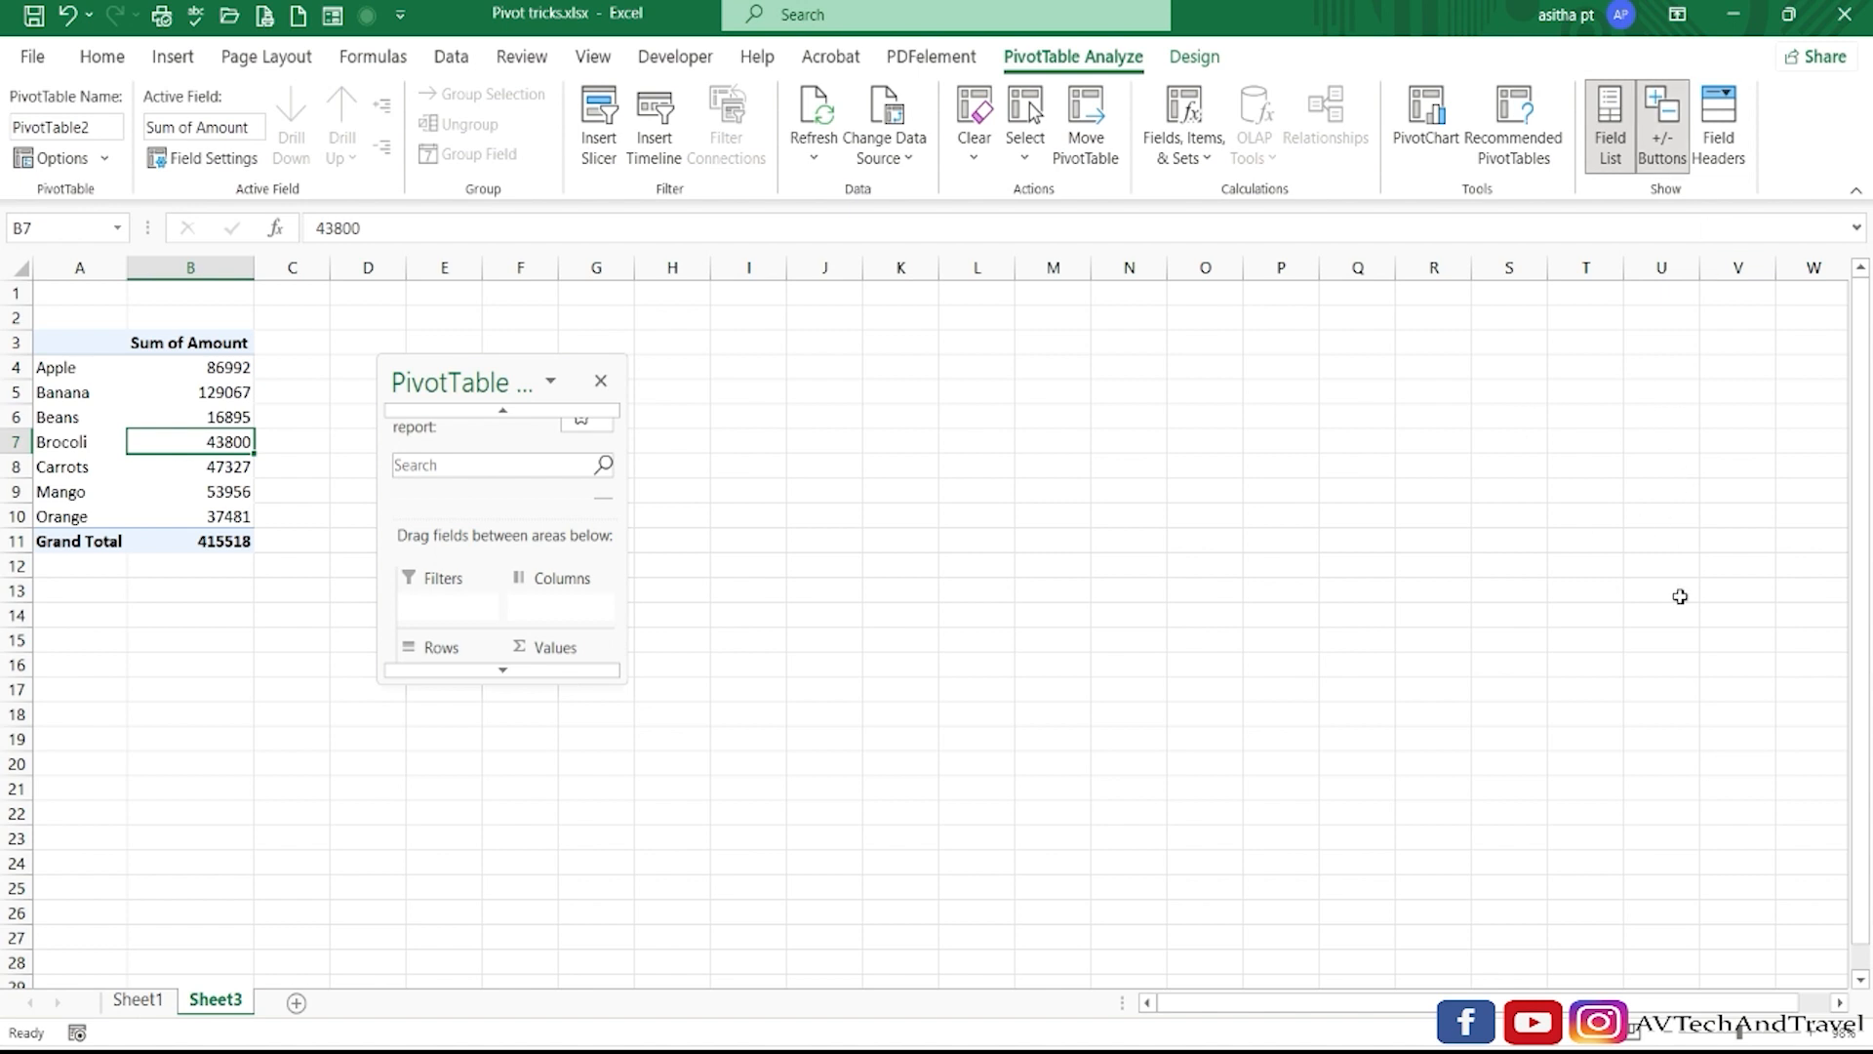
{"action": "double_click", "coordinate": [482, 375]}
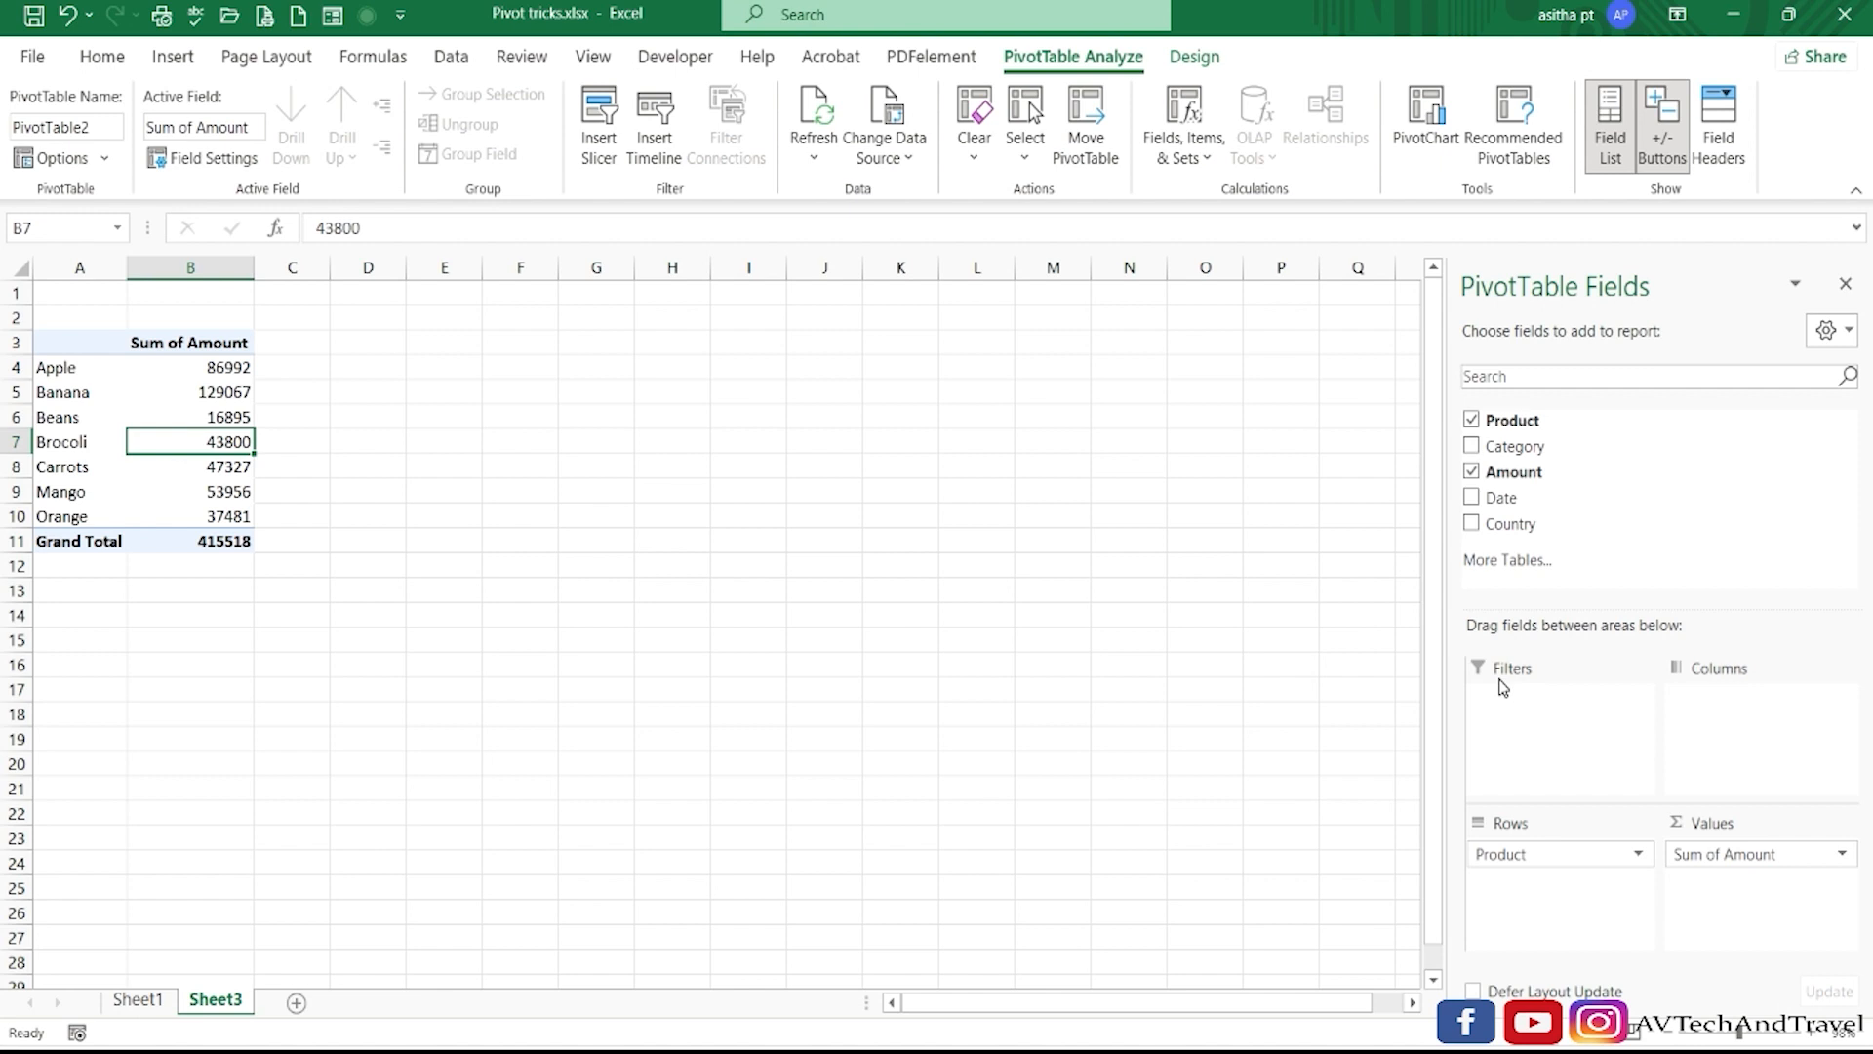
Select cells outside and inside the PivotTable in turn to check when the PivotTable Fields pane is displayed.
{"action": "left_click", "coordinate": [694, 620]}
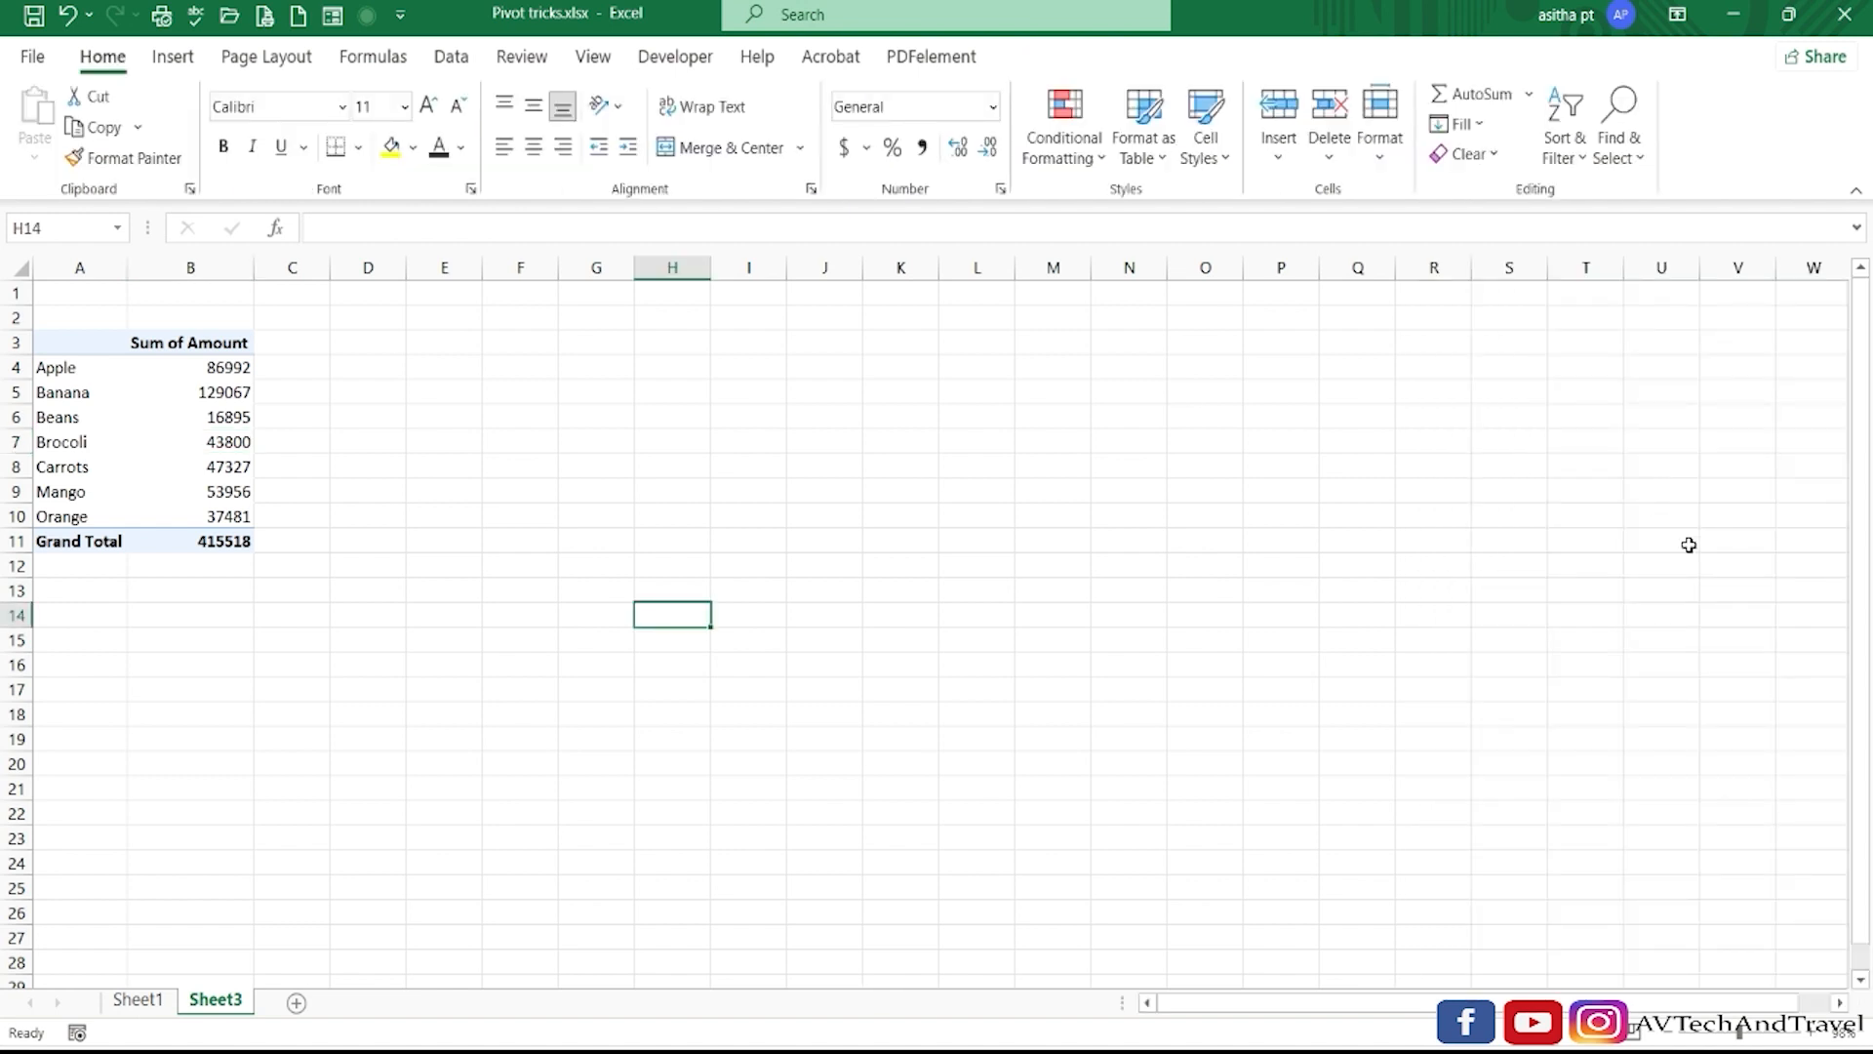
{"action": "left_click", "coordinate": [551, 592]}
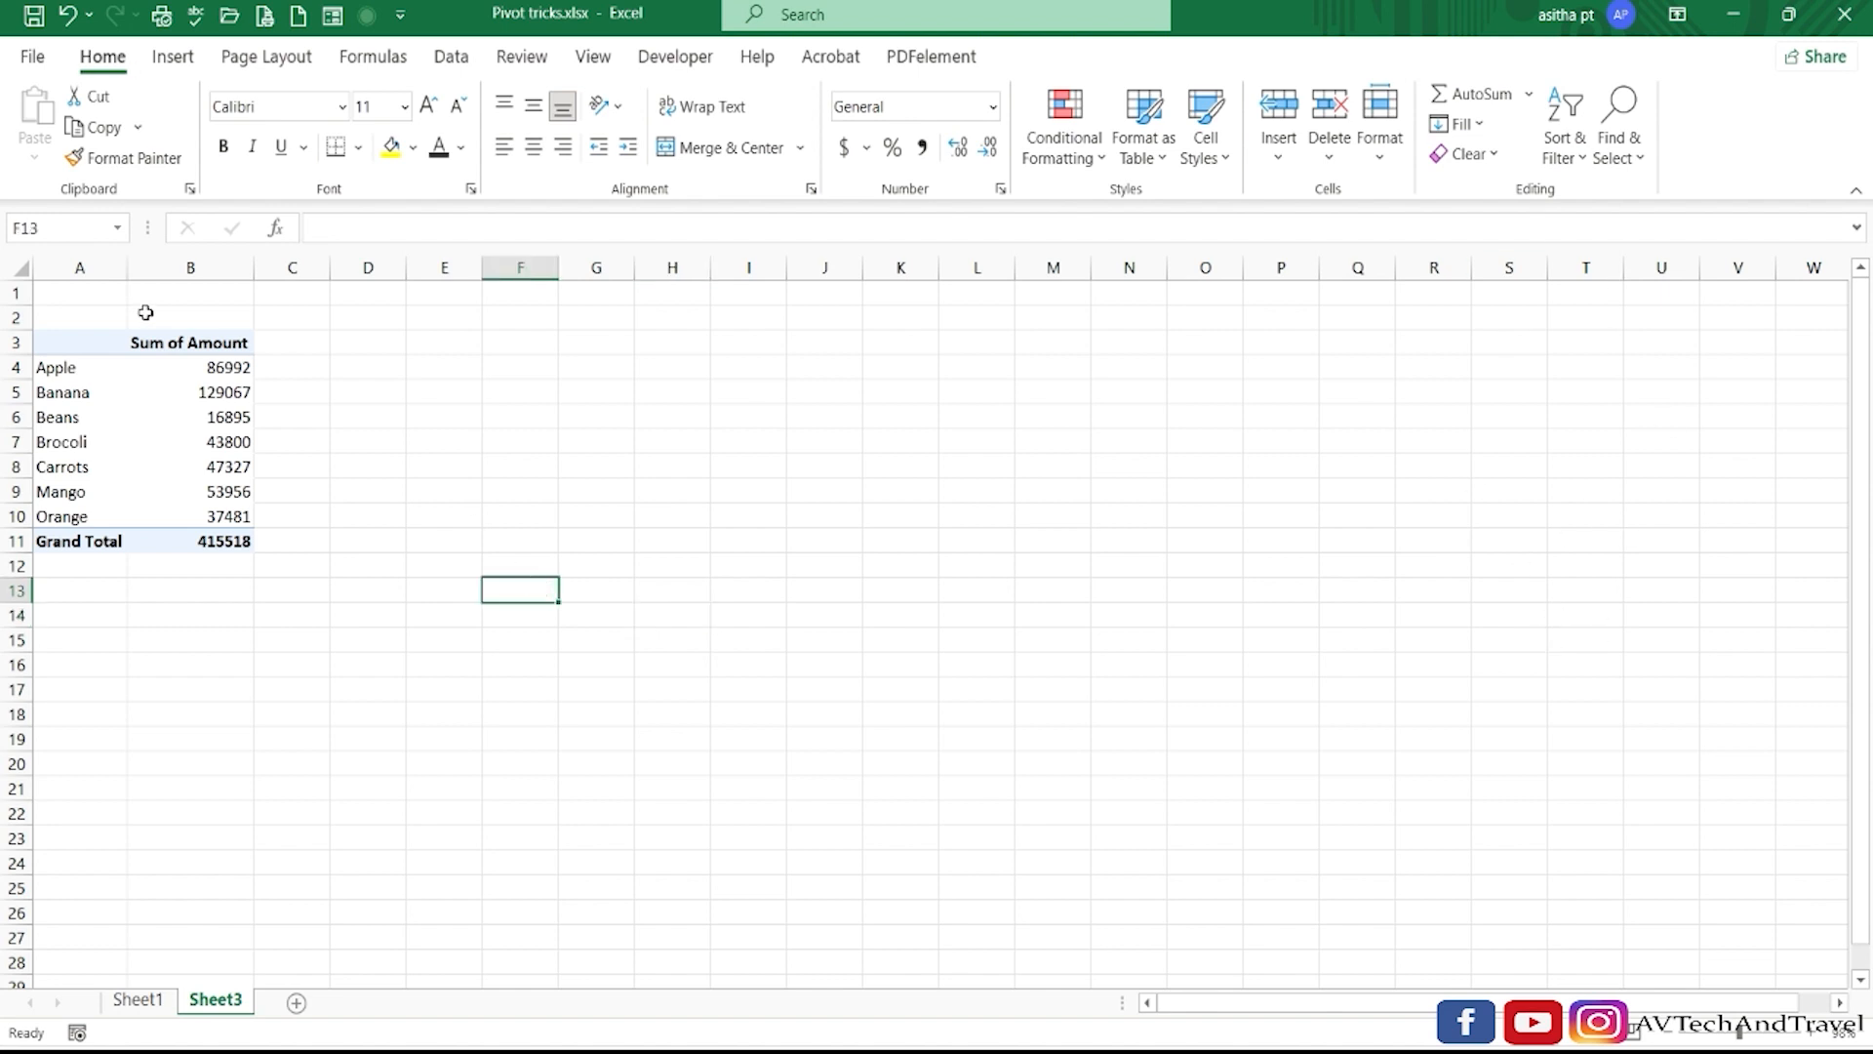
{"action": "left_click", "coordinate": [94, 415]}
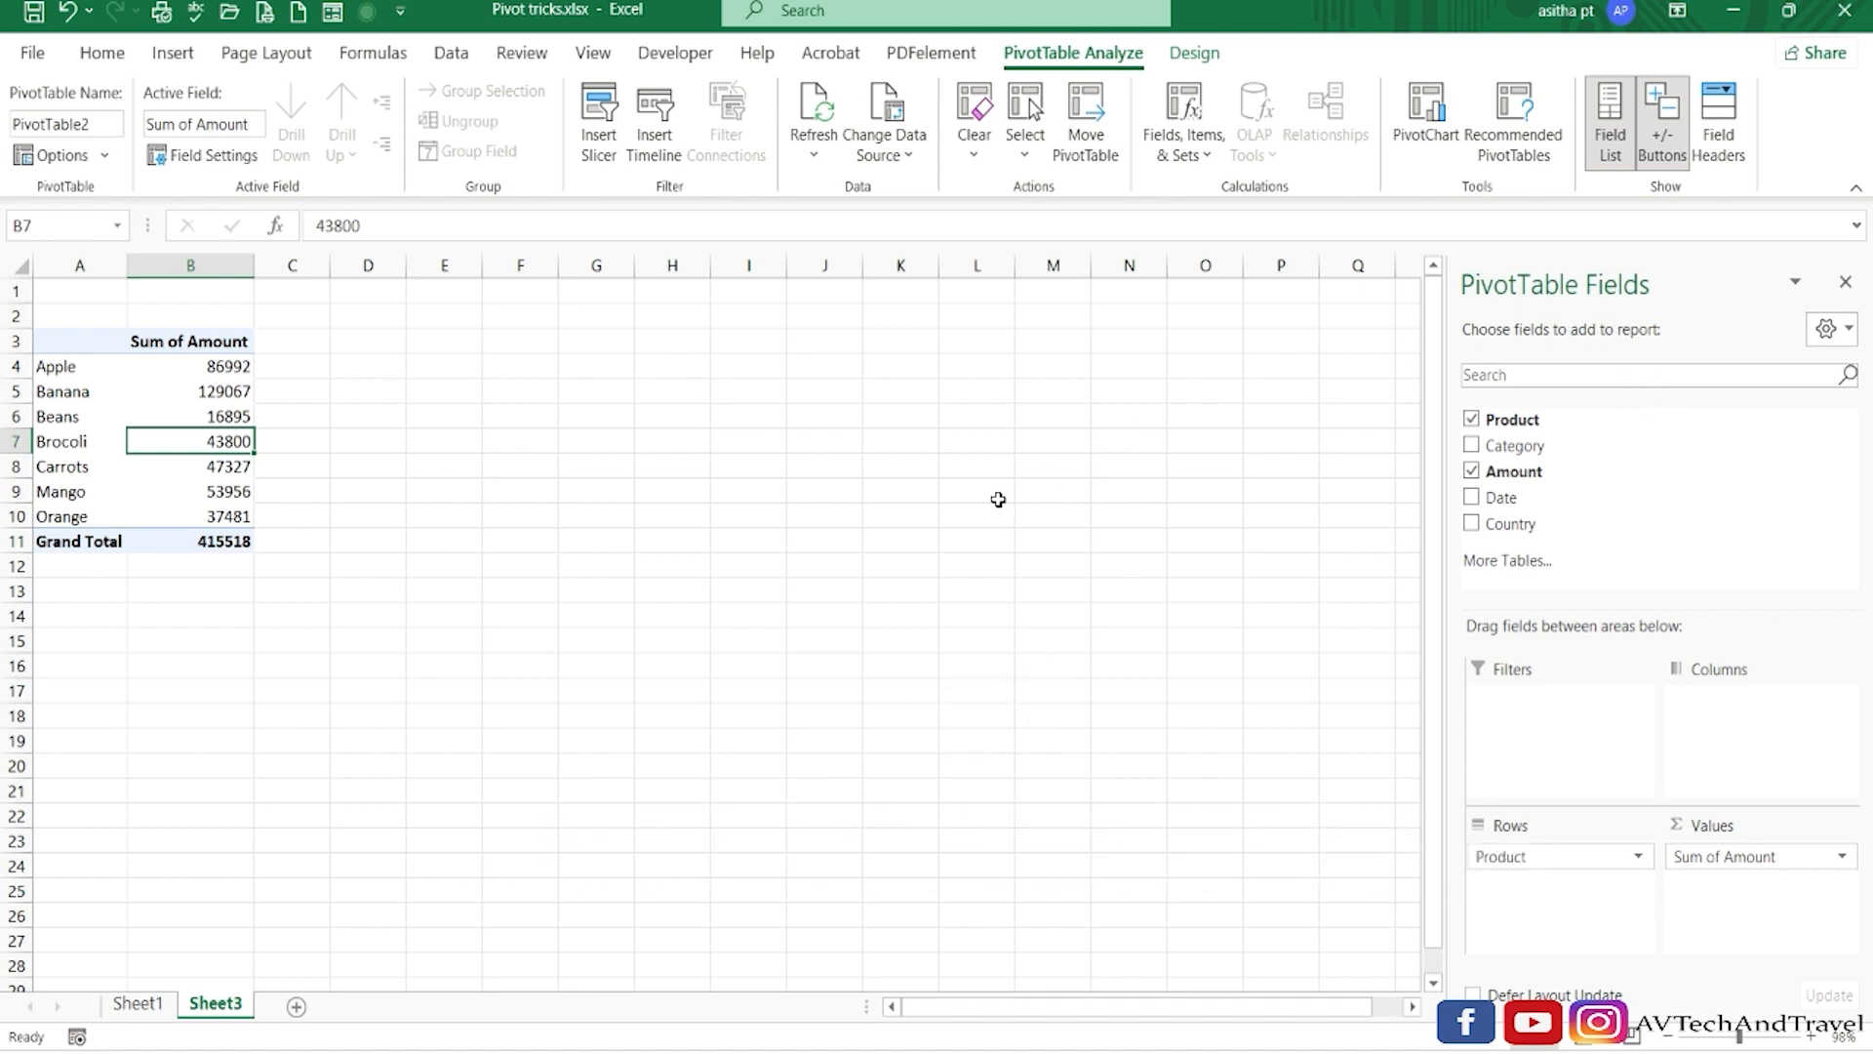
{"action": "left_click", "coordinate": [764, 513]}
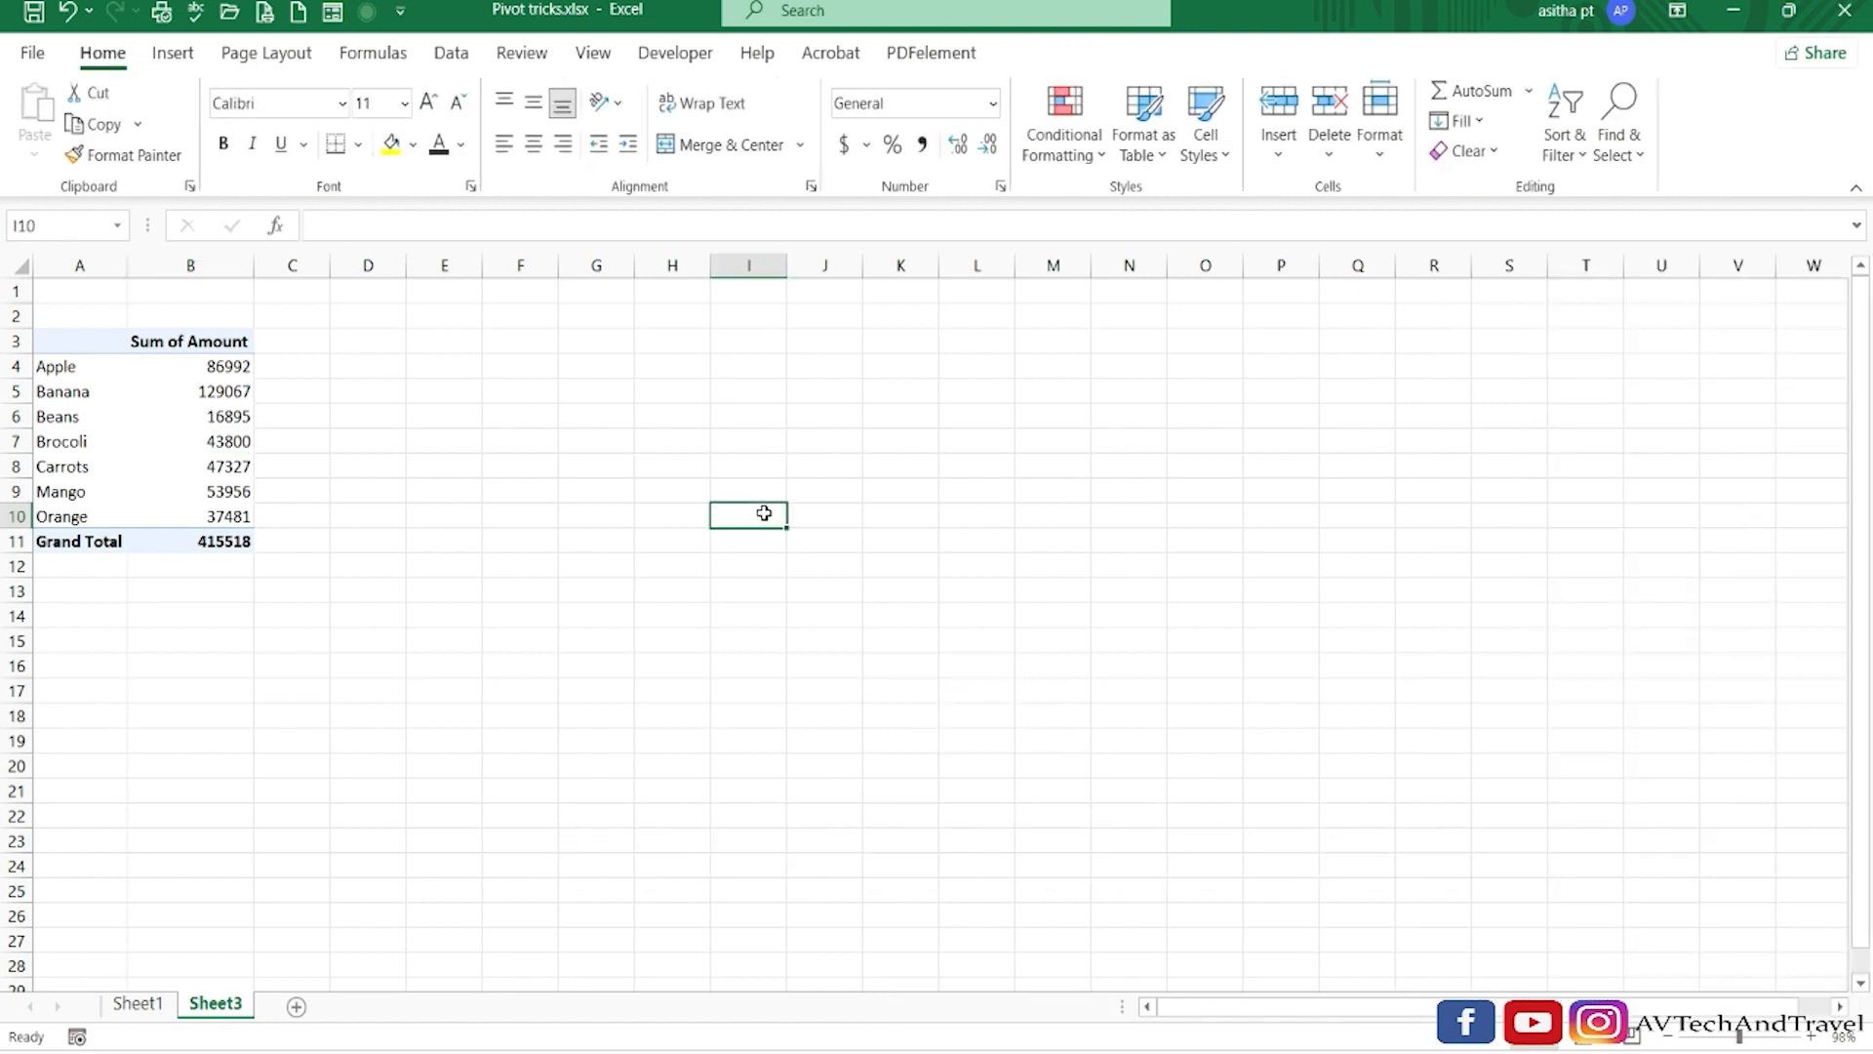
{"action": "left_click", "coordinate": [143, 394]}
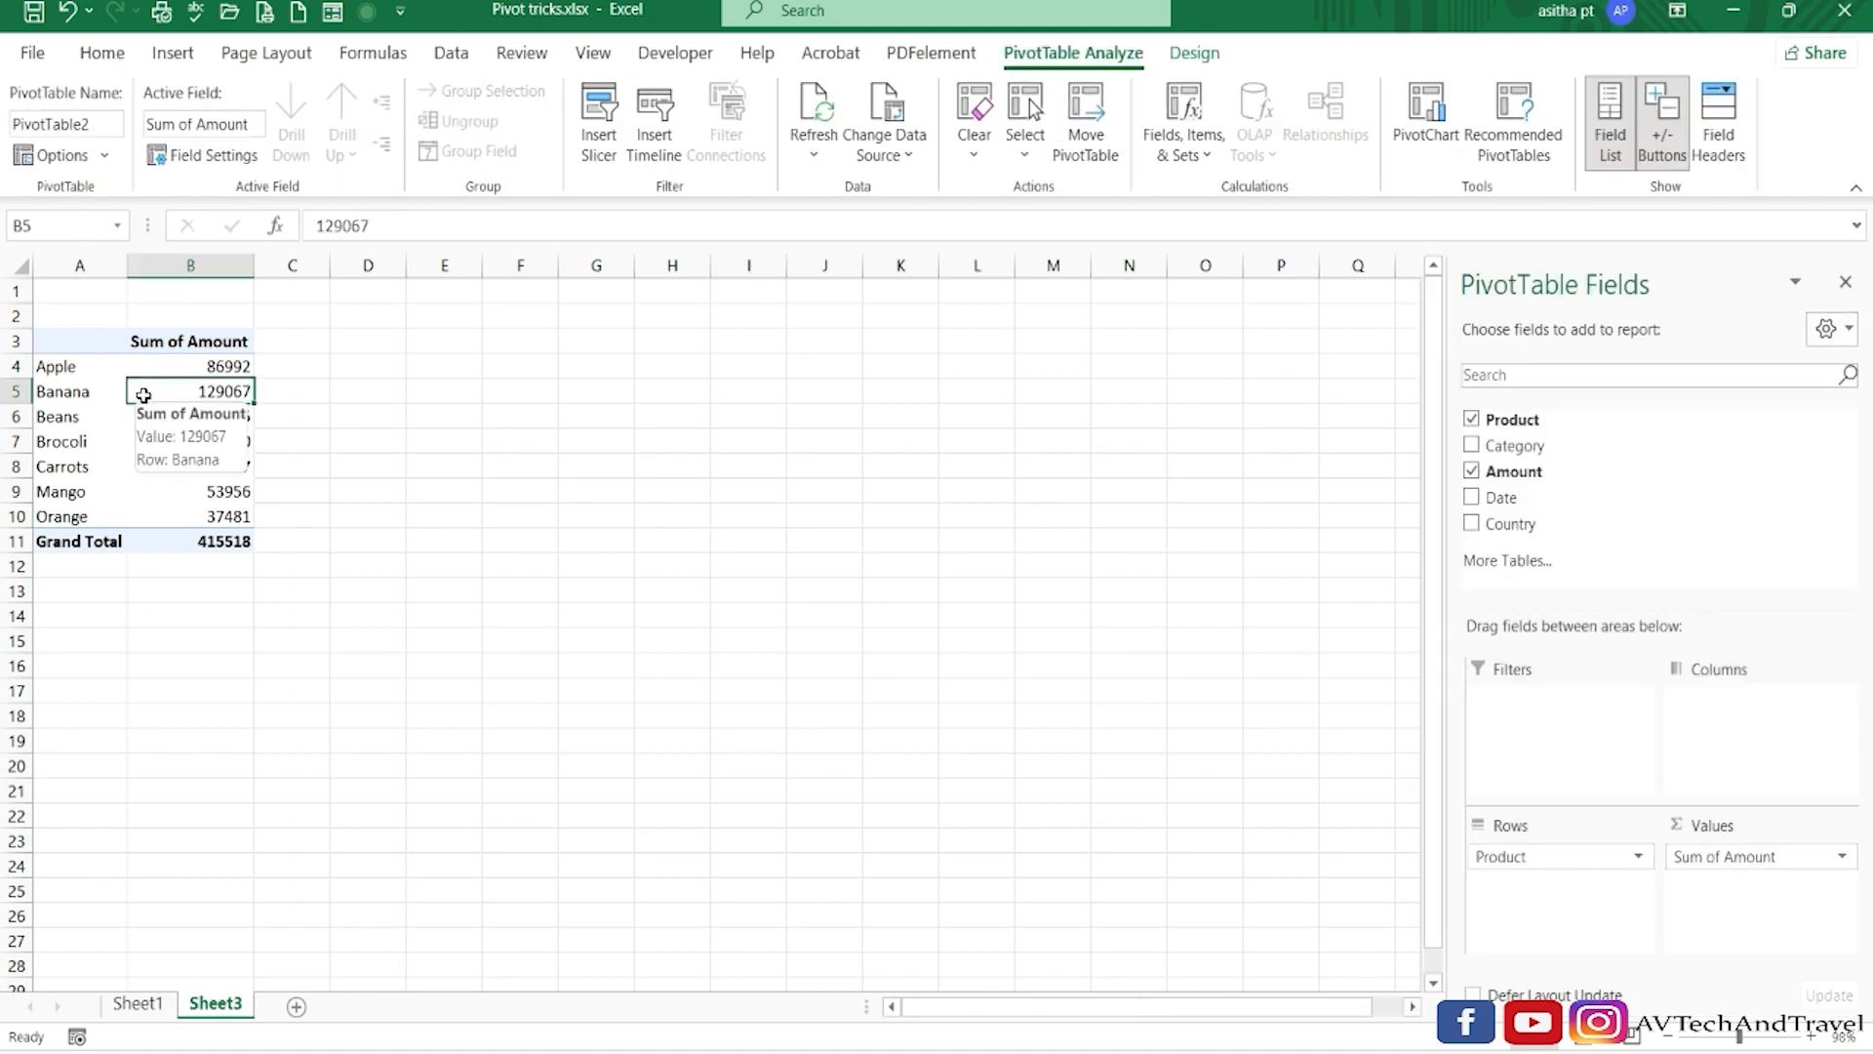
{"action": "left_click", "coordinate": [217, 465]}
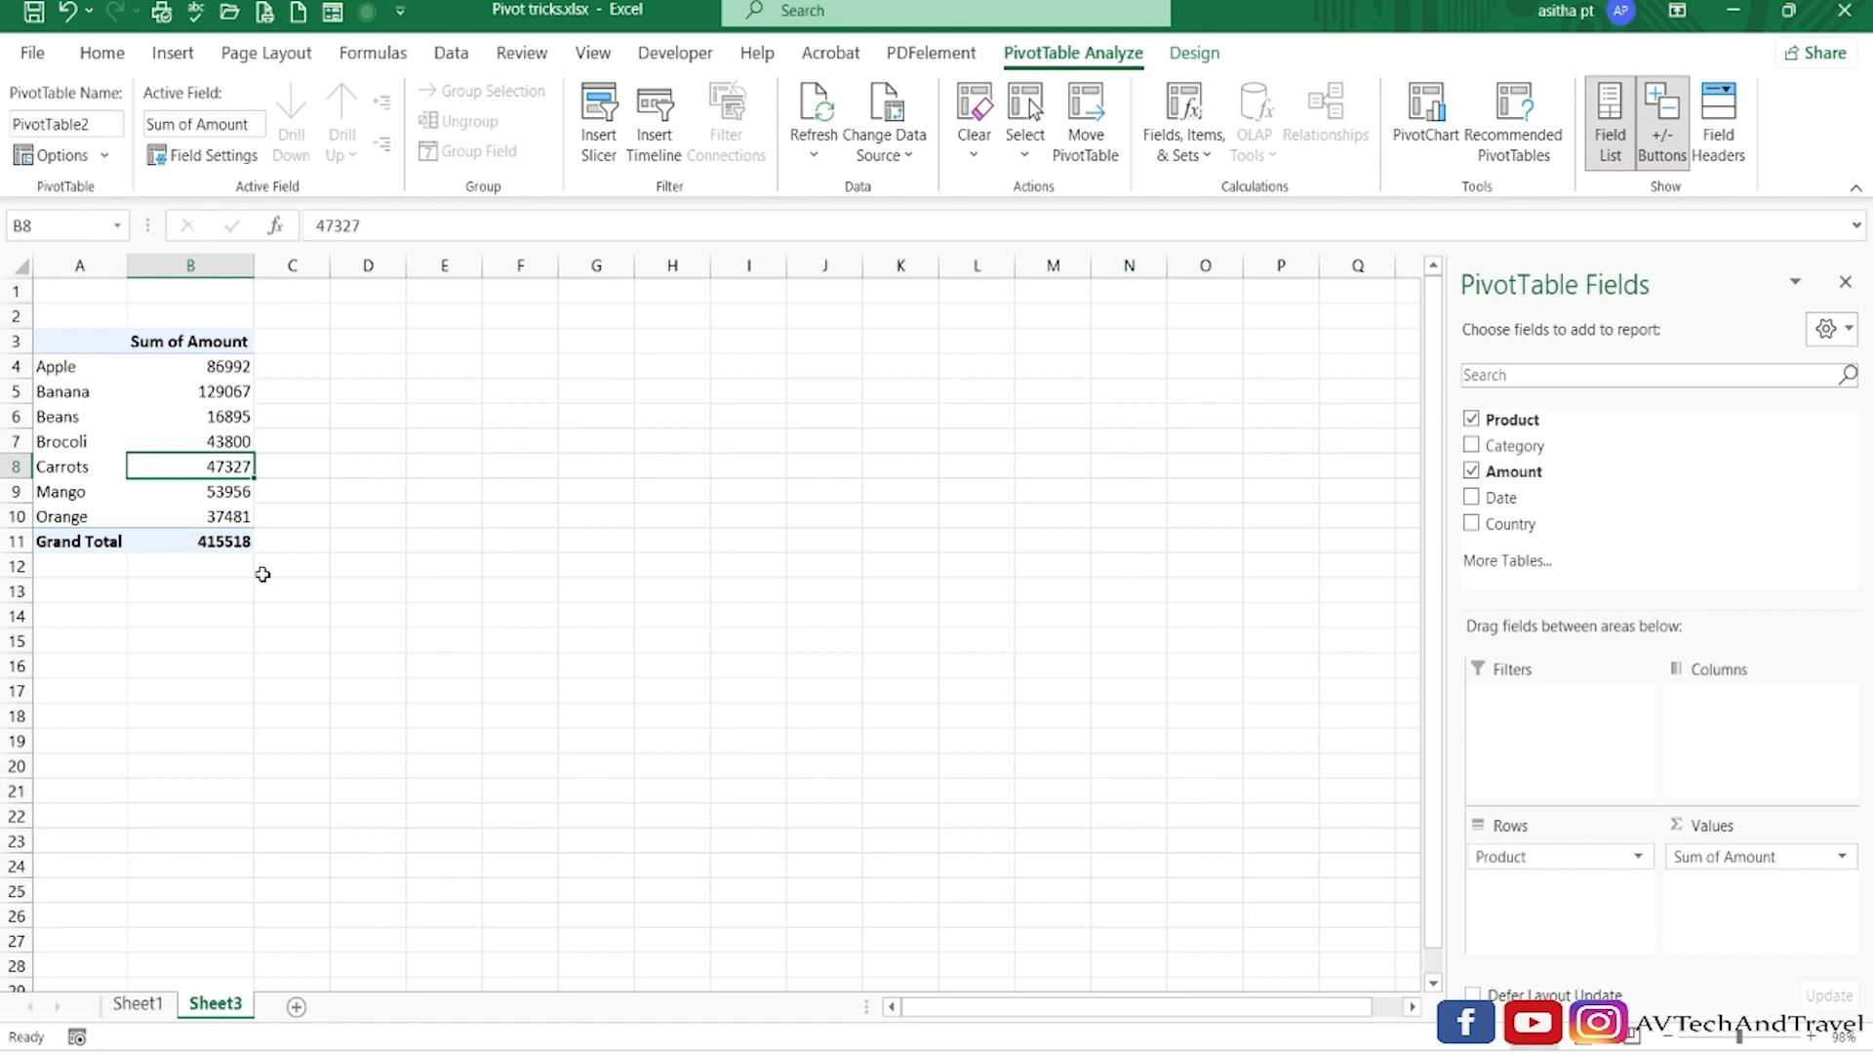
Hide the PivotTable field list, starting from the Beans row label.
{"action": "left_click", "coordinate": [86, 419]}
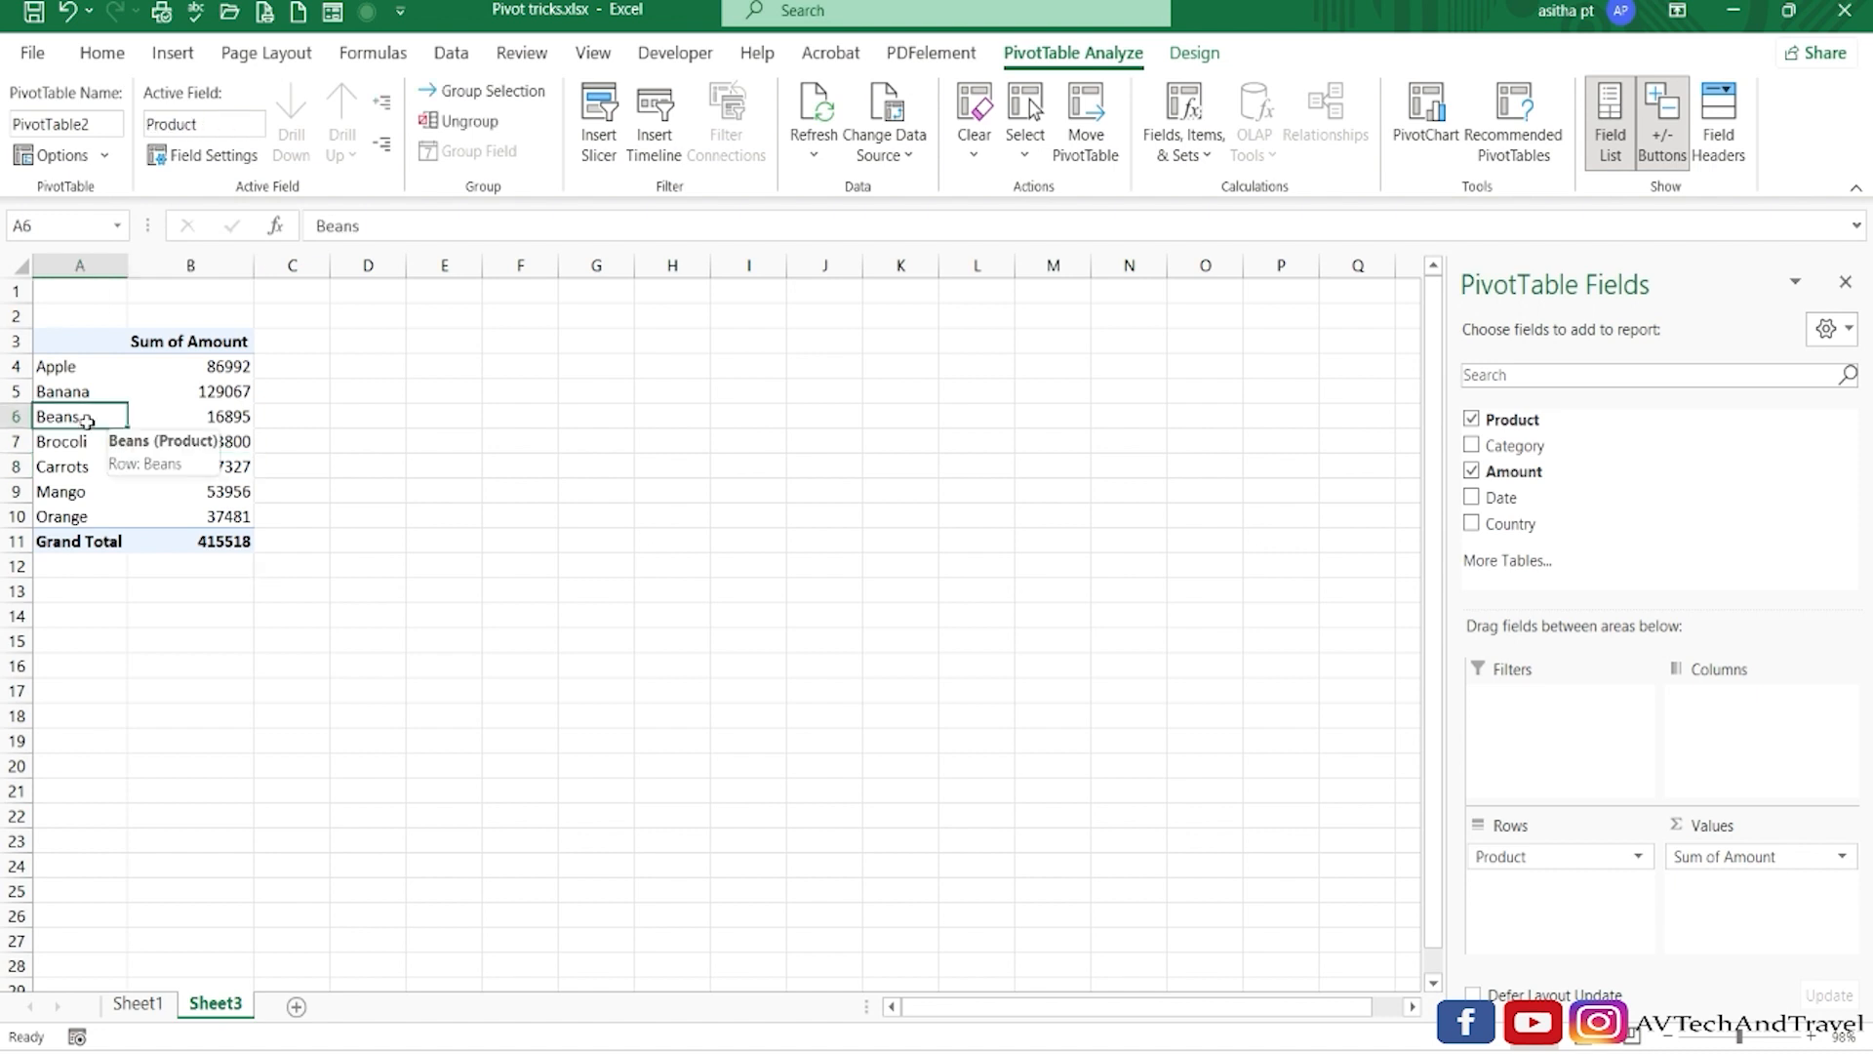
{"action": "right_click", "coordinate": [86, 420]}
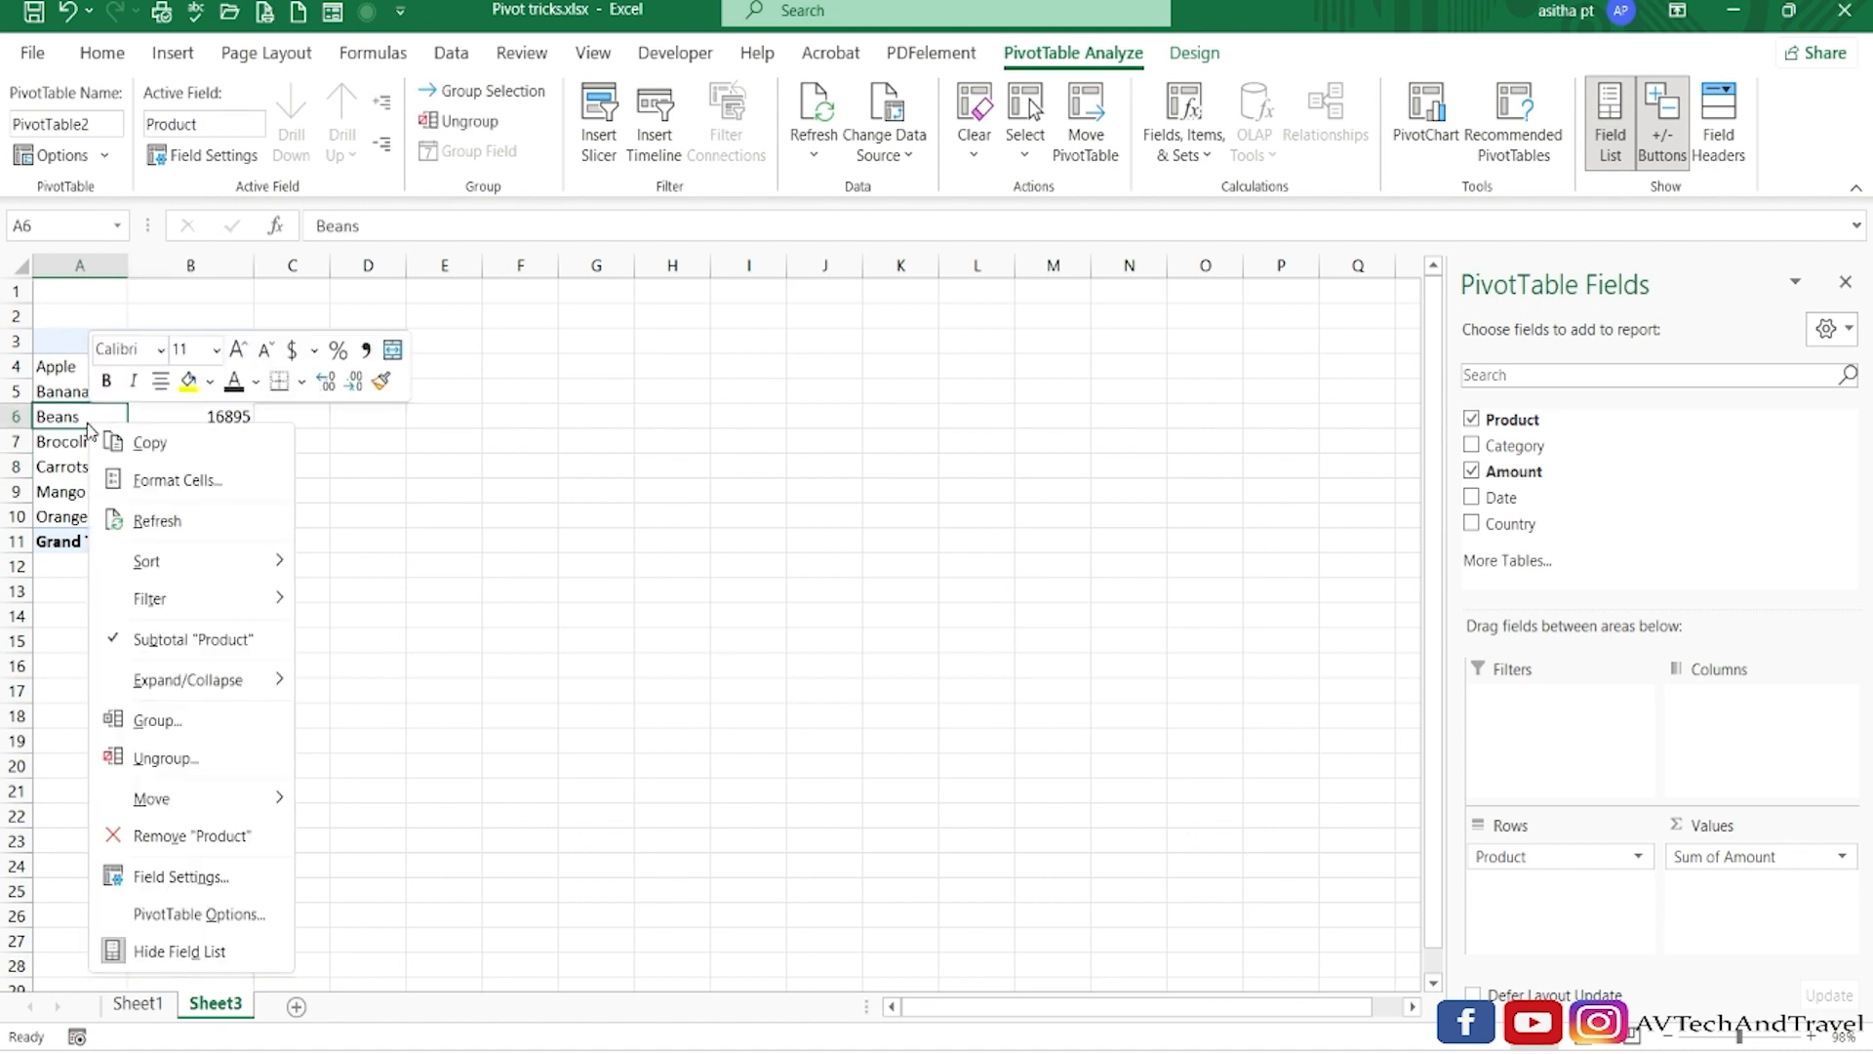
{"action": "left_click", "coordinate": [164, 960]}
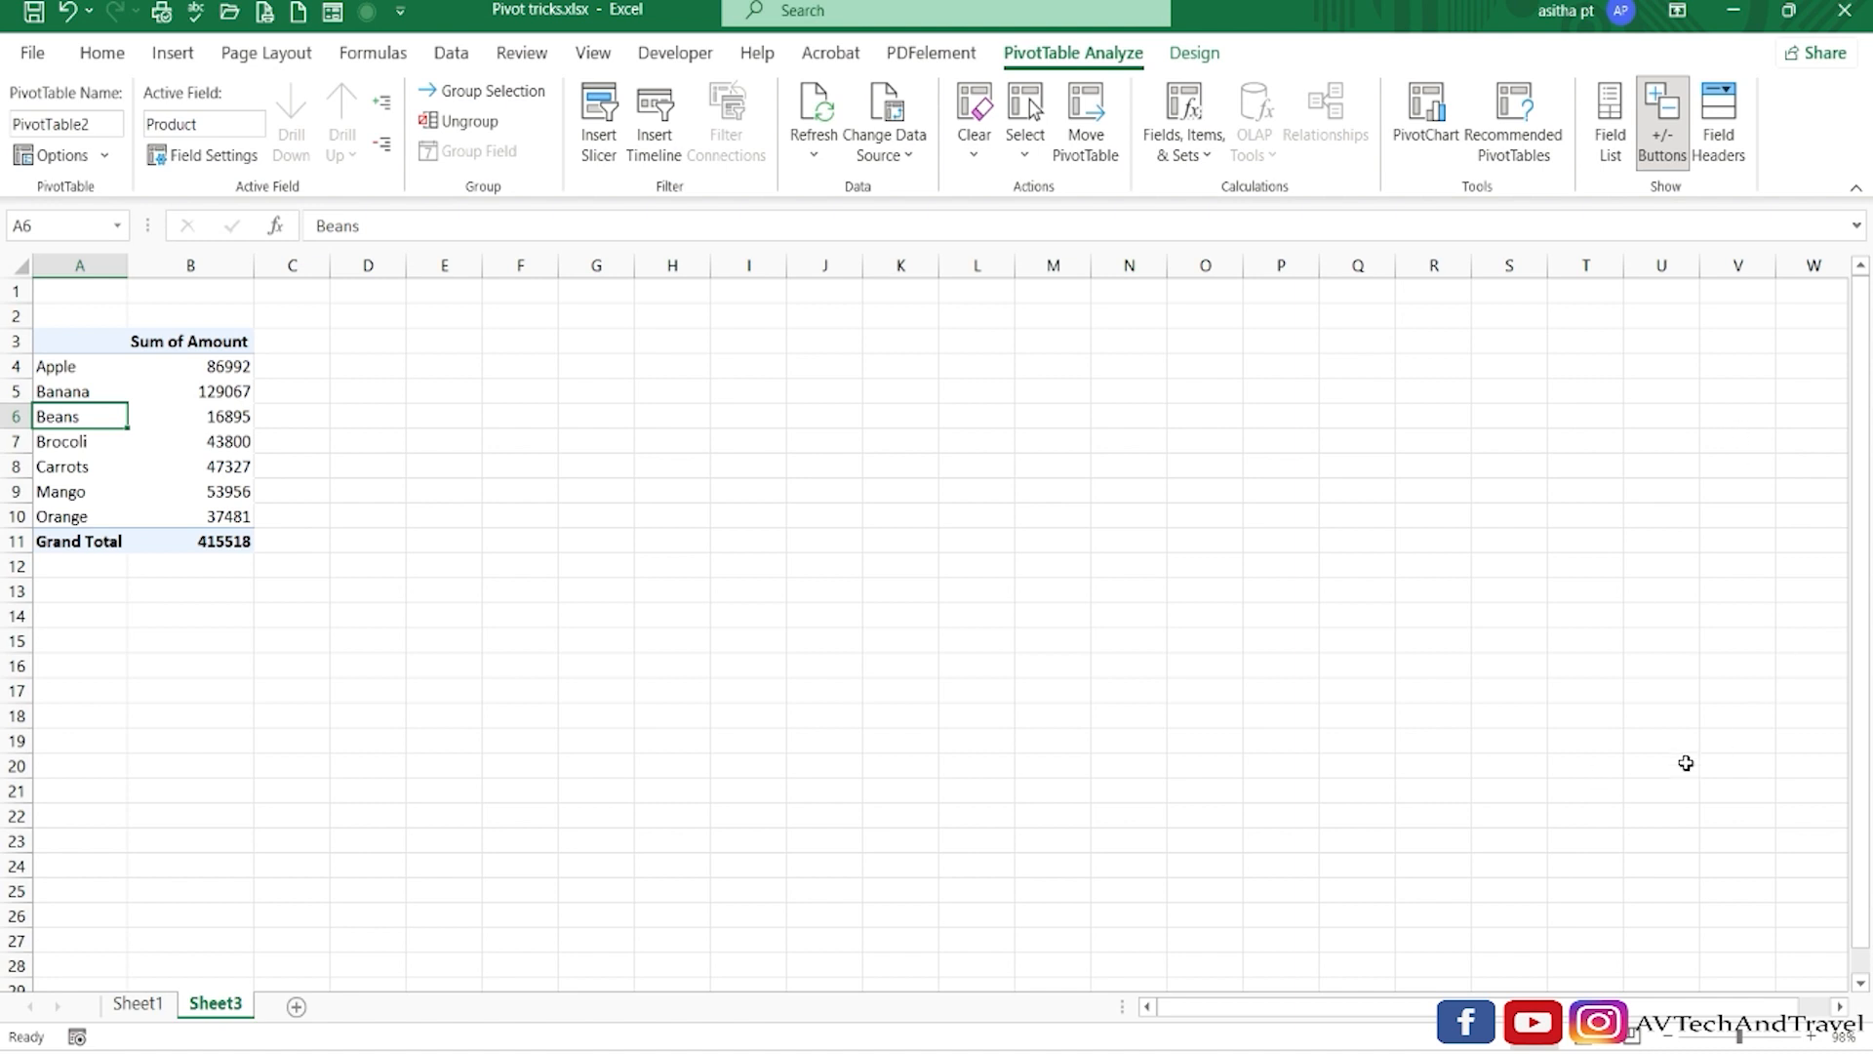
Show the PivotTable field list again, starting from the Beans amount cell.
{"action": "left_click", "coordinate": [190, 462]}
{"action": "key", "text": "Up"}
{"action": "key", "text": "Up"}
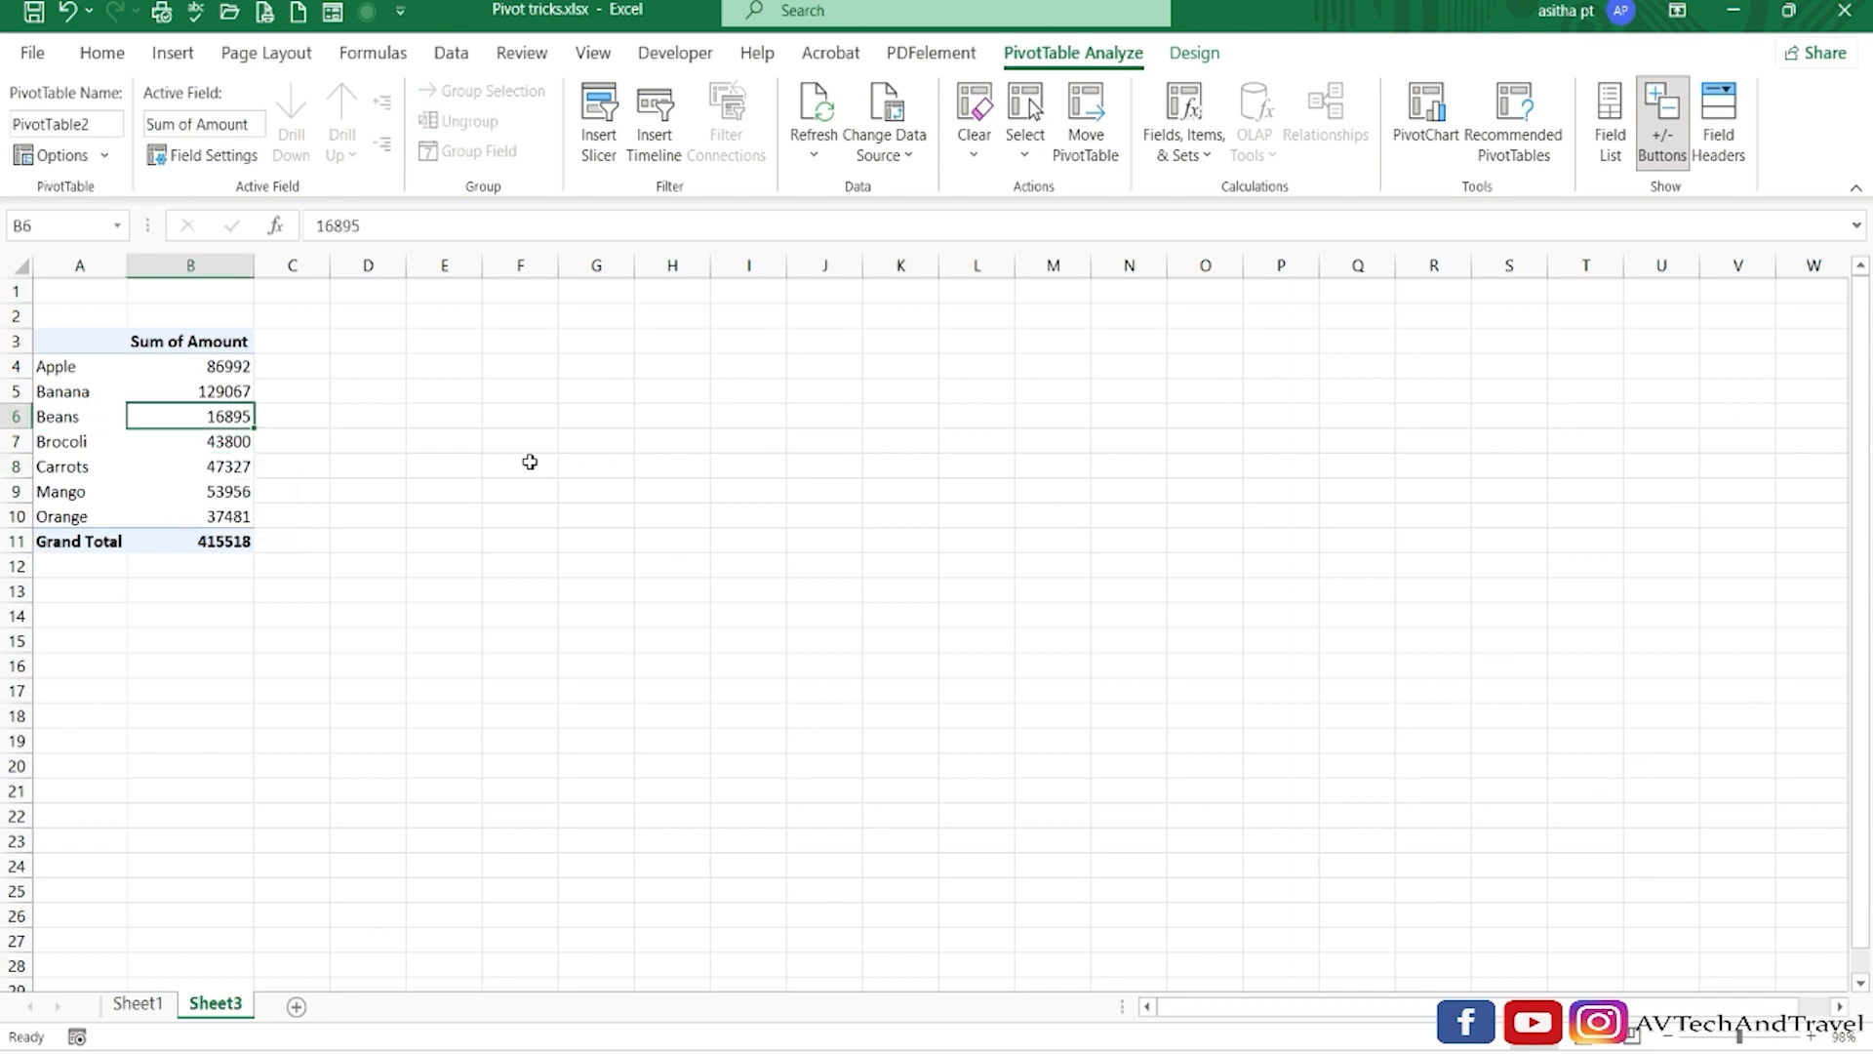
{"action": "right_click", "coordinate": [211, 419]}
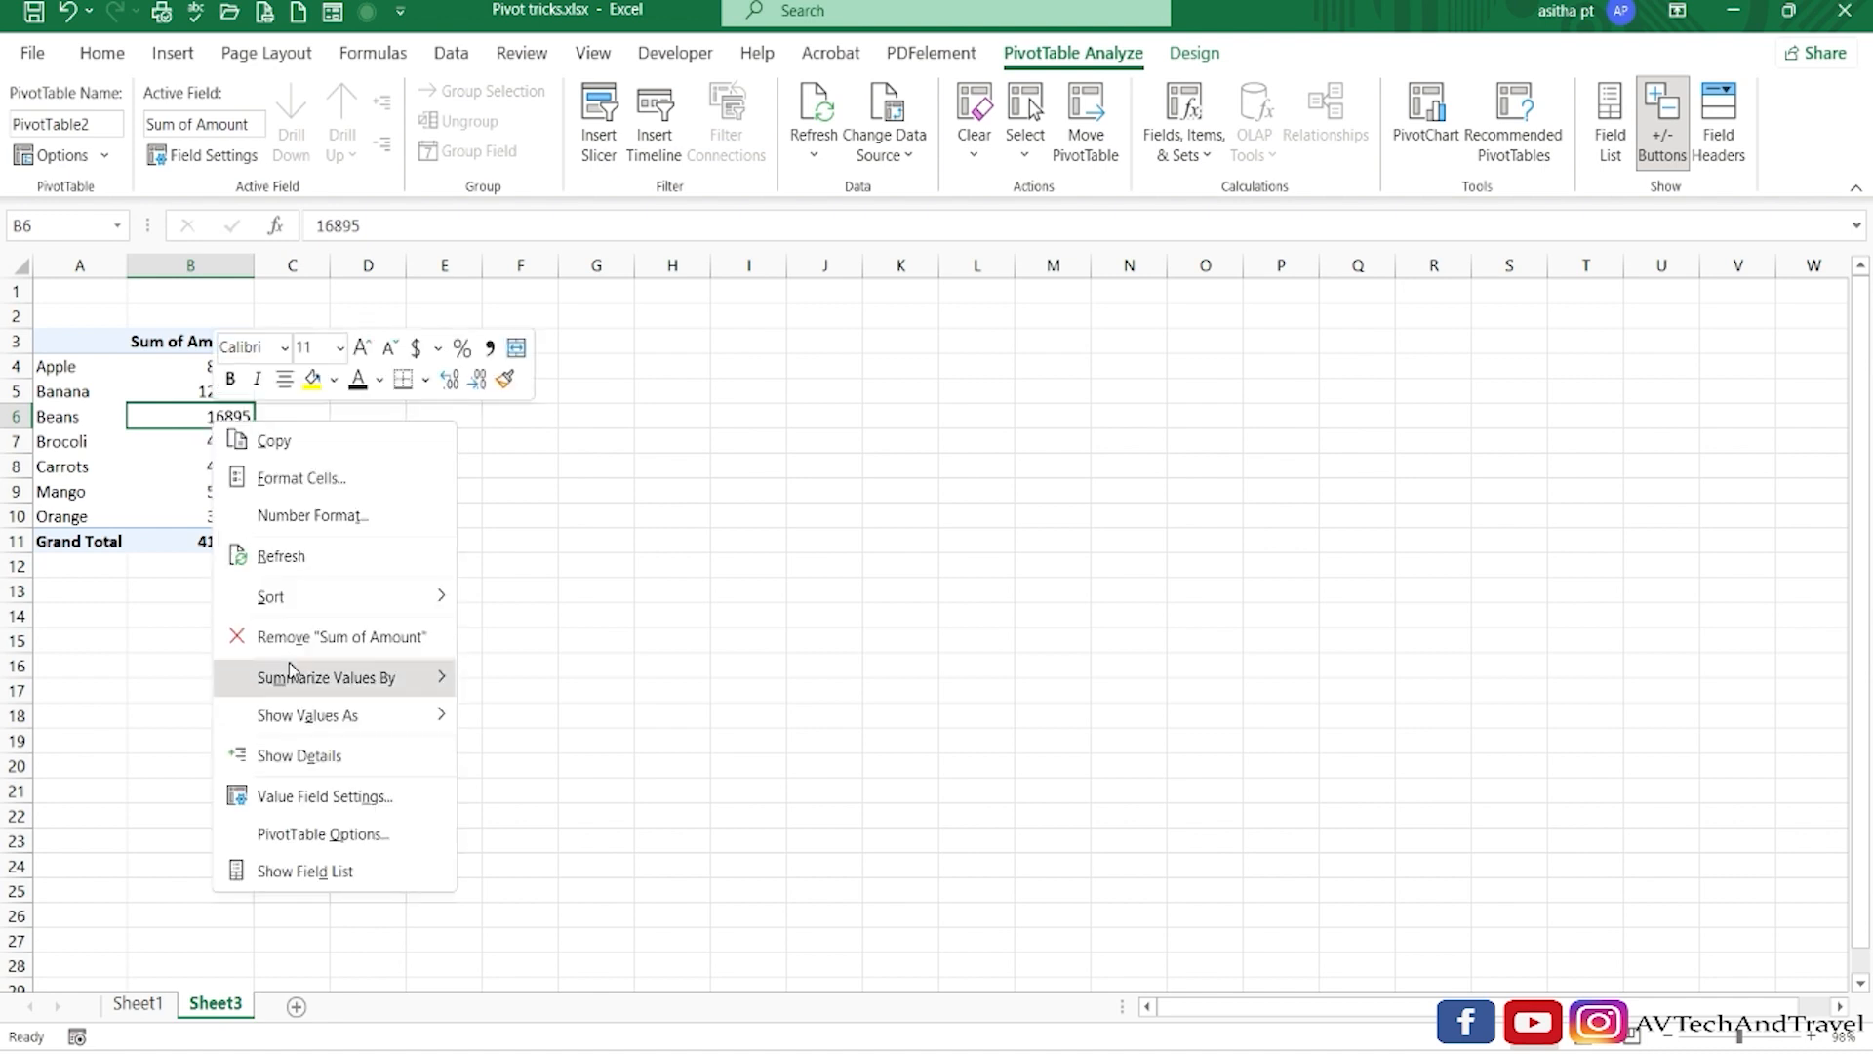
{"action": "left_click", "coordinate": [280, 871]}
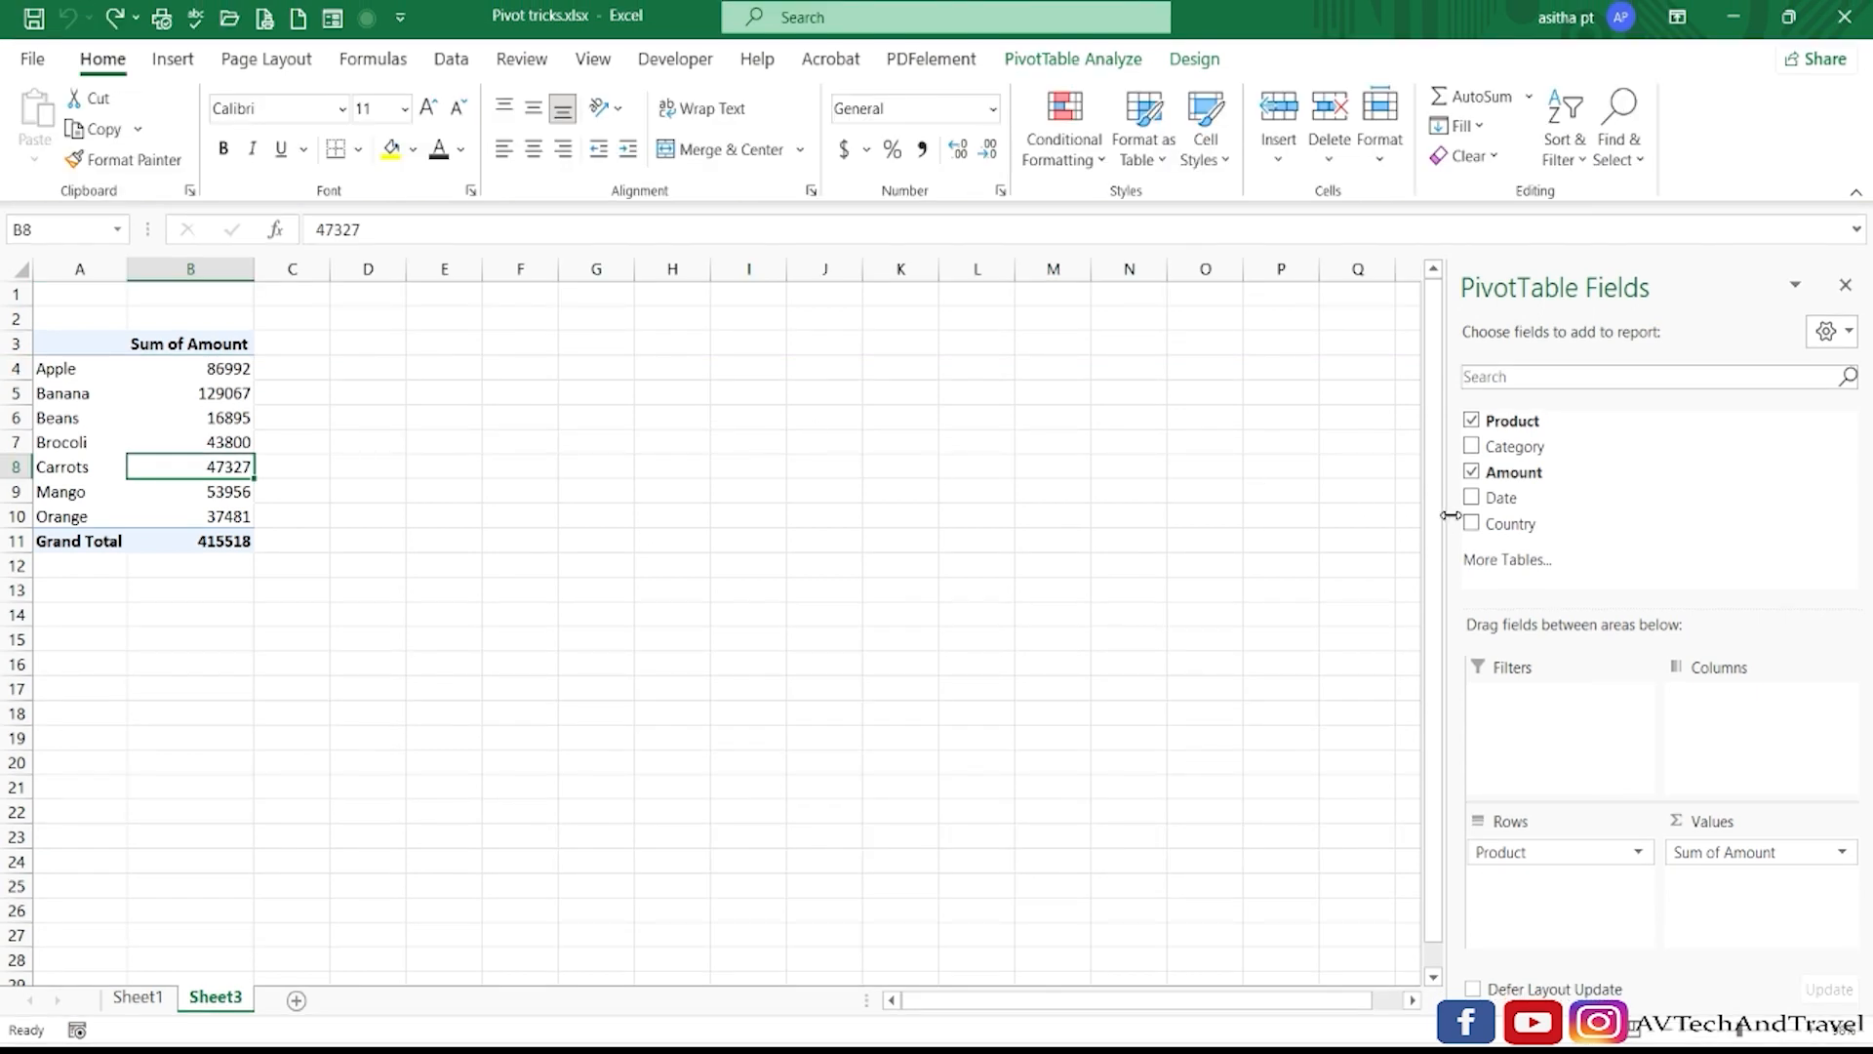
Add the Country field to the PivotTable's Columns area.
{"action": "left_click_drag", "start_coordinate": [1477, 531], "coordinate": [1722, 720]}
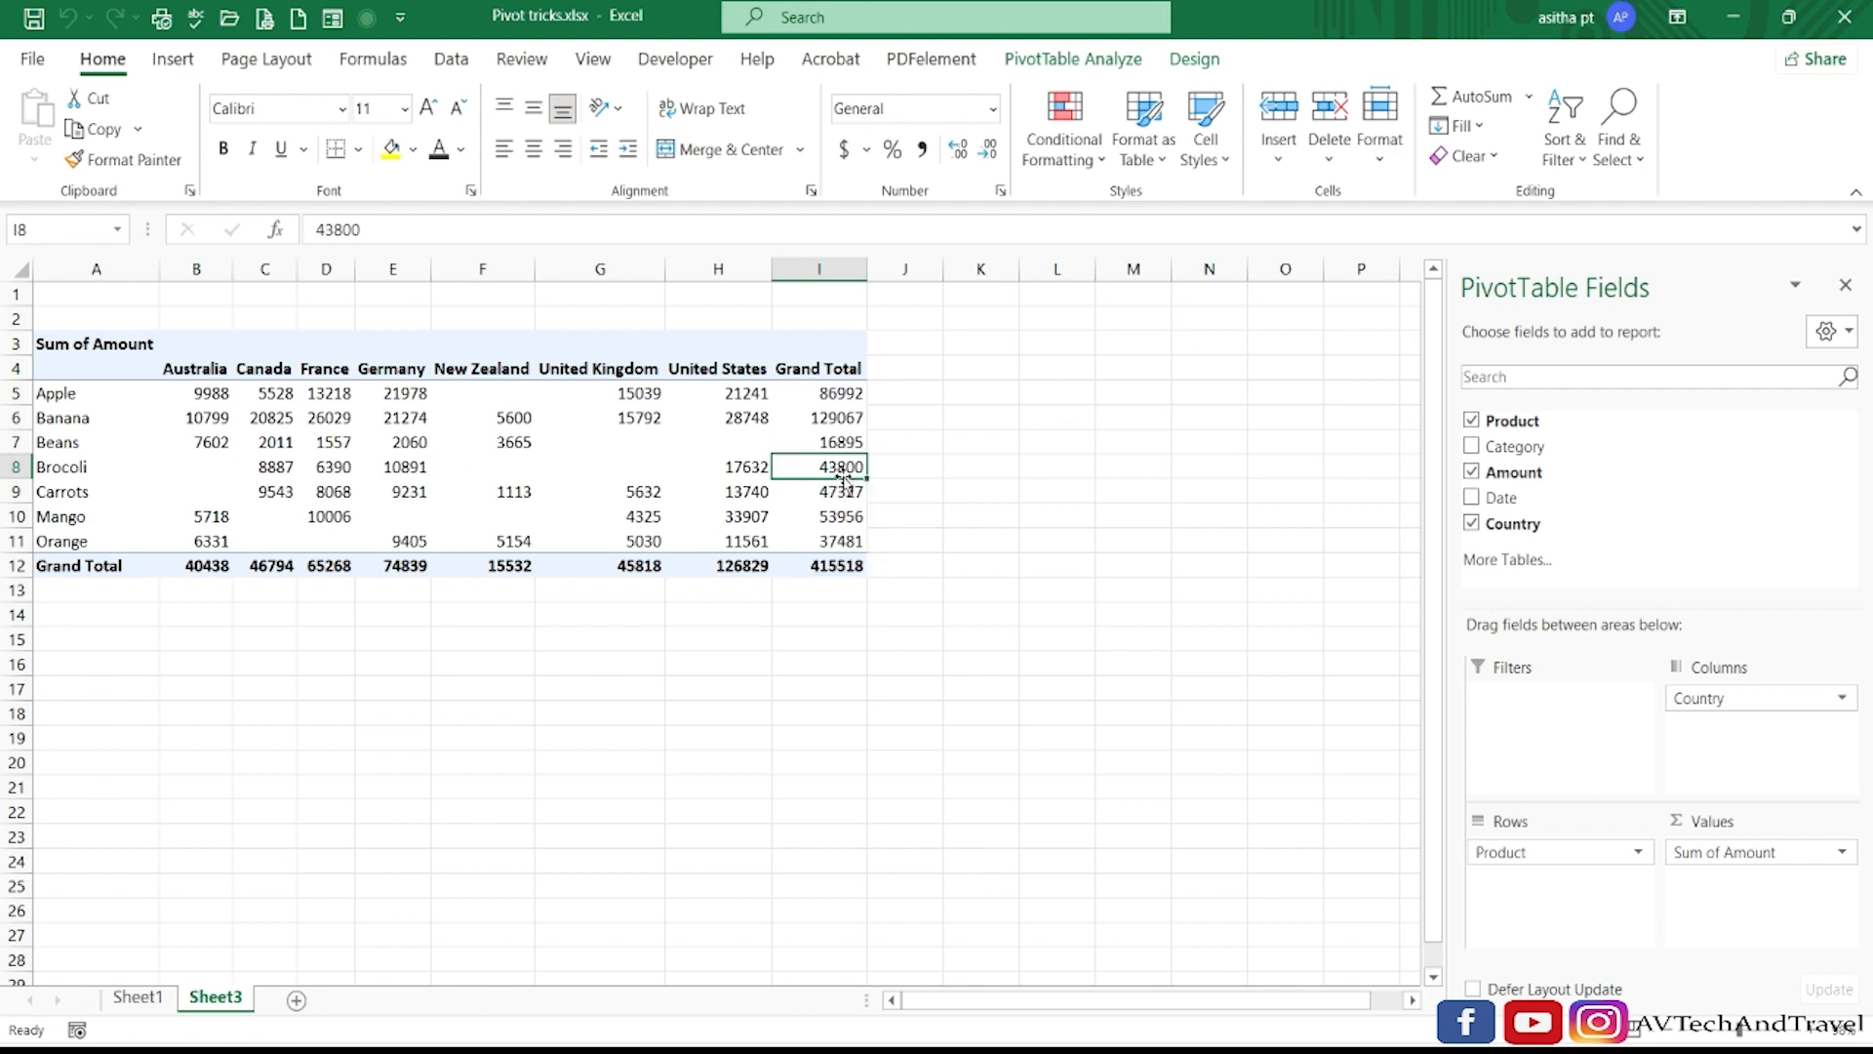
Show the source records behind Brocoli's grand total on a new sheet and fit the Date column's width there.
{"action": "mouse_move", "coordinate": [845, 469]}
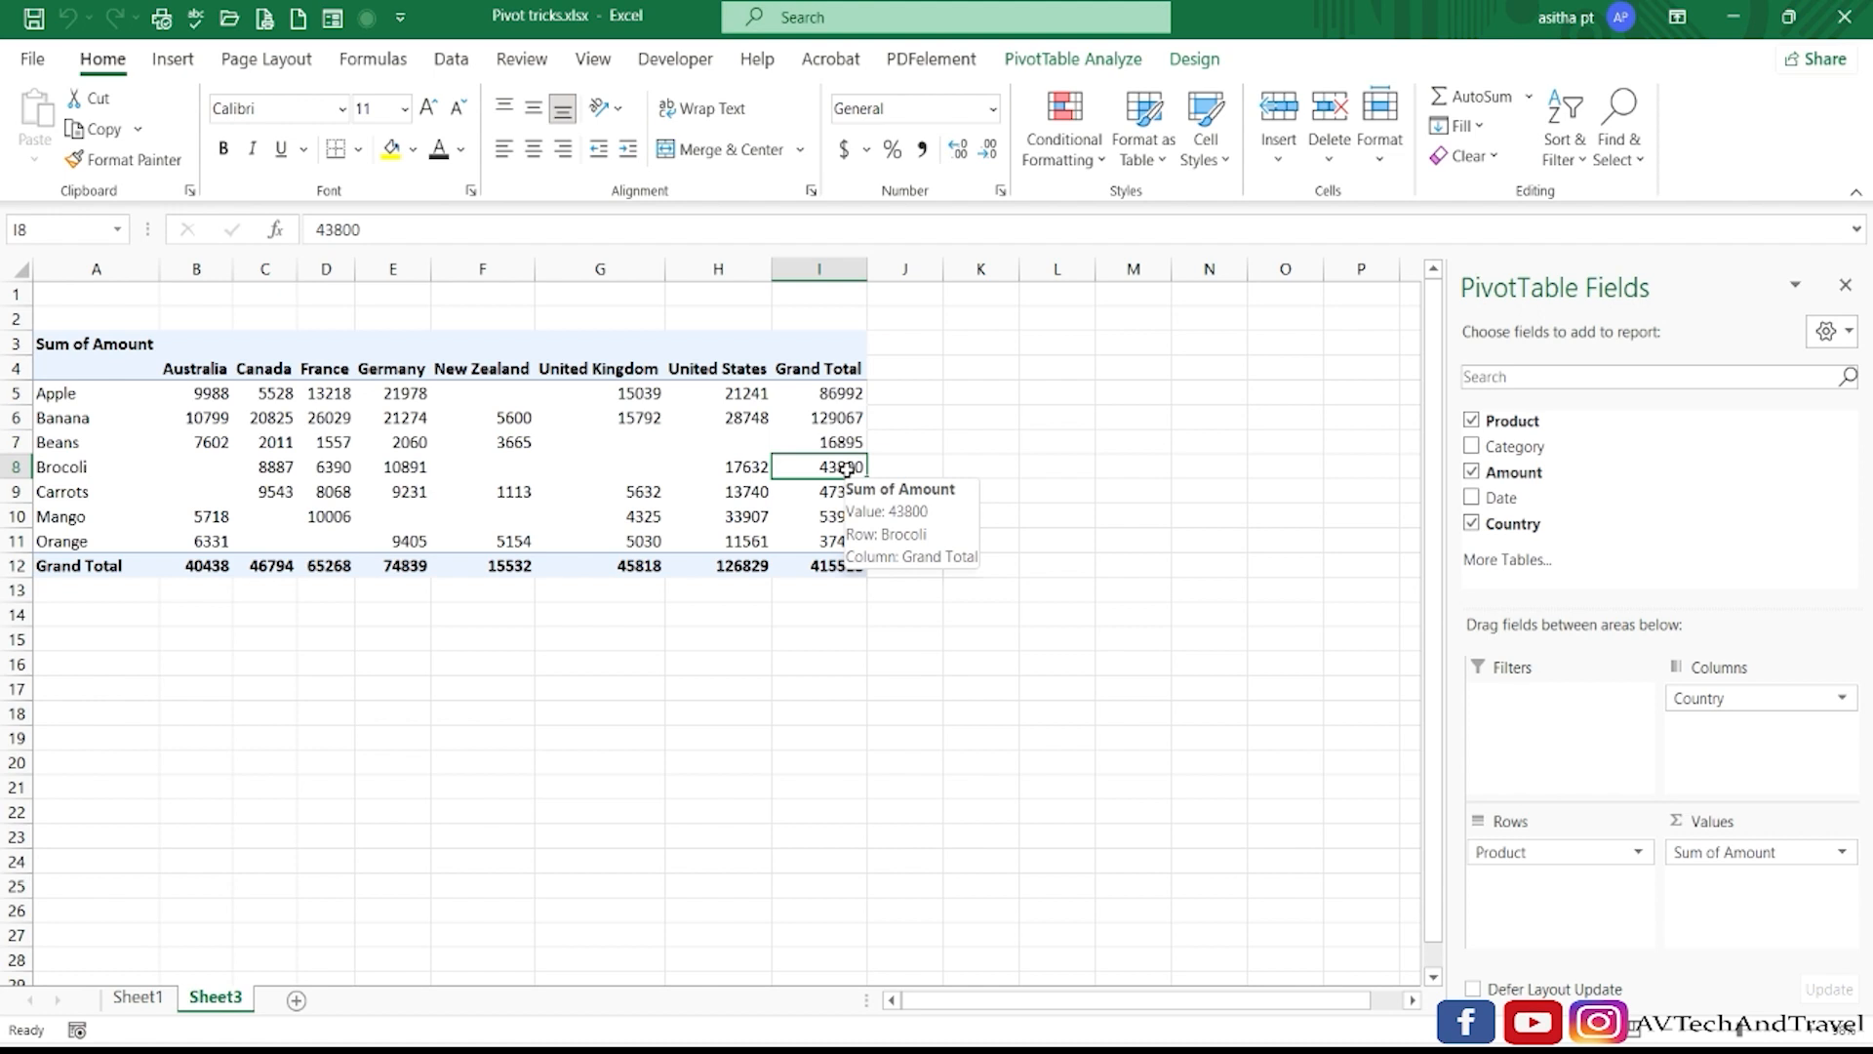
{"action": "right_click", "coordinate": [845, 470]}
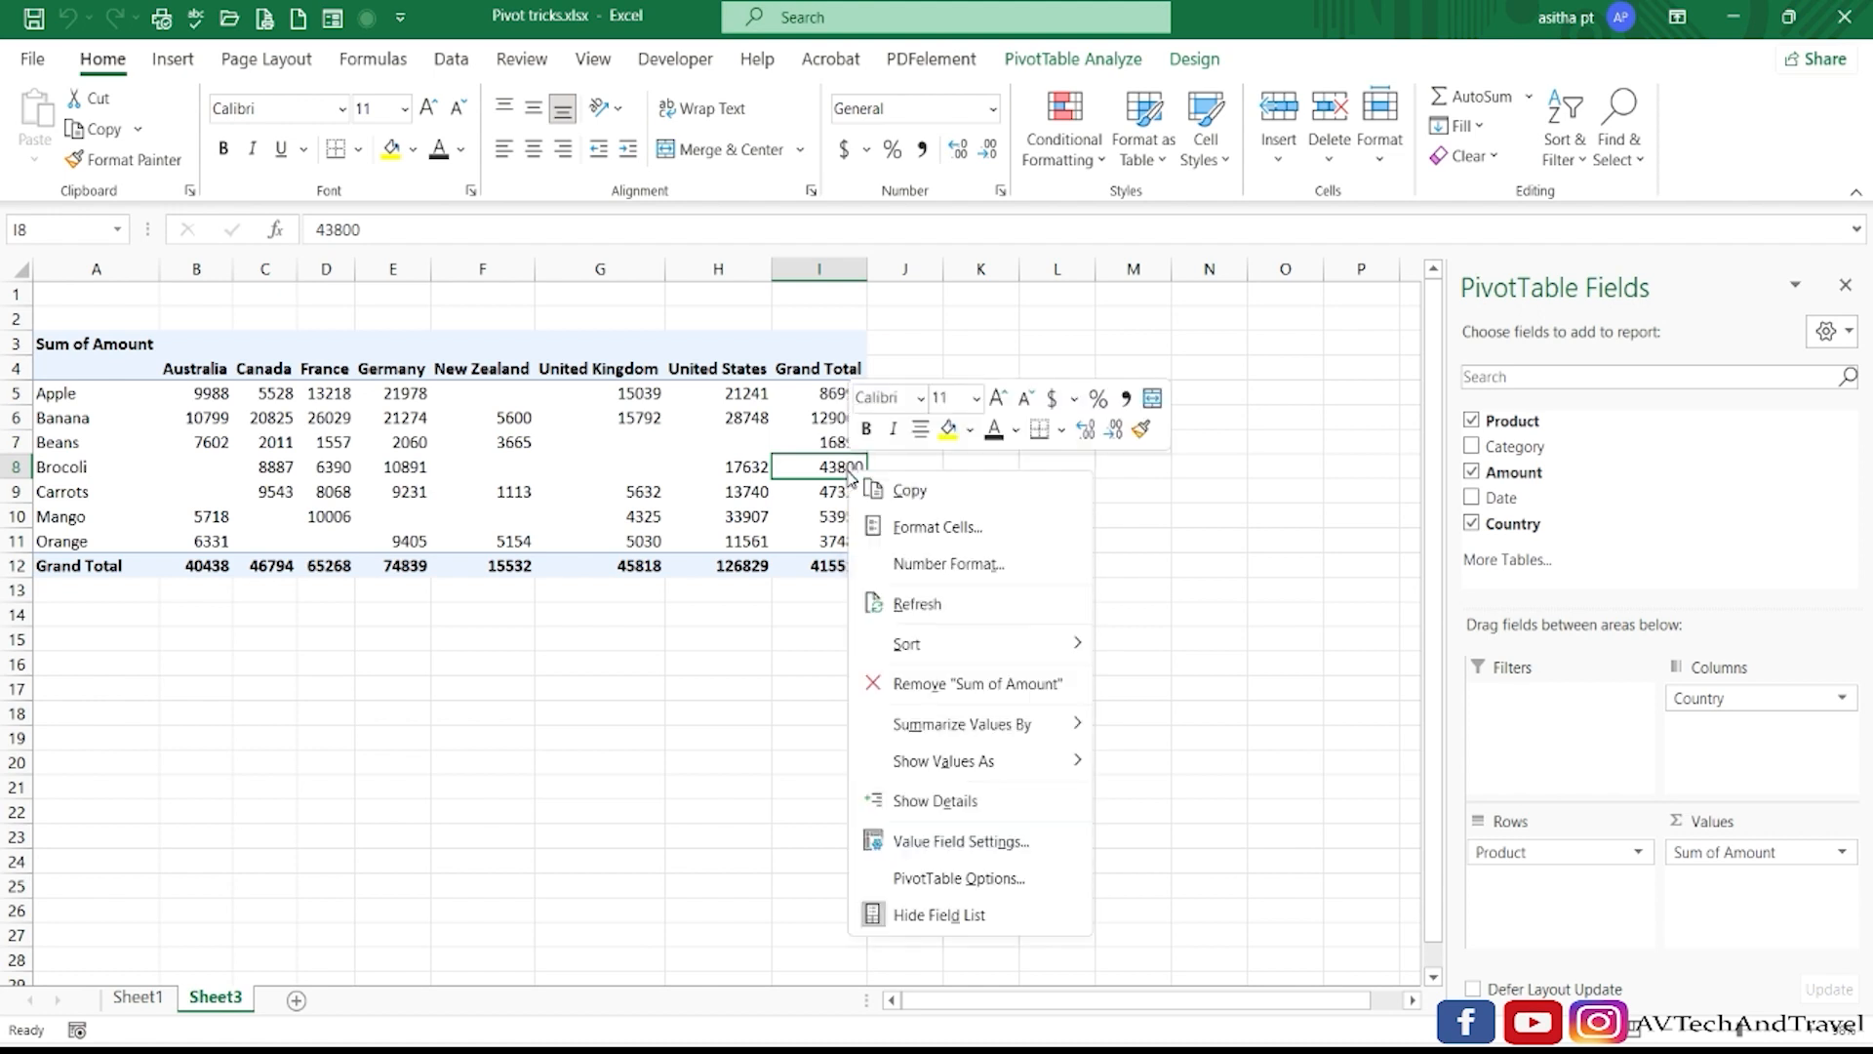
{"action": "left_click", "coordinate": [933, 816]}
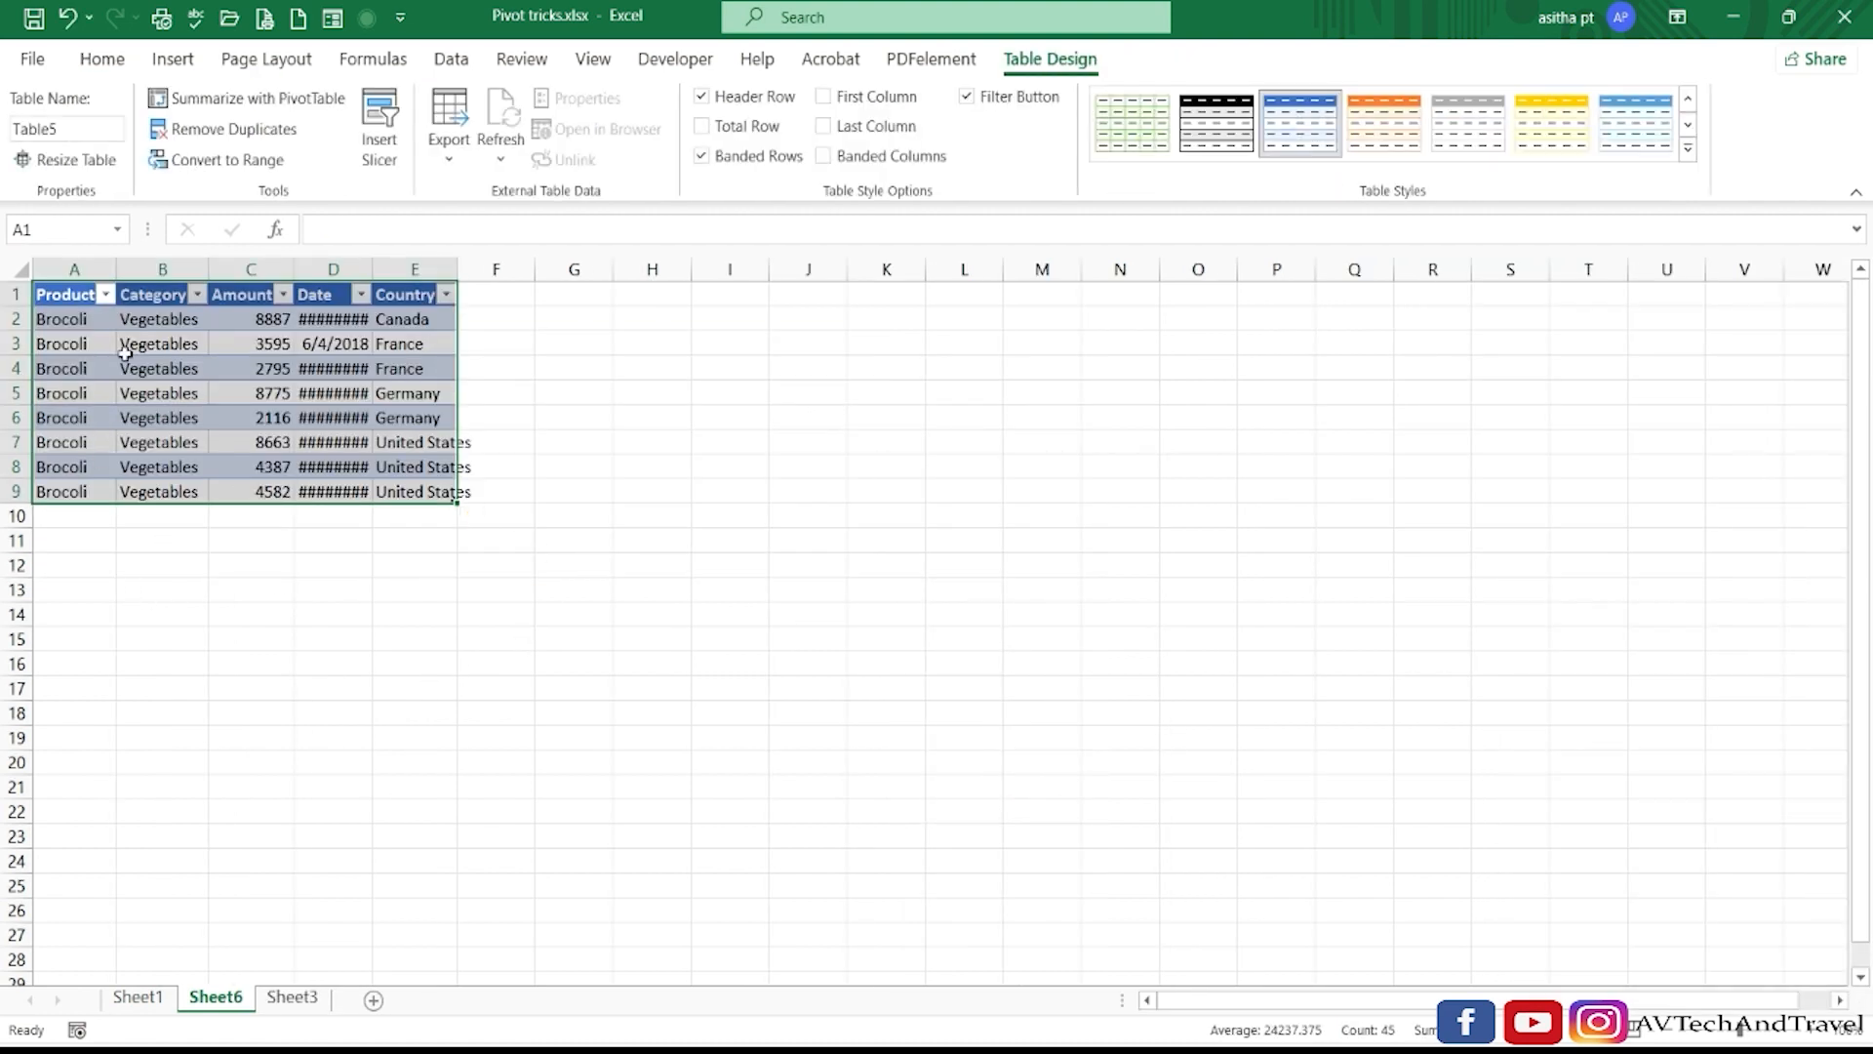
{"action": "left_click_drag", "start_coordinate": [295, 270], "coordinate": [298, 270]}
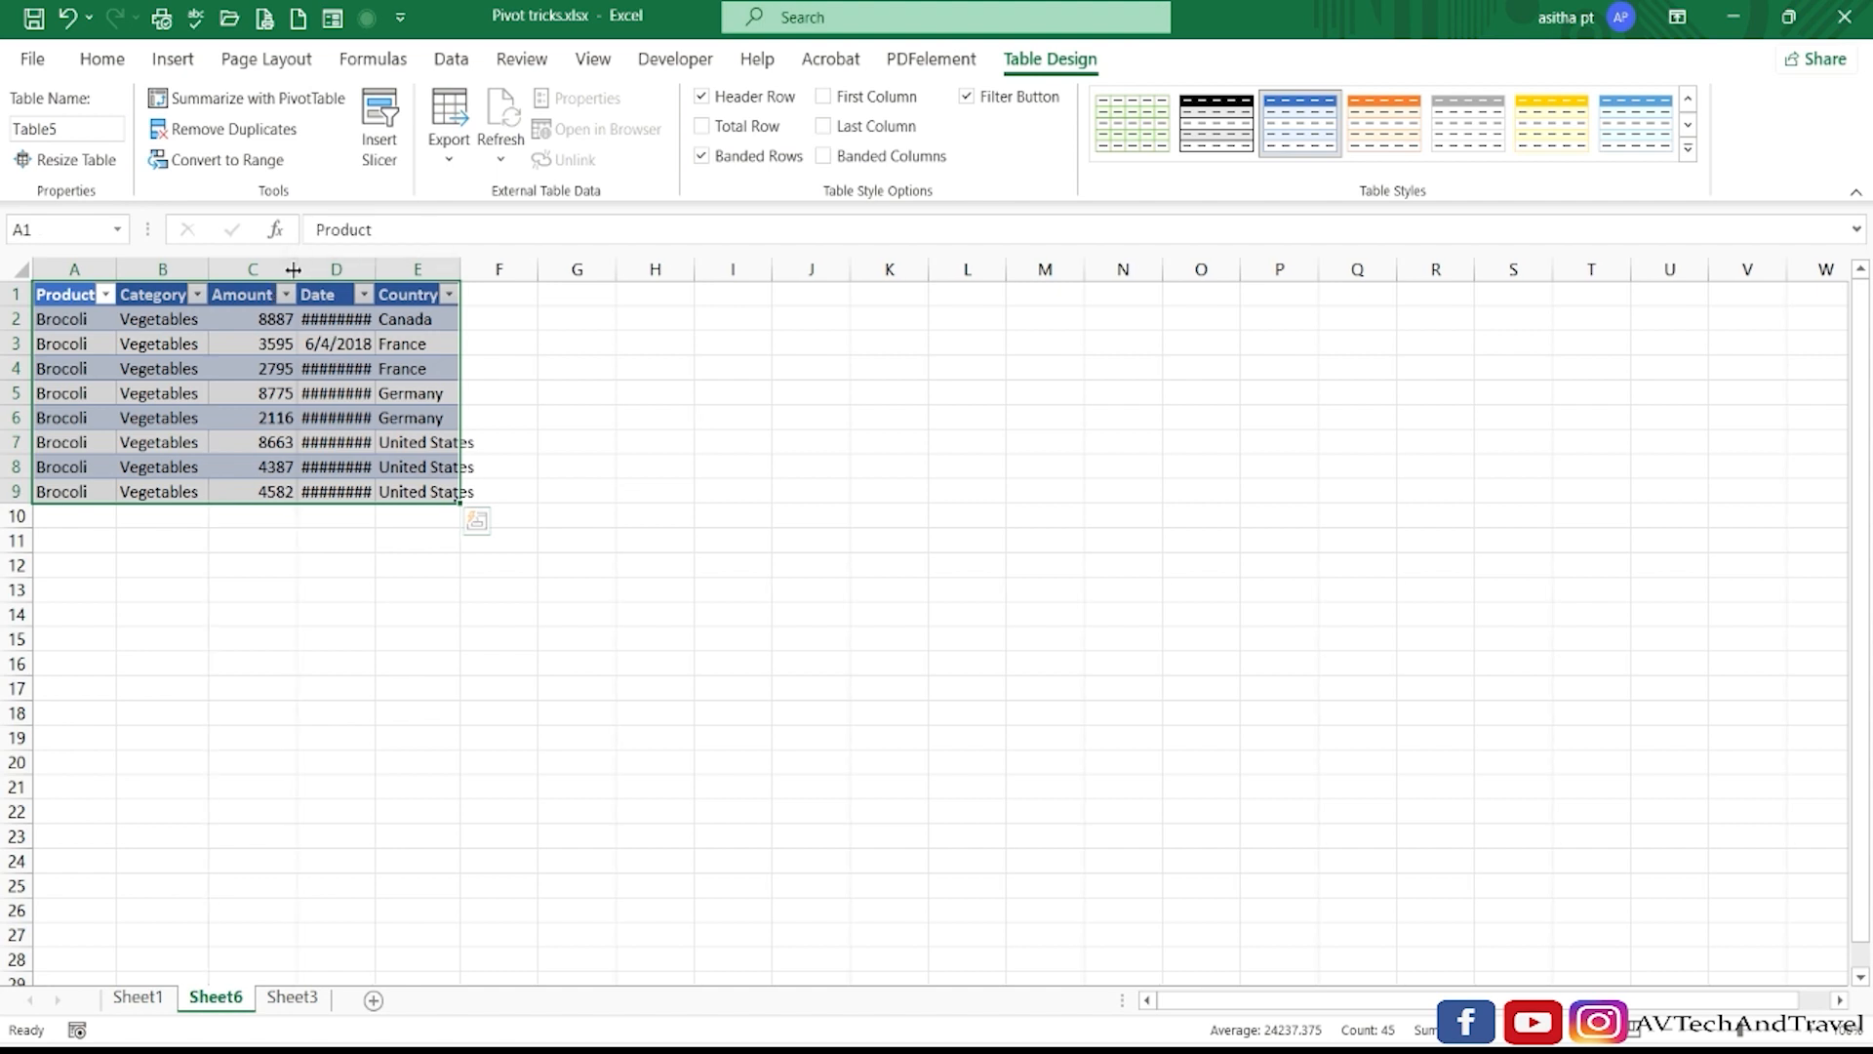
{"action": "double_click", "coordinate": [376, 270]}
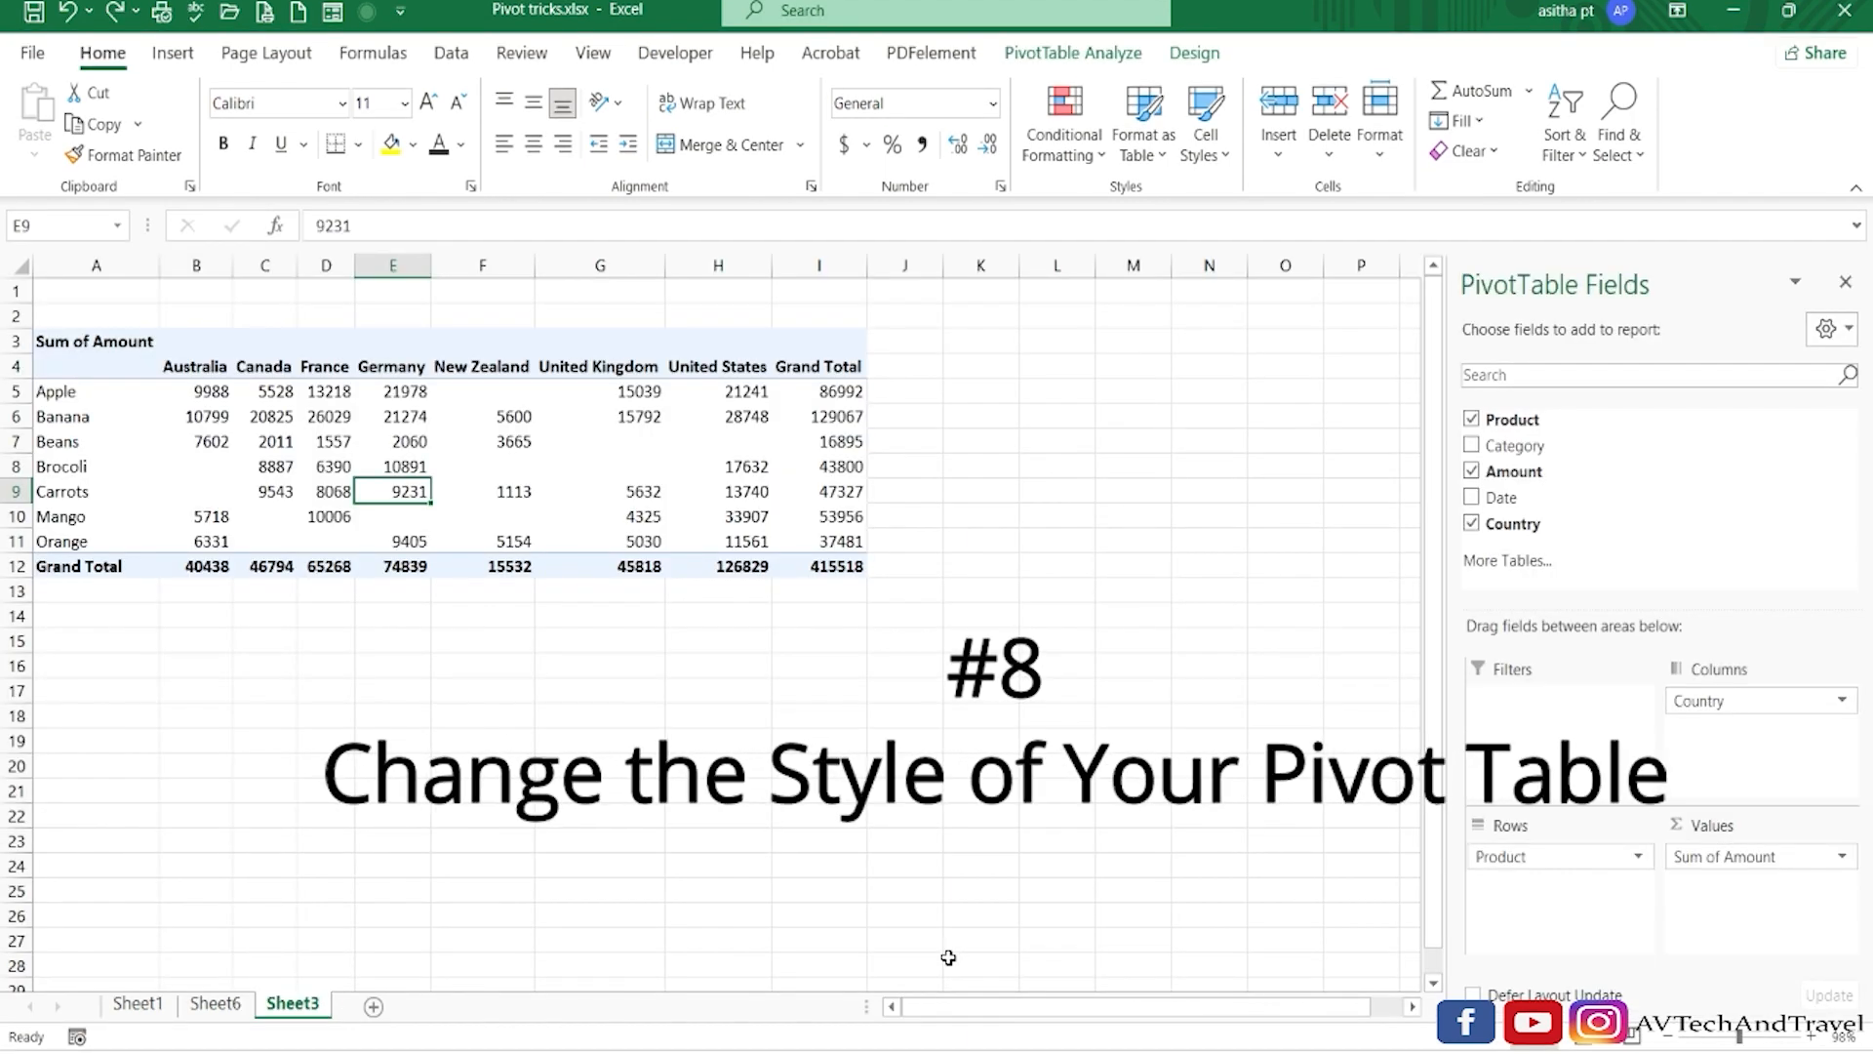
Apply the orange style from the first row of the Medium PivotTable styles to the Sheet3 PivotTable, then deselect it.
{"action": "left_click", "coordinate": [418, 465]}
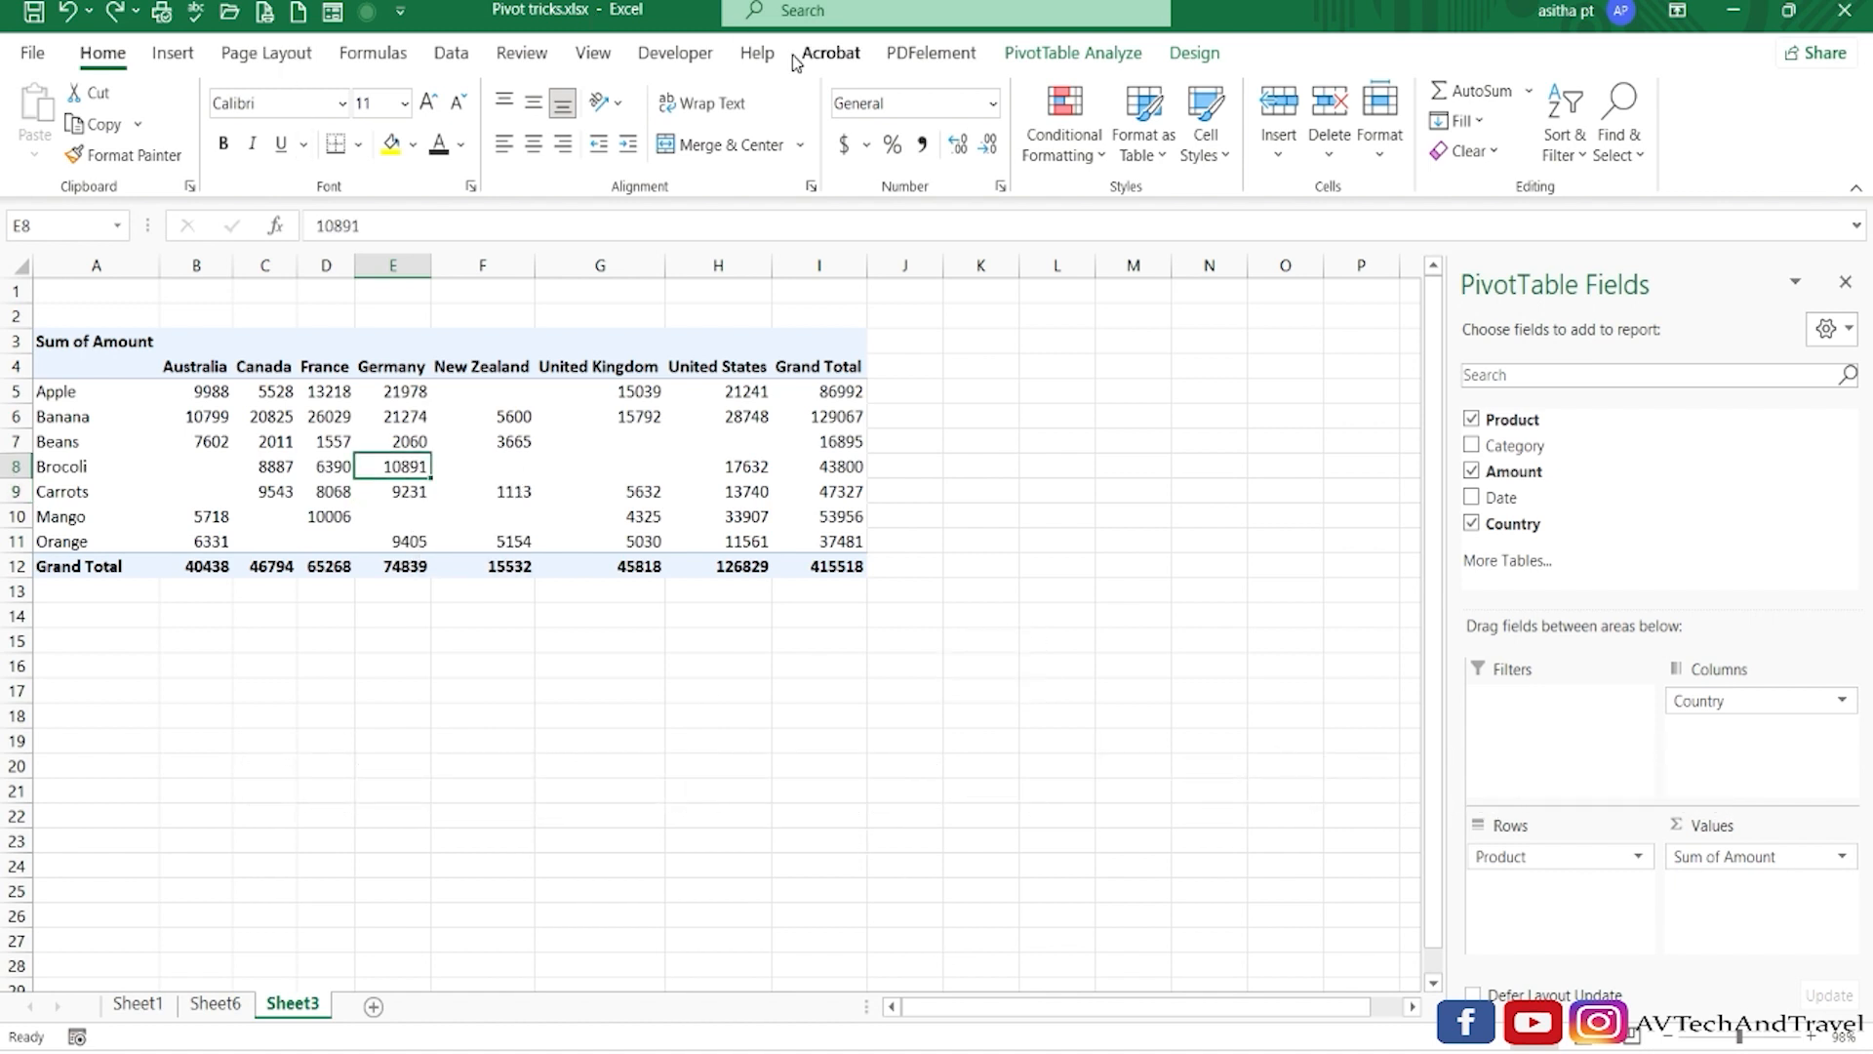
{"action": "left_click", "coordinate": [1192, 52]}
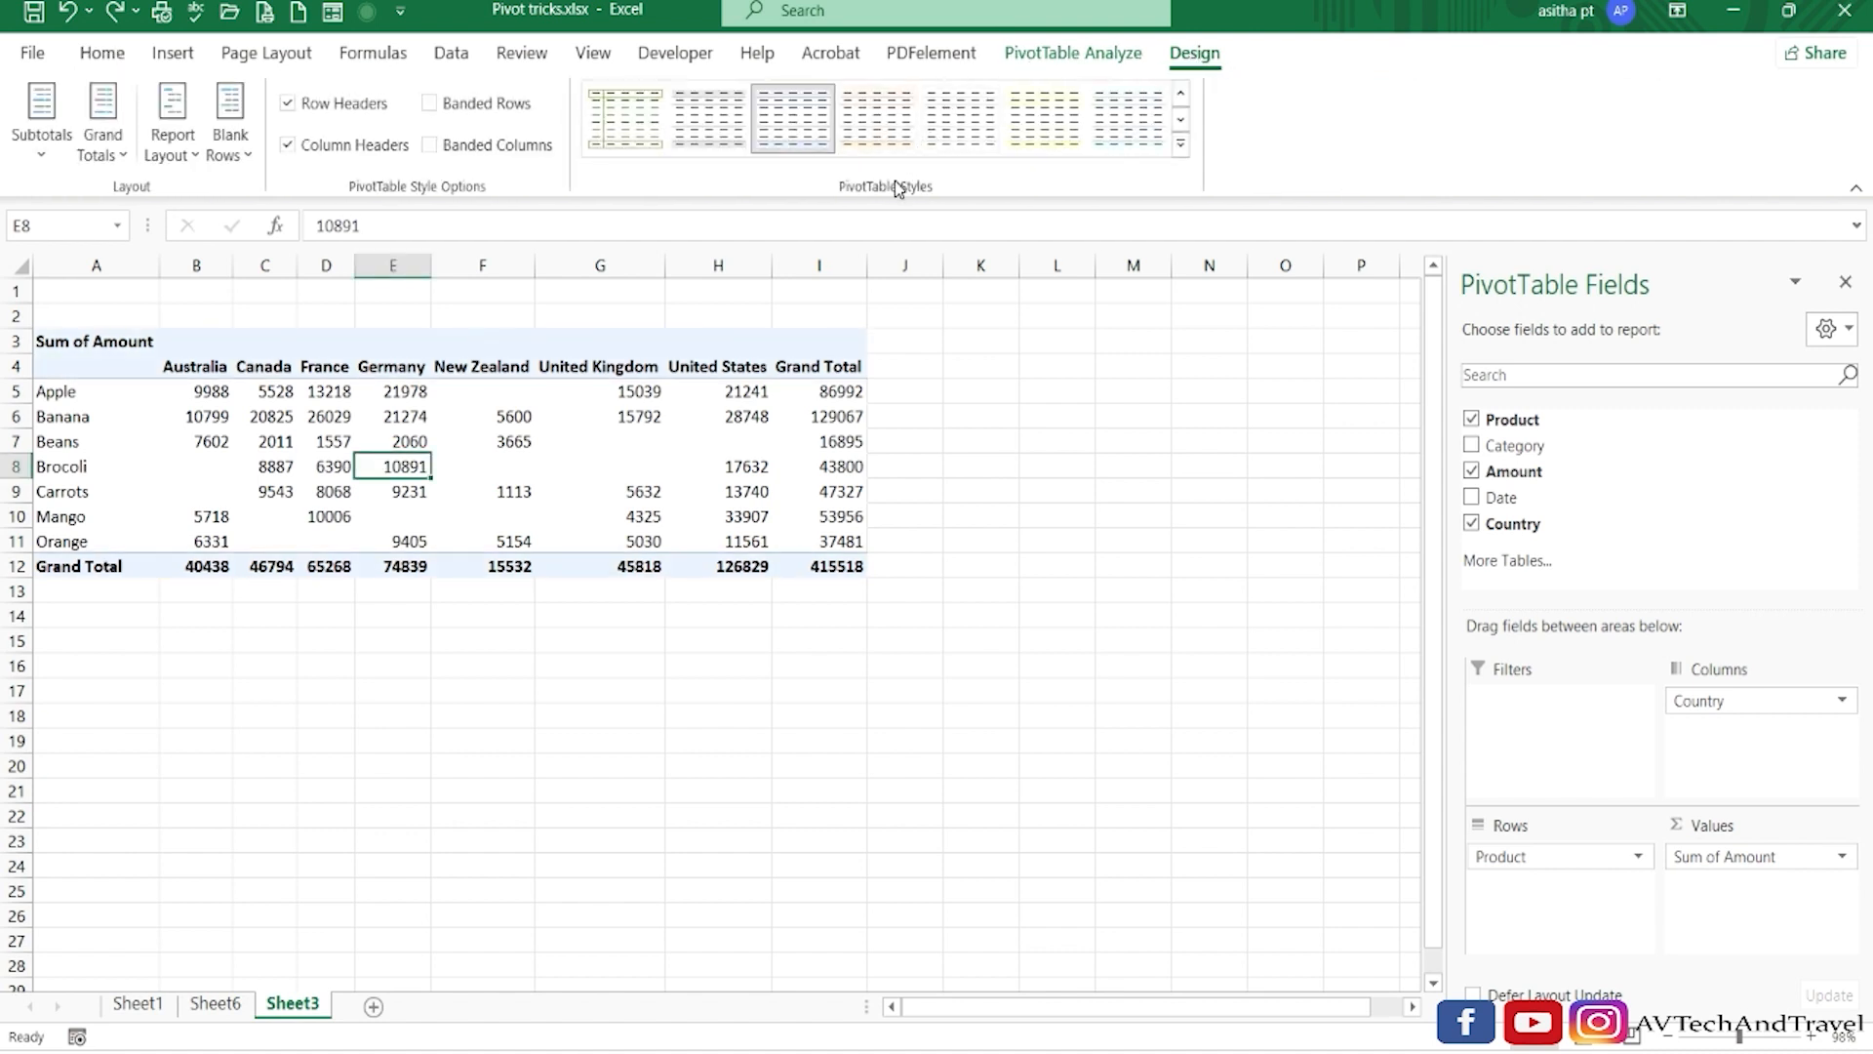
{"action": "left_click", "coordinate": [1180, 145]}
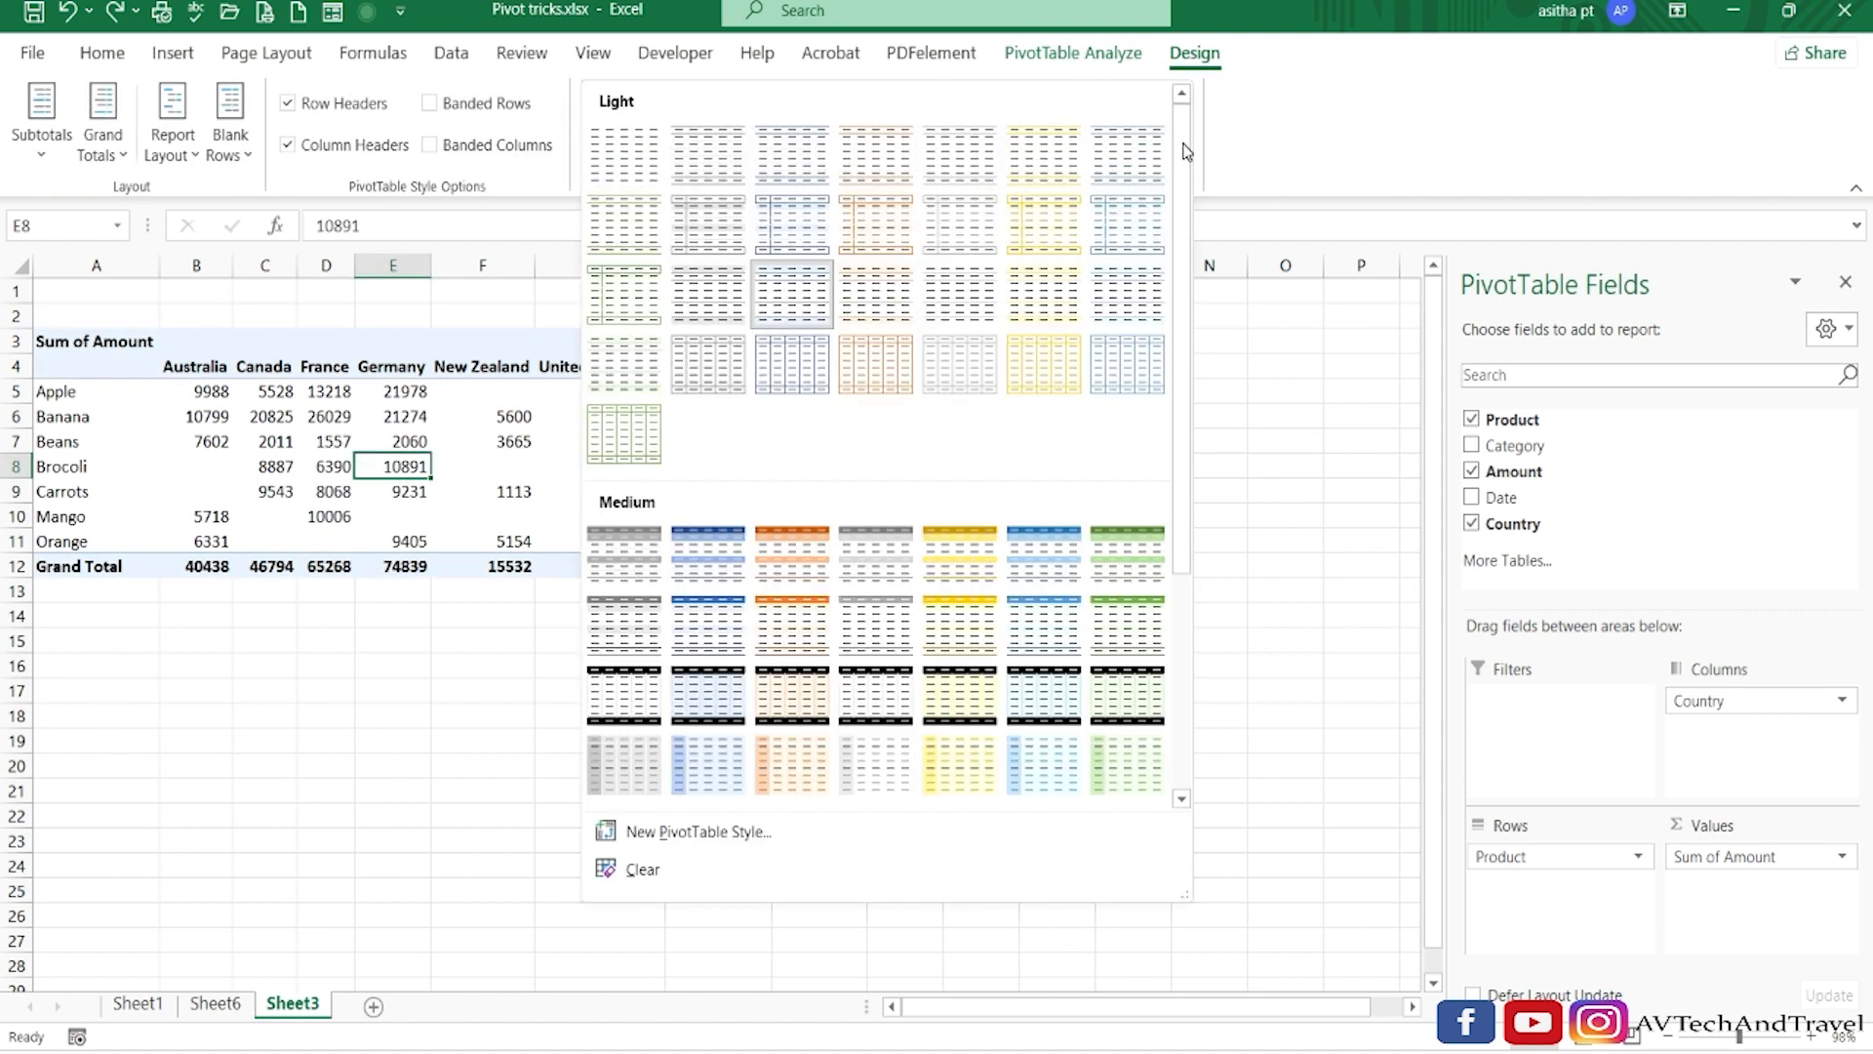
{"action": "left_click", "coordinate": [798, 570]}
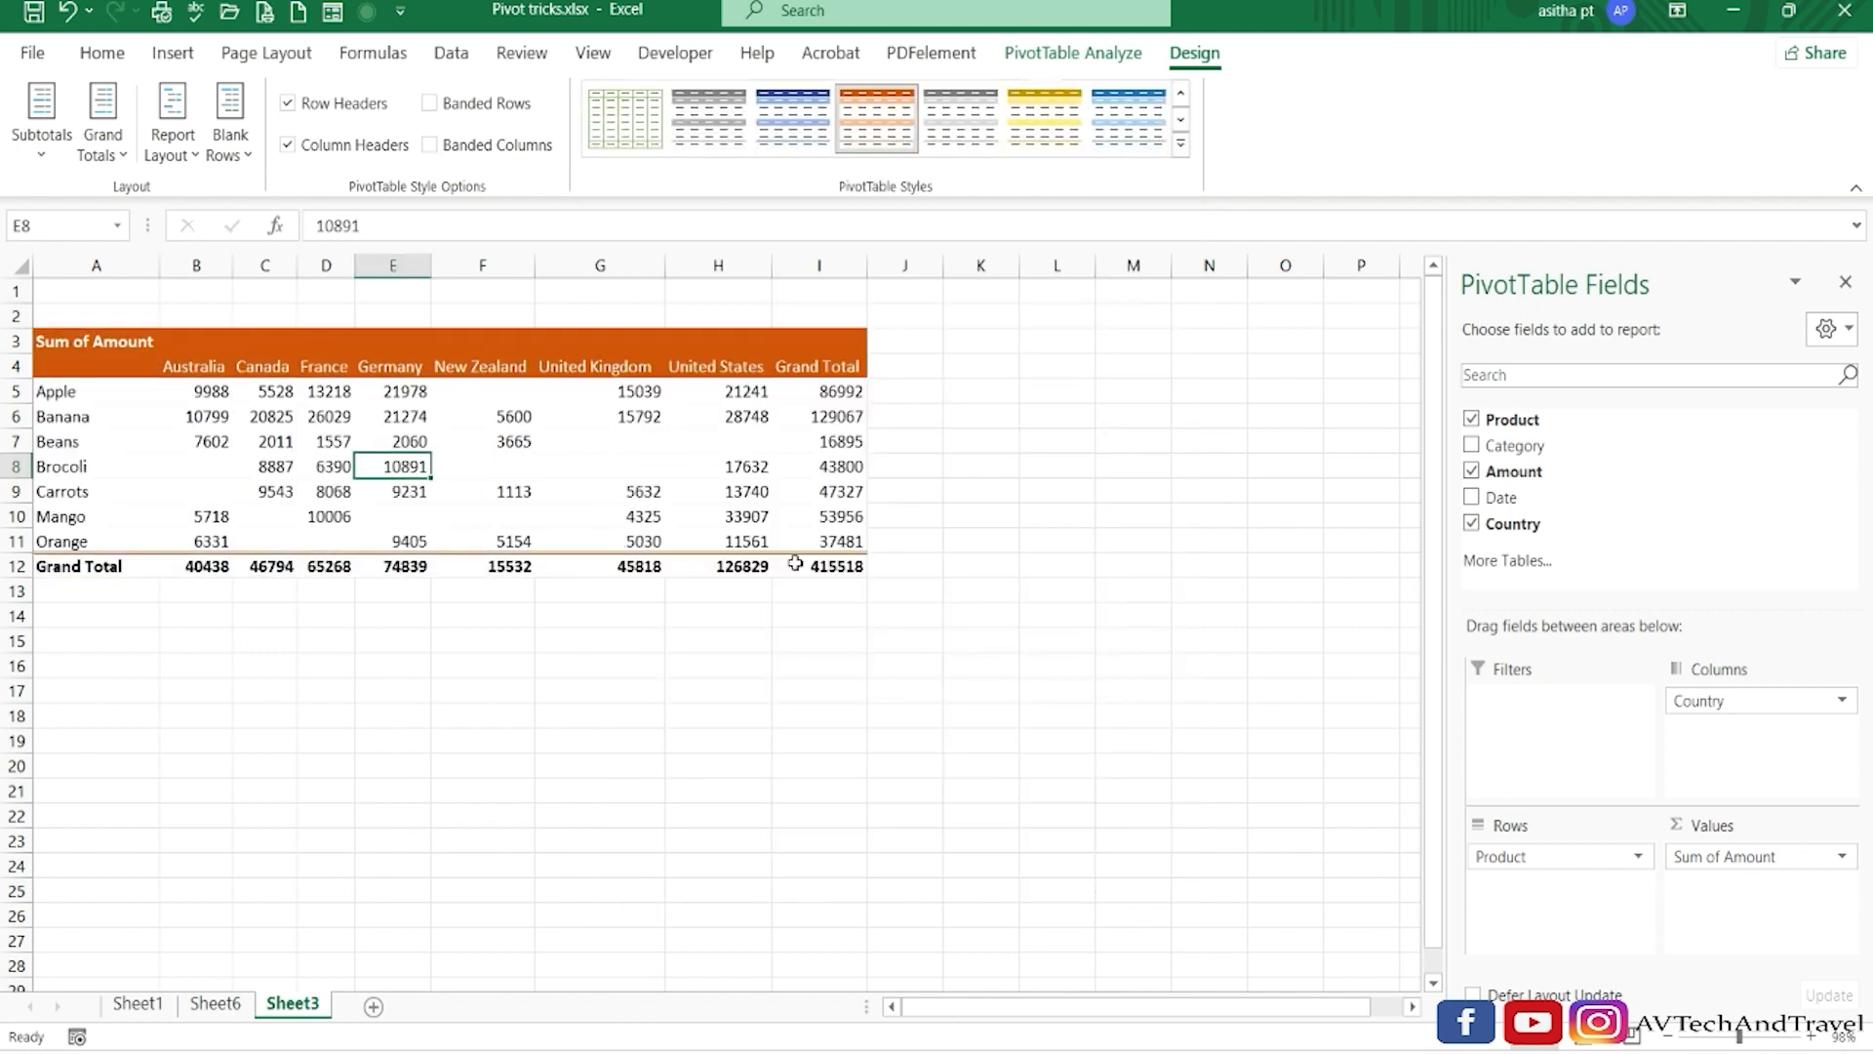
{"action": "left_click", "coordinate": [952, 526]}
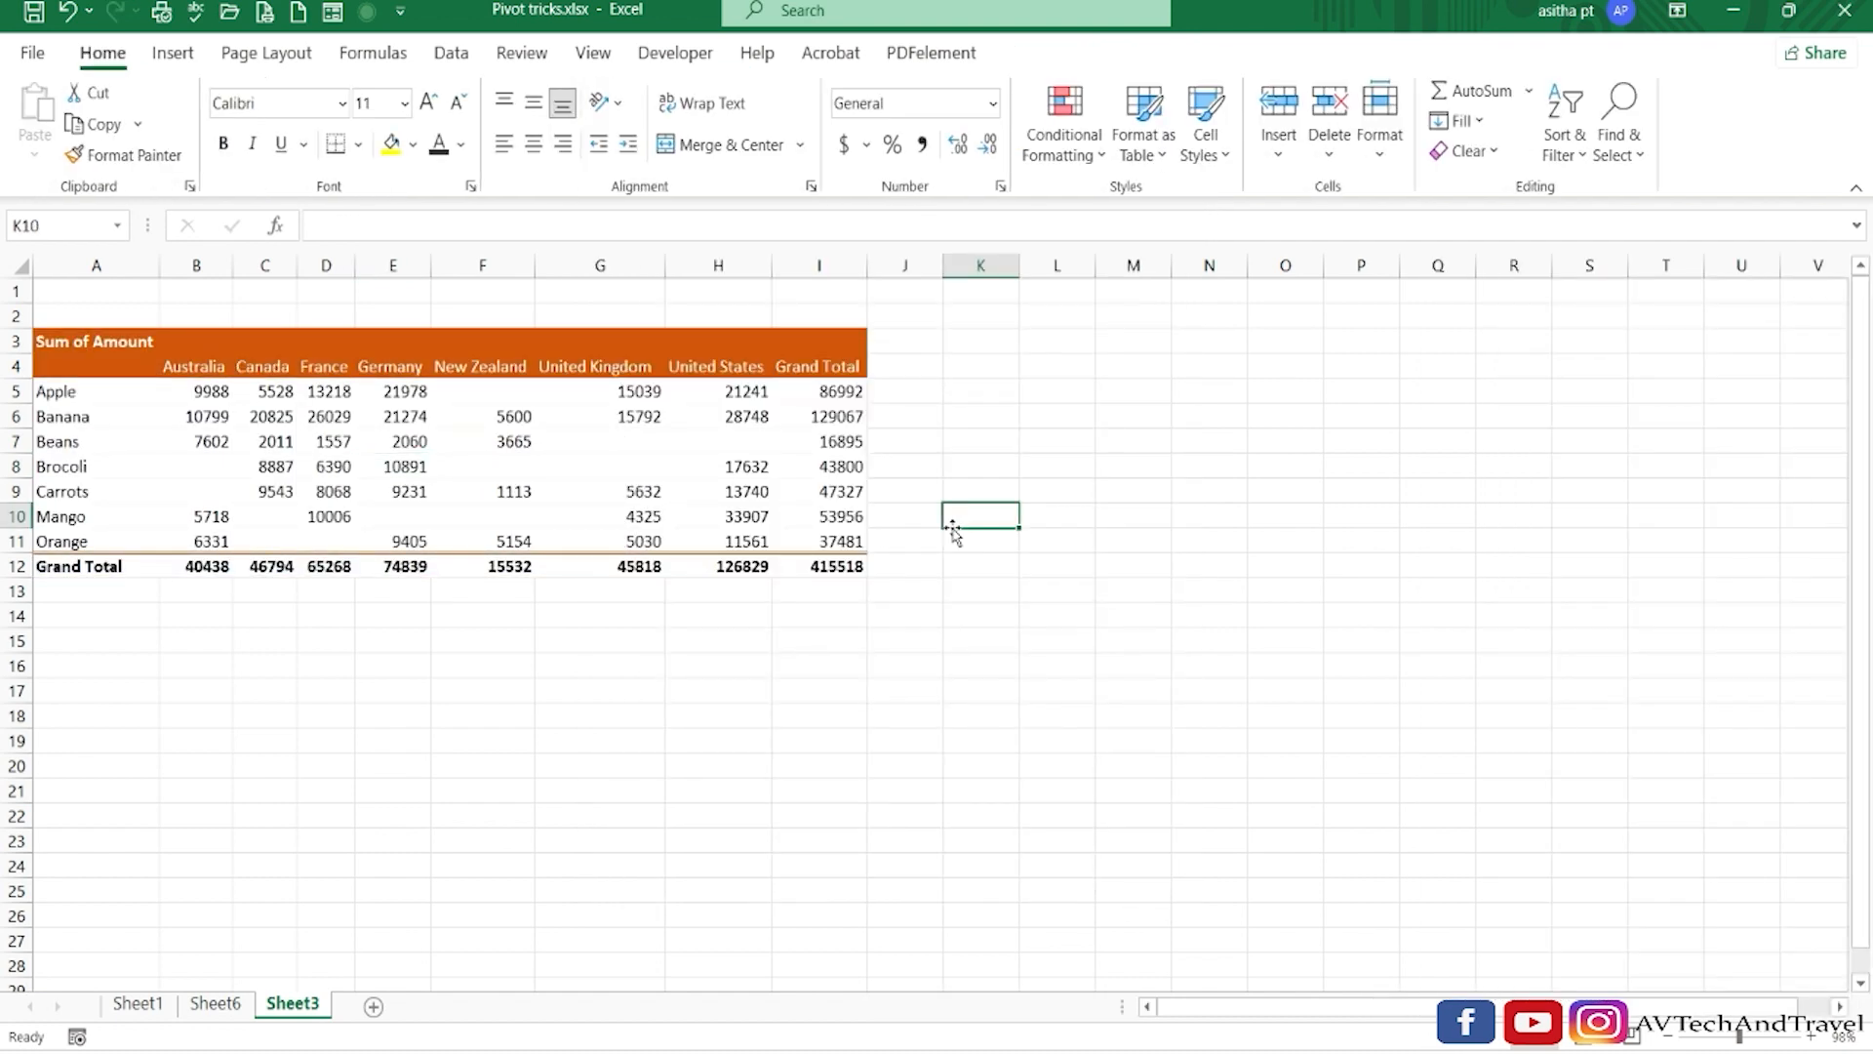